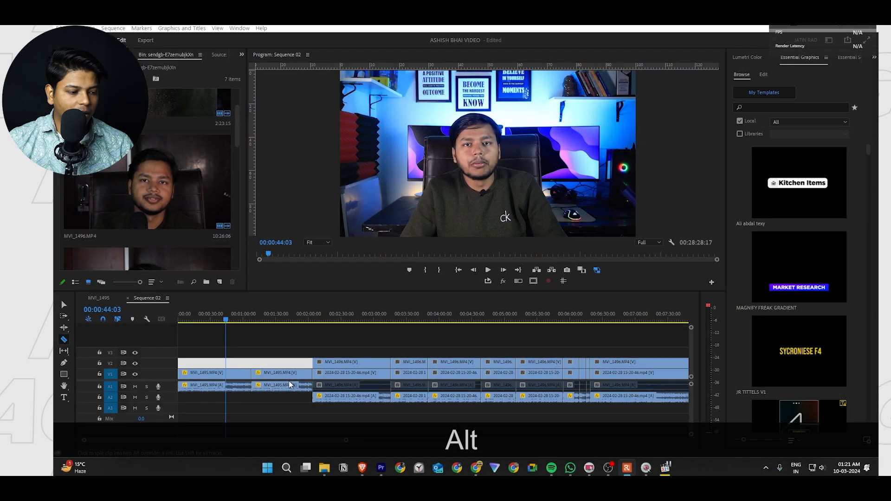
Look over the whole sequence in the timeline and focus on its opening MVI_1495 clips
{"action": "key", "text": "alt"}
{"action": "scroll", "coordinate": [270, 354], "scroll_direction": "up", "scroll_amount": 3}
{"action": "scroll", "coordinate": [278, 353], "scroll_direction": "down", "scroll_amount": 6}
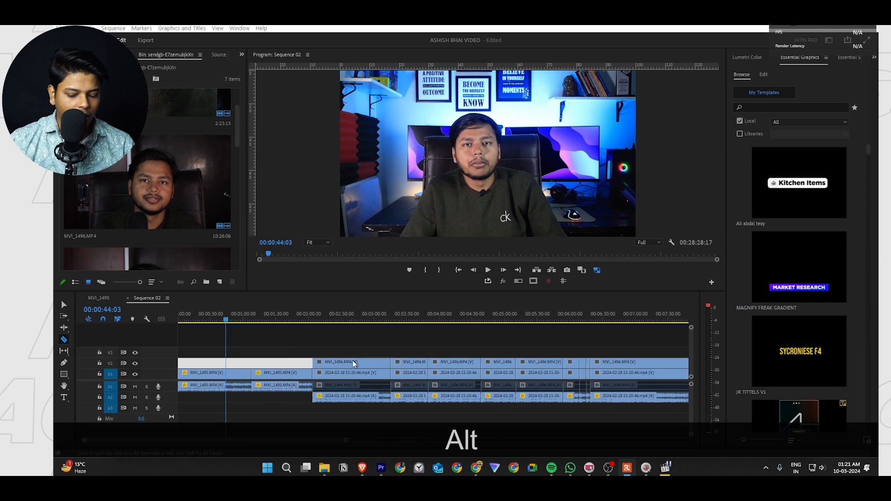
{"action": "key", "text": "backslash"}
{"action": "left_click", "coordinate": [311, 351]}
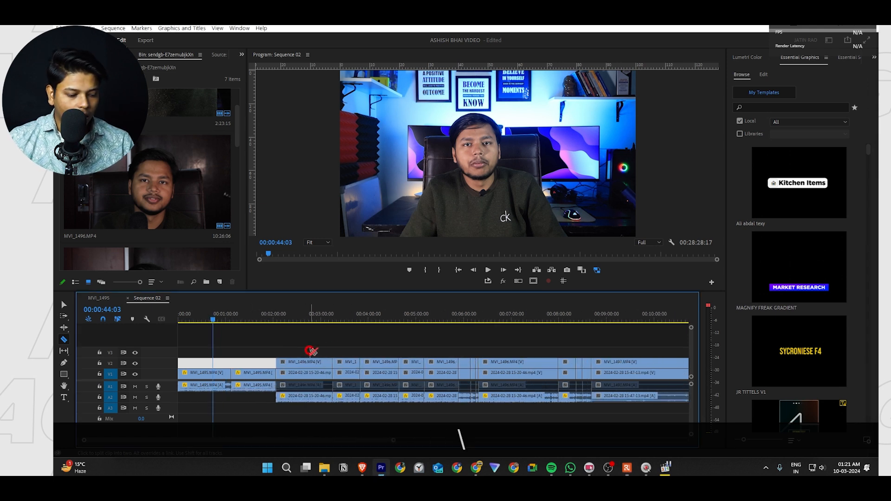
{"action": "key", "text": "v"}
{"action": "key", "text": "backslash"}
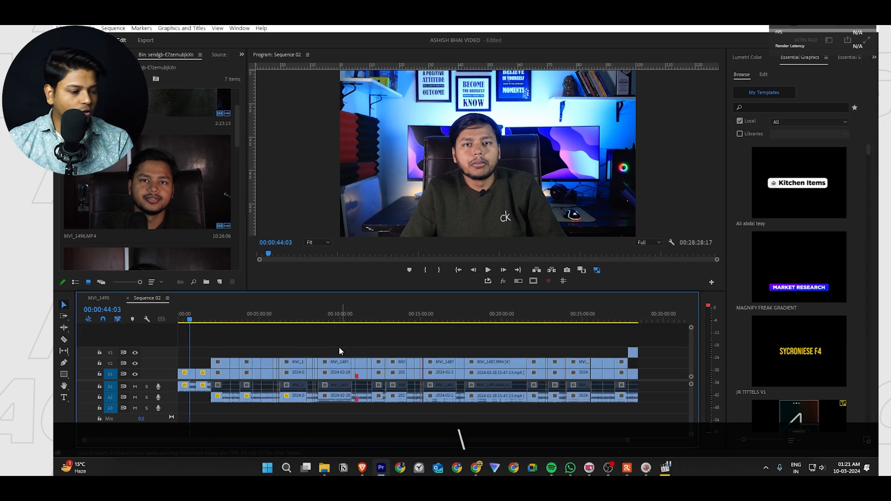
{"action": "scroll", "coordinate": [222, 349], "scroll_direction": "up", "scroll_amount": 4}
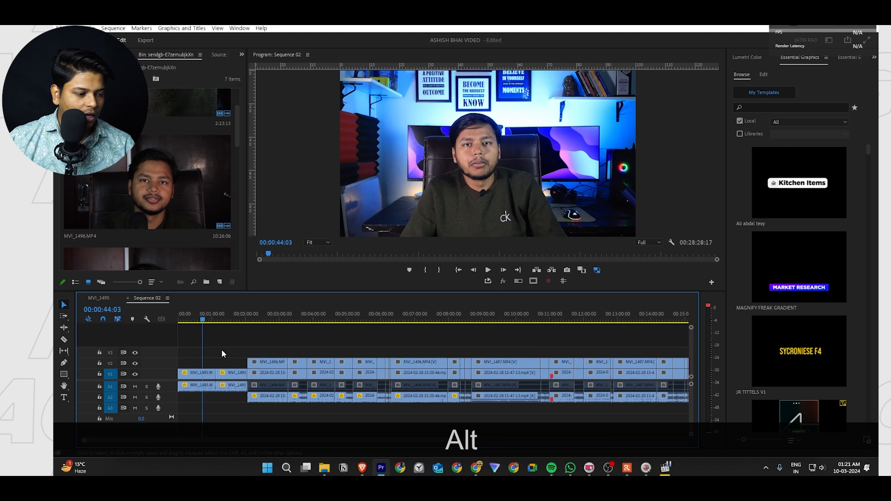
{"action": "scroll", "coordinate": [223, 348], "scroll_direction": "up", "scroll_amount": 2}
{"action": "scroll", "coordinate": [227, 349], "scroll_direction": "up", "scroll_amount": 3}
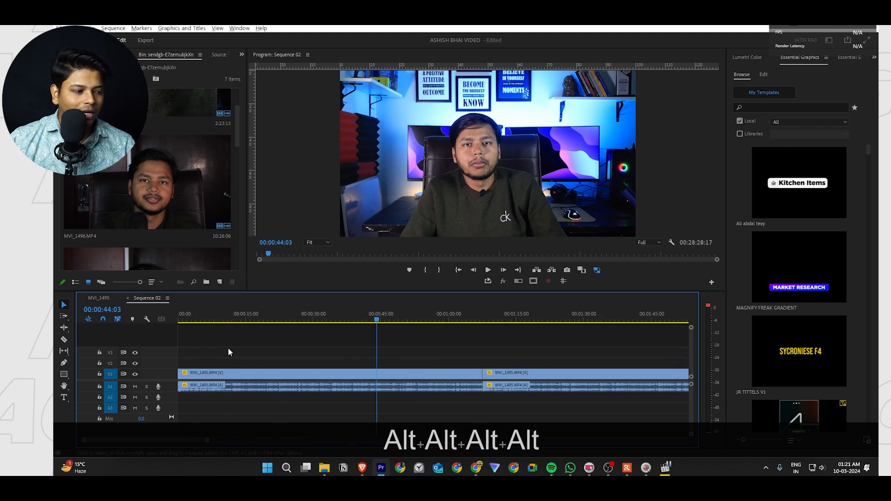
Try several cuts in the first MVI_1495 clip with the Razor tool, then undo them
{"action": "left_click", "coordinate": [62, 340]}
{"action": "left_click", "coordinate": [353, 380]}
{"action": "left_click", "coordinate": [392, 384]}
{"action": "left_click", "coordinate": [436, 377]}
{"action": "key", "text": "ctrl+z"}
{"action": "key", "text": "ctrl+z"}
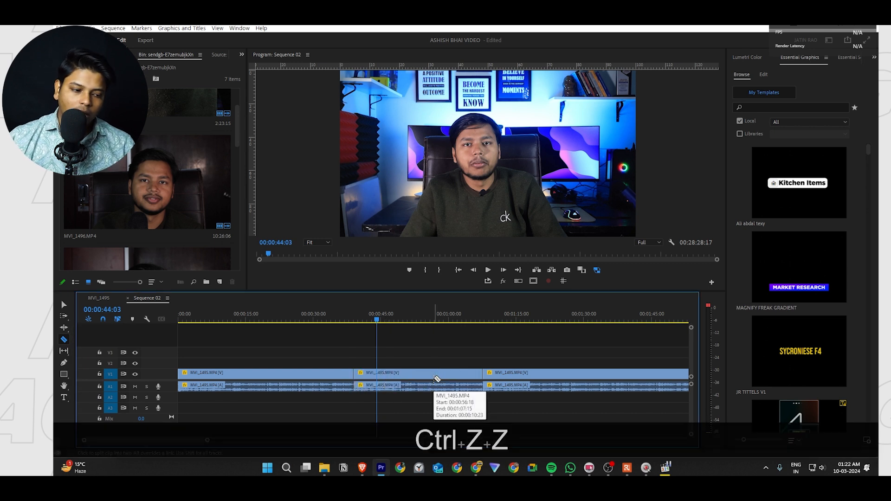
{"action": "key", "text": "ctrl+z"}
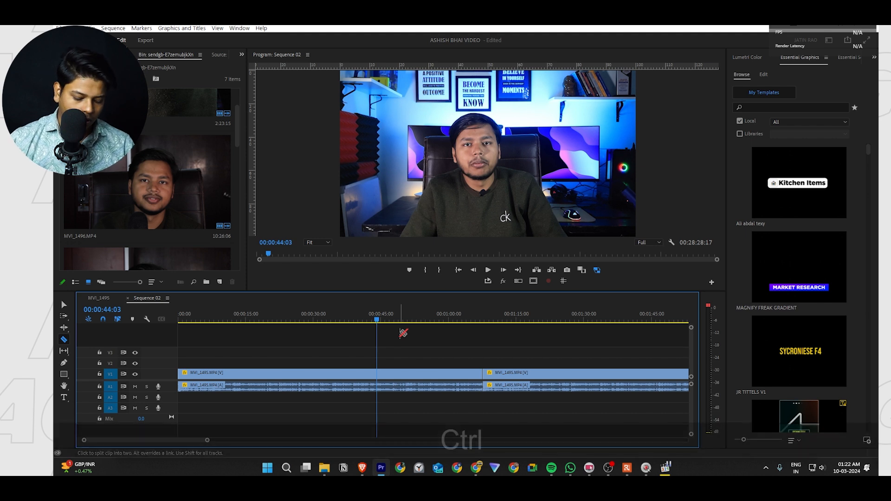
Set the keyboard layout preset to Adobe Premiere Pro Default and look up the shortcut for "add edit"
{"action": "key", "text": "ctrl+alt+k"}
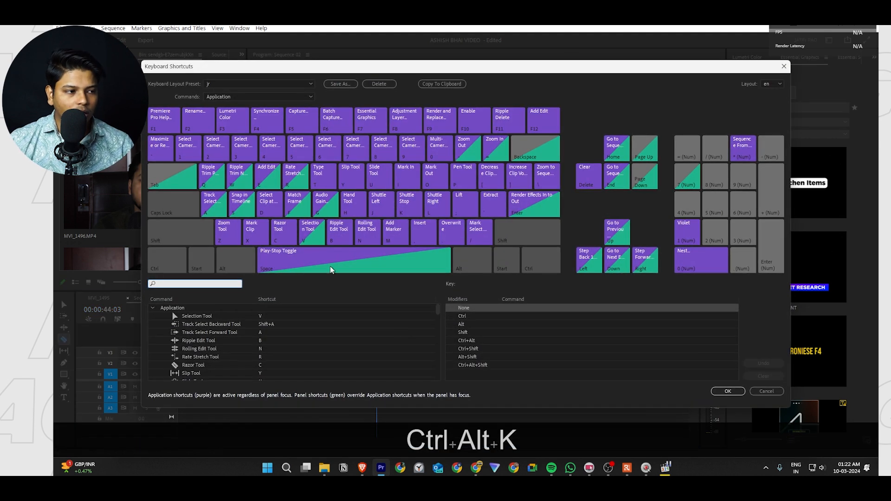
{"action": "left_click", "coordinate": [233, 84]}
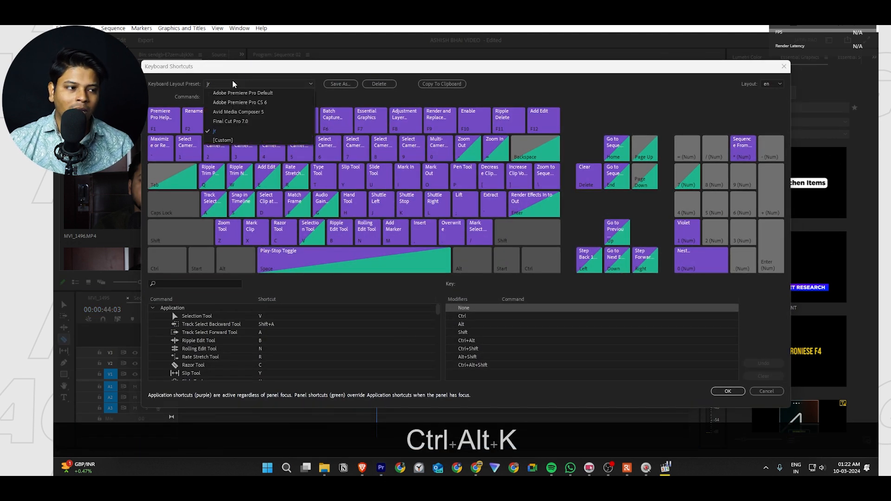
{"action": "left_click", "coordinate": [274, 93]}
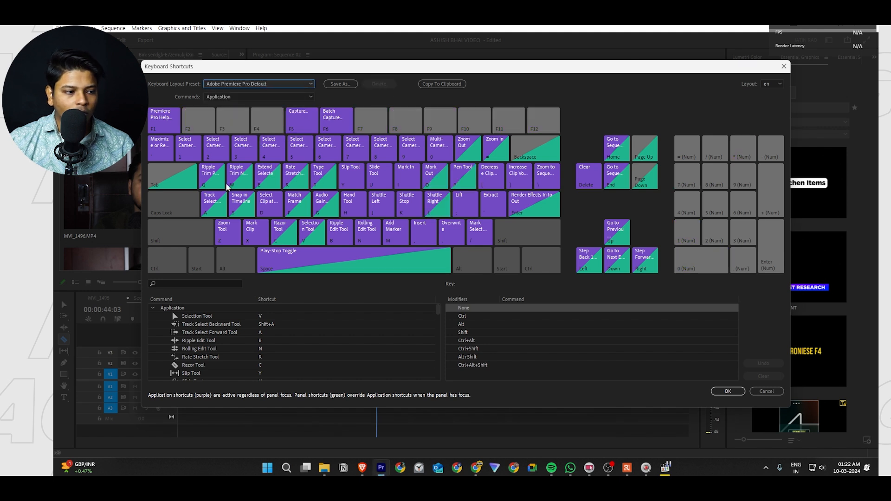
{"action": "left_click", "coordinate": [195, 283]}
{"action": "type", "text": "add edit"}
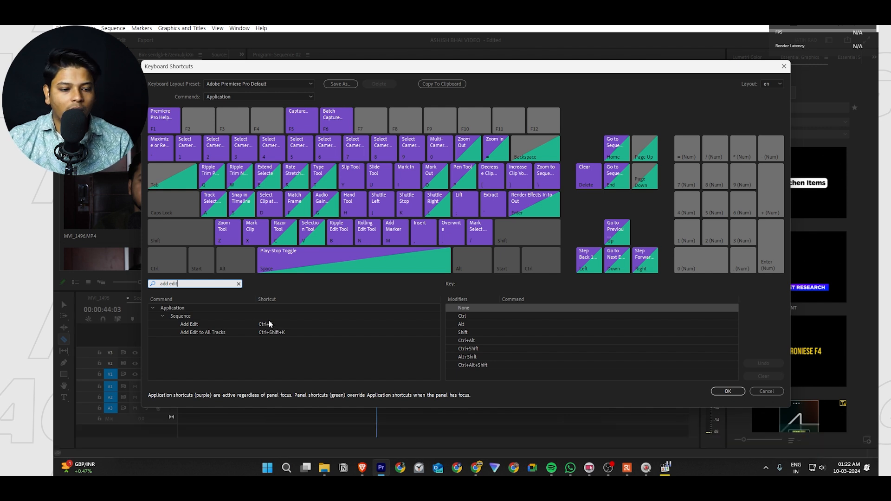
{"action": "left_click", "coordinate": [728, 392]}
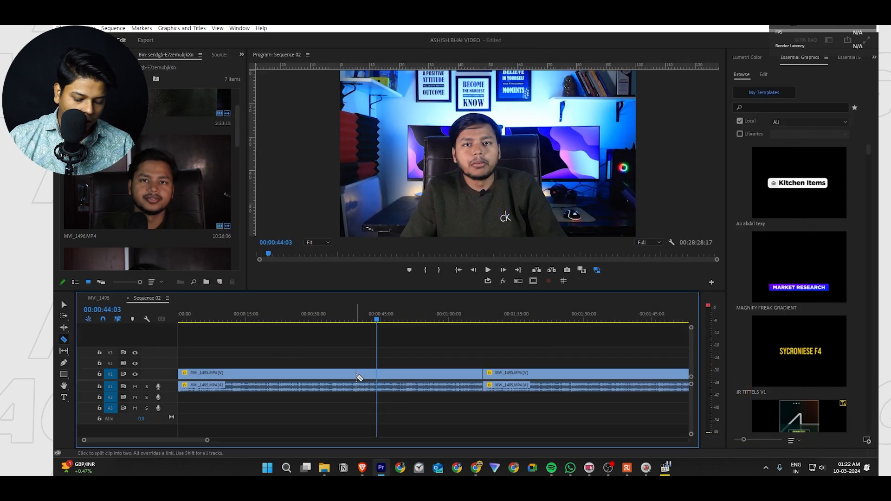
Try an Add Edit cut at the playhead, undo it, and switch the keyboard layout preset back to jr
{"action": "key", "text": "ctrl+k"}
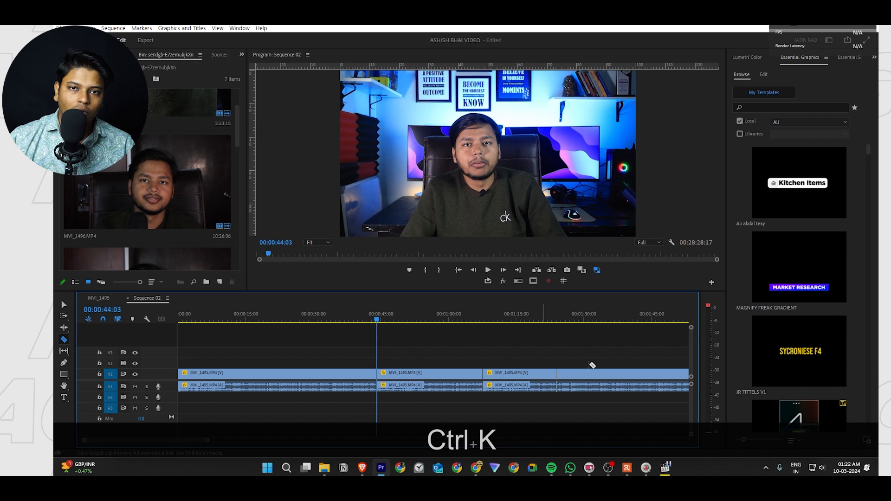
{"action": "key", "text": "ctrl+z"}
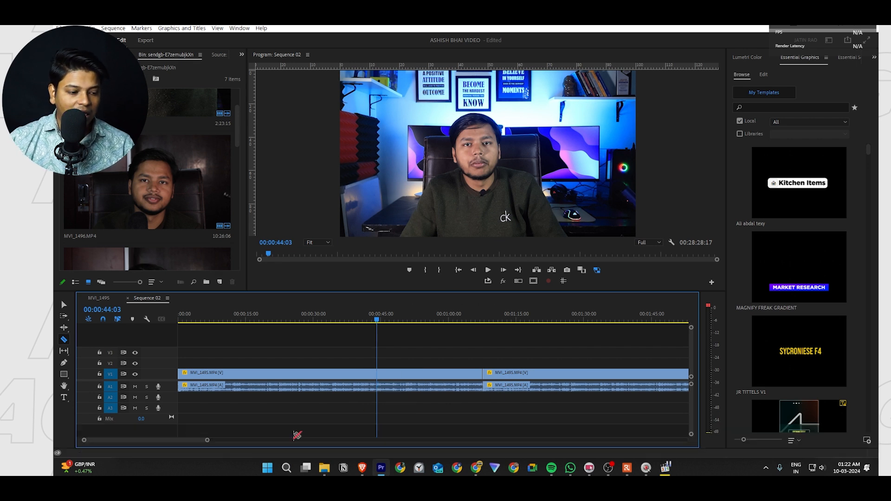
{"action": "key", "text": "ctrl+alt+k"}
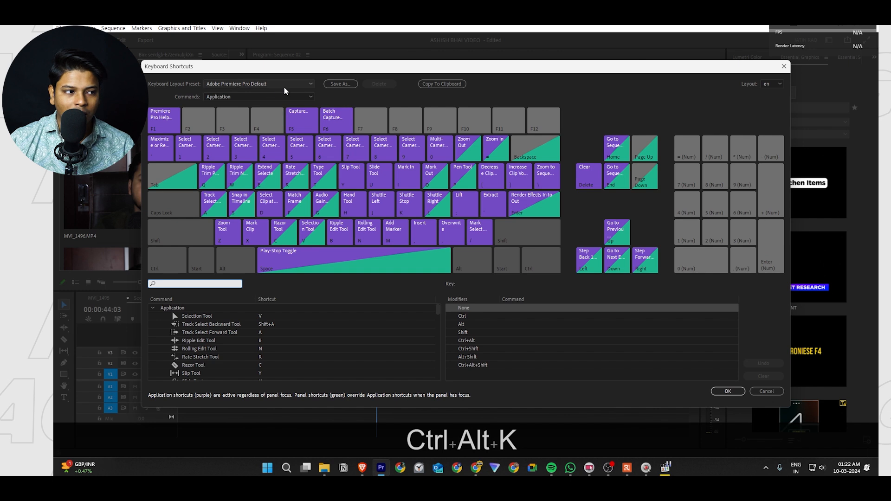
{"action": "left_click", "coordinate": [256, 84]}
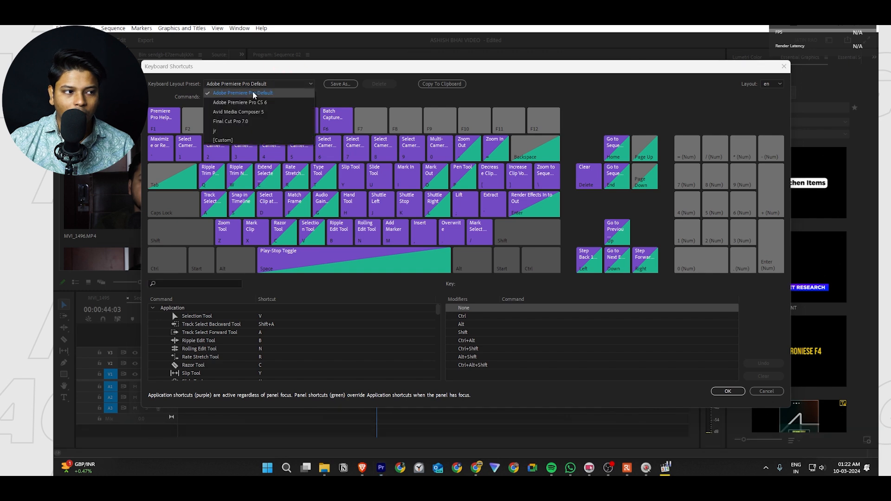
{"action": "left_click", "coordinate": [240, 132]}
{"action": "left_click", "coordinate": [728, 391]}
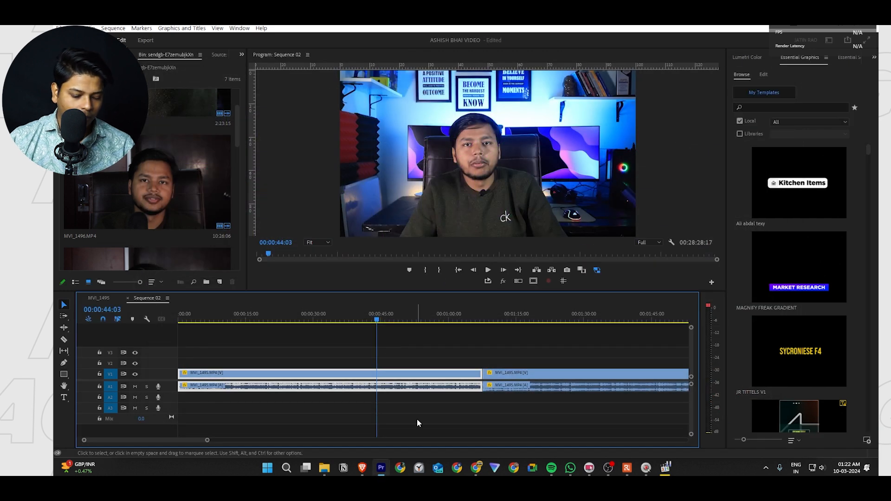
Split the first MVI_1495 clip with Add Edit at 00:00:44:03, at about 25 seconds and at 00:00:59:03
{"action": "key", "text": "e"}
{"action": "left_click_drag", "start_coordinate": [366, 314], "coordinate": [311, 315]}
{"action": "key", "text": "e"}
{"action": "left_click", "coordinate": [445, 315]}
{"action": "key", "text": "e"}
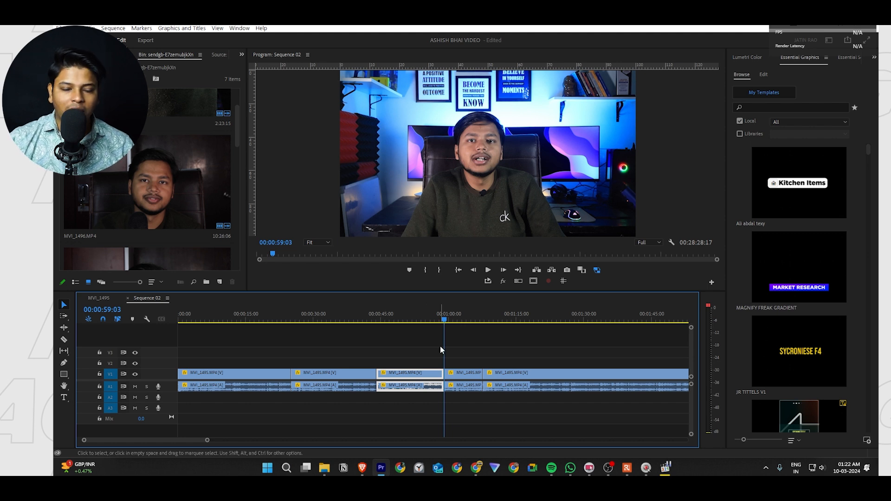
Delete the MVI_1495 segment between 00:00:44:03 and 00:00:59:03, select the gap it leaves, then undo
{"action": "left_click_drag", "start_coordinate": [421, 310], "coordinate": [405, 324]}
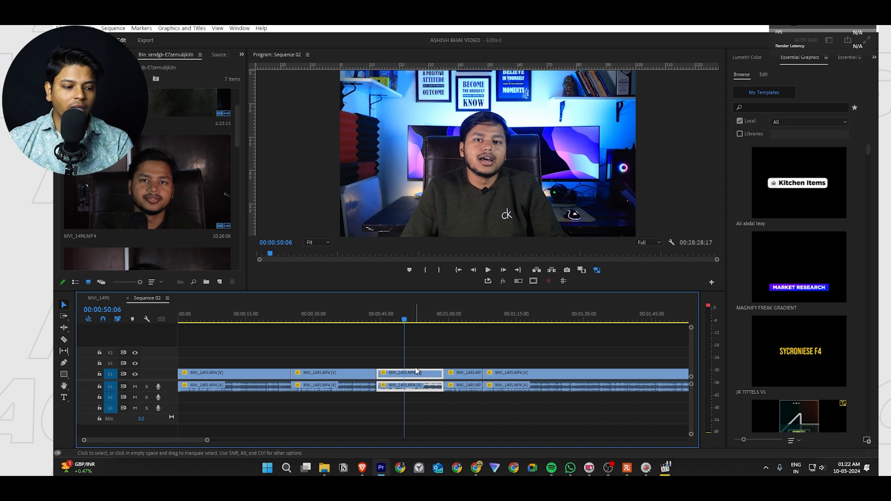
{"action": "key", "text": "Delete"}
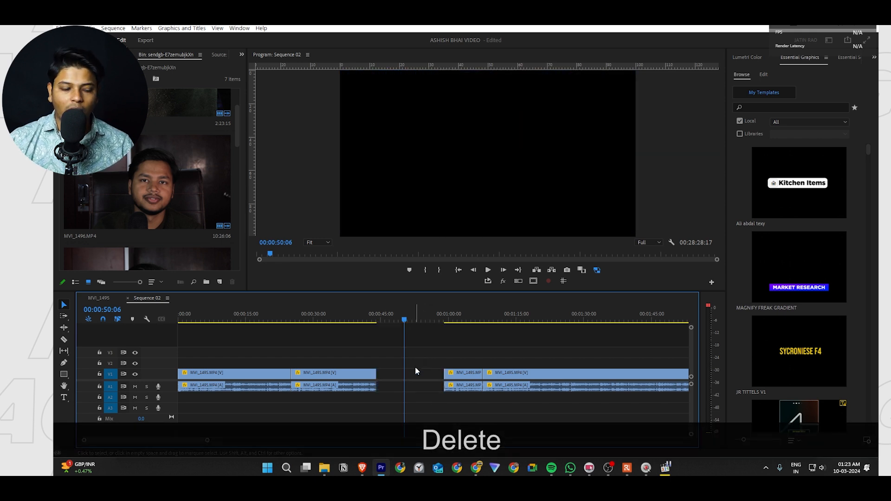
{"action": "left_click", "coordinate": [430, 376]}
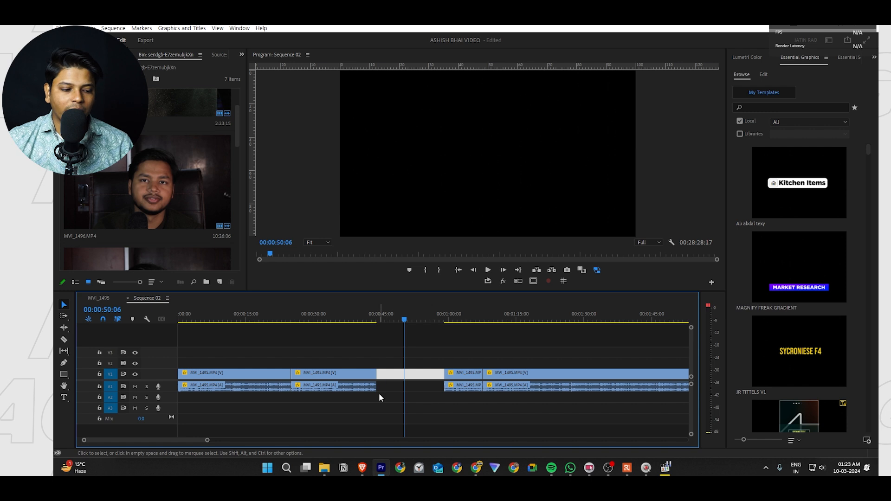
{"action": "key", "text": "ctrl+z"}
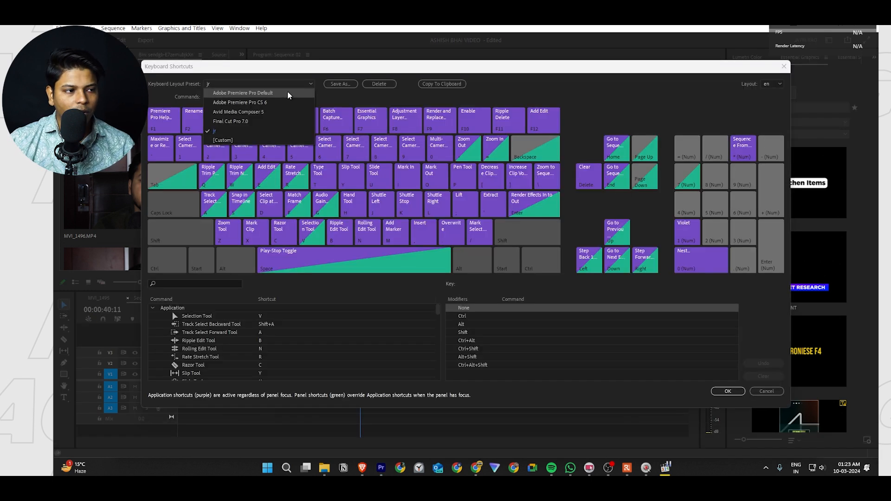
Apply the Adobe Premiere Pro Default keyboard preset and split the first MVI_1495 clip with Add Edit at 00:00:40:11
{"action": "left_click", "coordinate": [251, 92]}
{"action": "left_click", "coordinate": [727, 391]}
{"action": "left_click", "coordinate": [388, 372]}
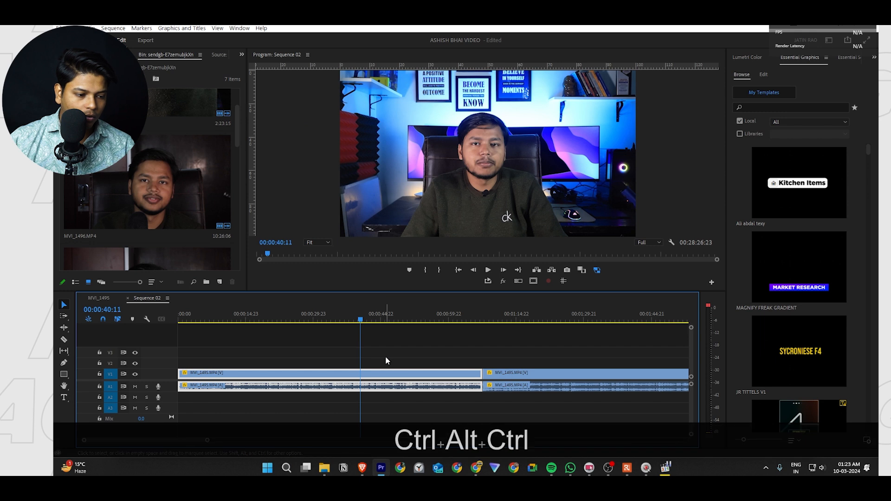
{"action": "key", "text": "ctrl+k"}
{"action": "left_click_drag", "start_coordinate": [394, 315], "coordinate": [412, 318]}
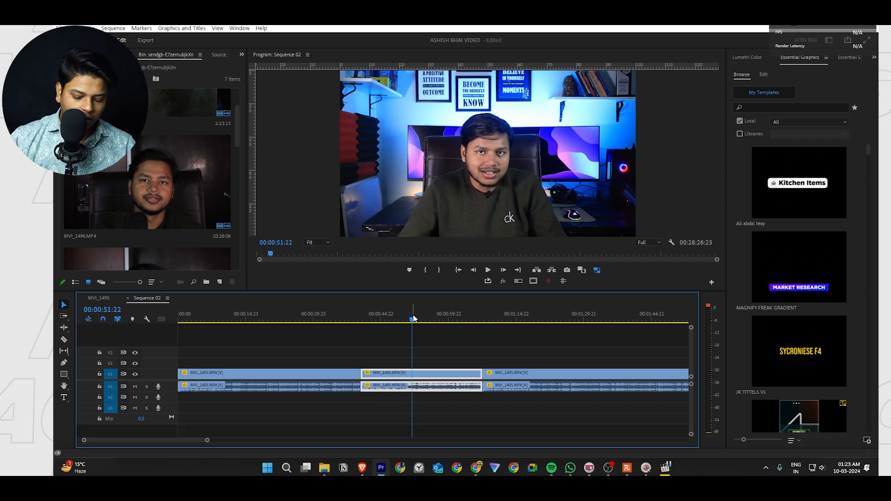
Look up the default keyboard shortcut assigned to the Ripple Delete command
{"action": "key", "text": "ctrl+alt+k"}
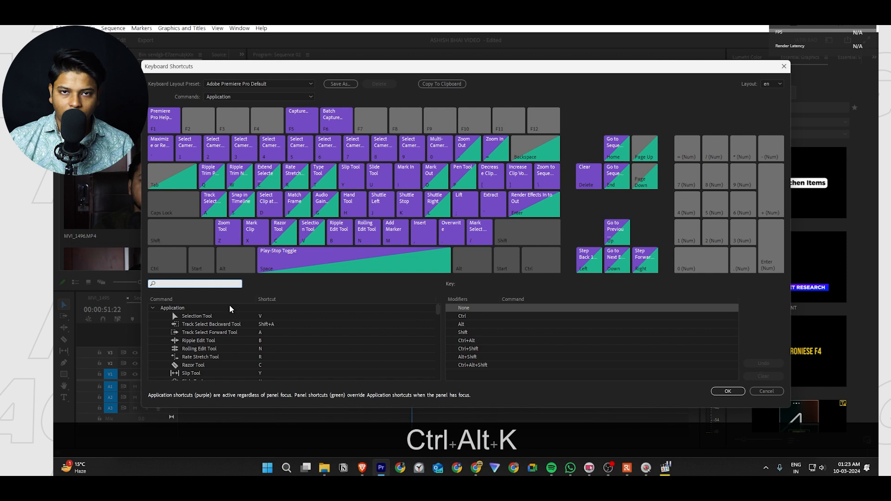
{"action": "left_click", "coordinate": [173, 283]}
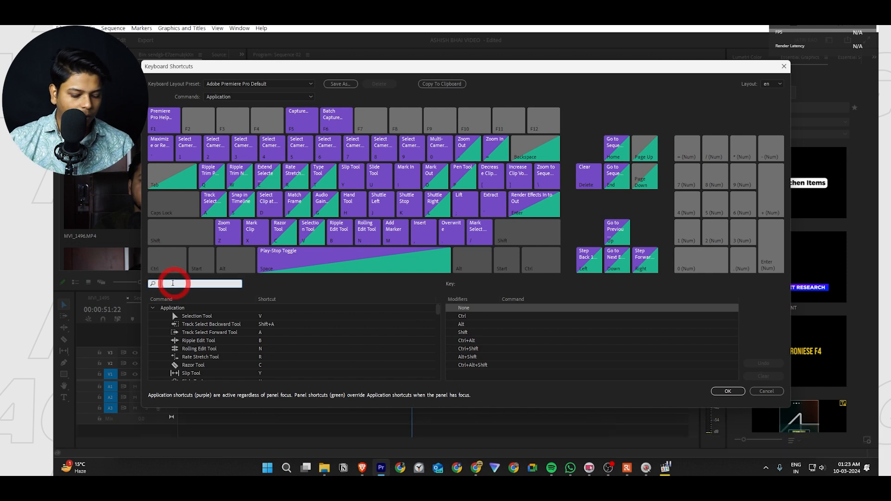
{"action": "type", "text": "ripple"}
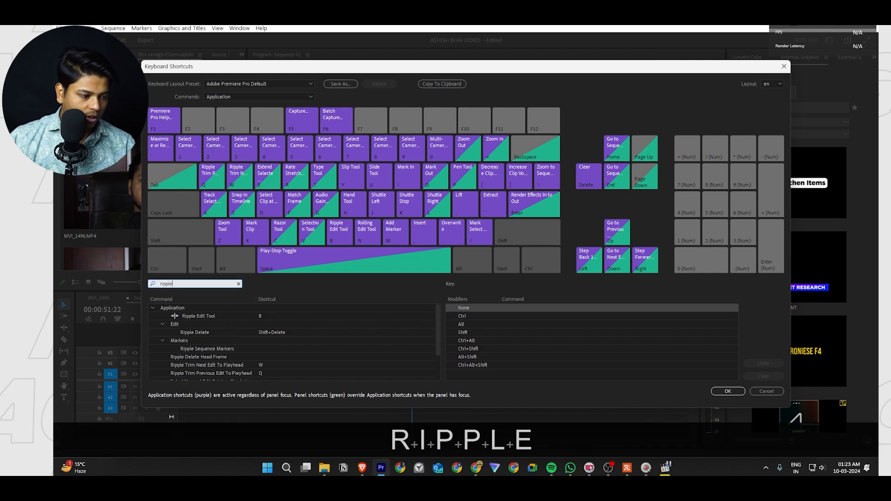
{"action": "scroll", "coordinate": [259, 361], "scroll_direction": "down", "scroll_amount": 1}
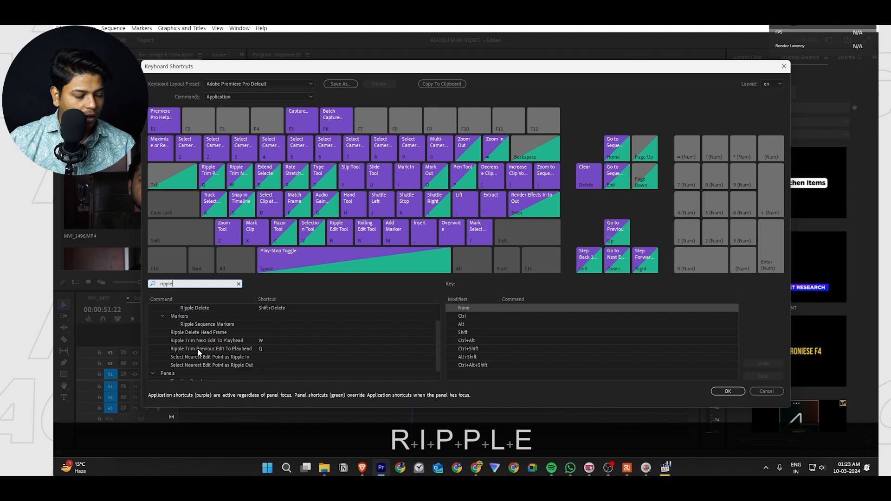
{"action": "scroll", "coordinate": [196, 319], "scroll_direction": "up", "scroll_amount": 2}
{"action": "type", "text": "dele"}
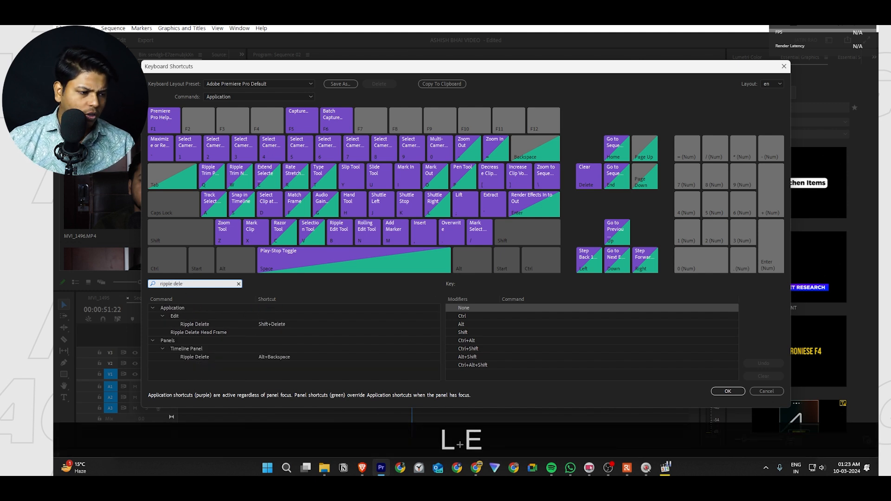
{"action": "type", "text": "t"}
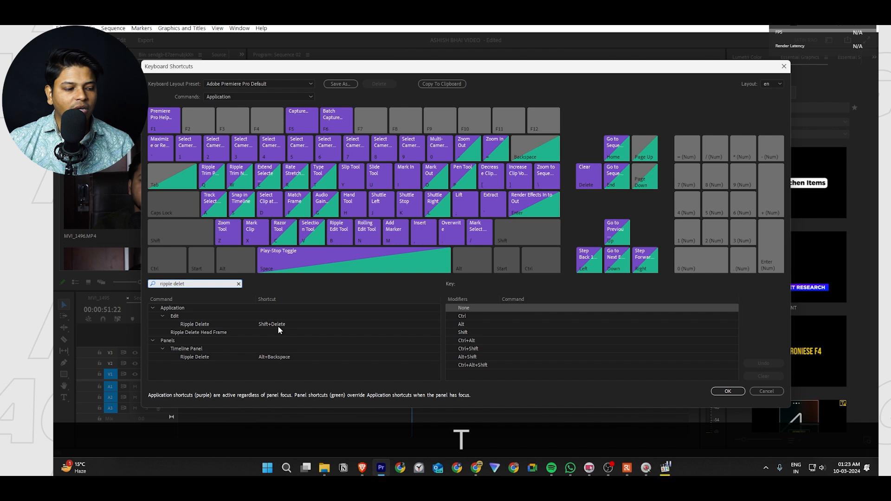
{"action": "left_click", "coordinate": [728, 392]}
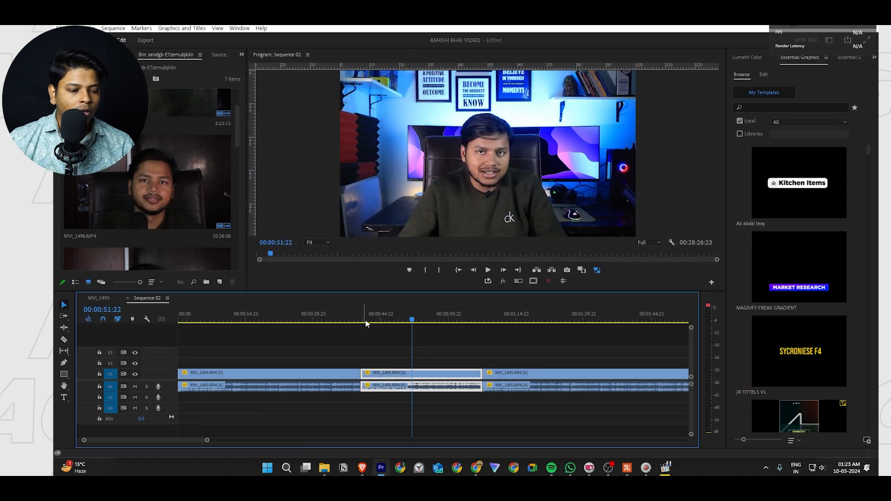
Ripple delete the MVI_1495 segment that follows the new cut, undo it, and repeat the ripple delete
{"action": "left_click", "coordinate": [388, 321]}
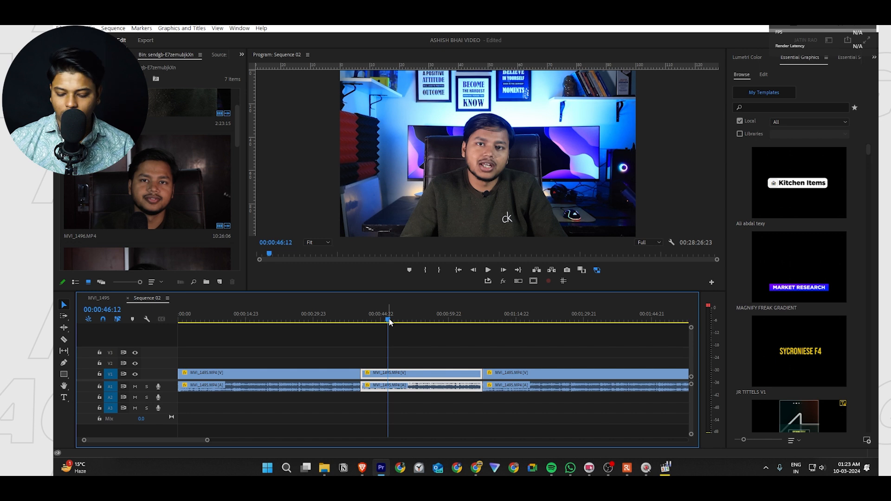
{"action": "key", "text": "shift+Delete"}
{"action": "key", "text": "ctrl+z"}
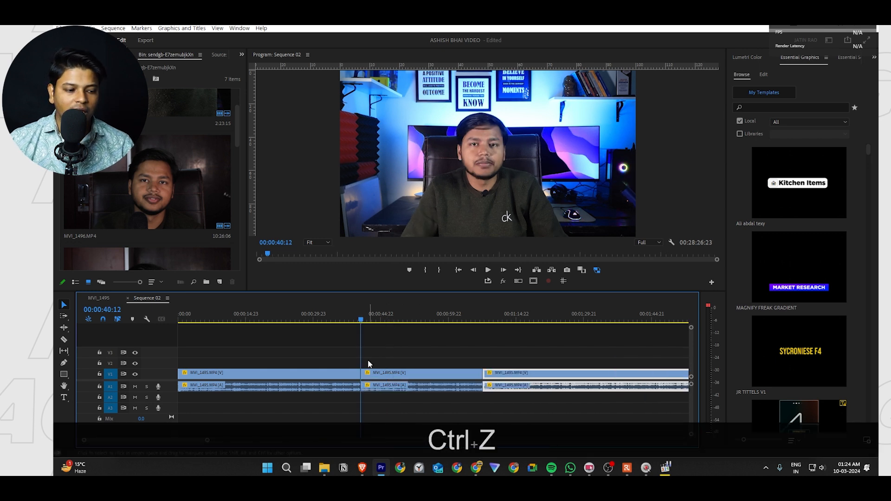
{"action": "left_click", "coordinate": [402, 373]}
{"action": "key", "text": "shift+Delete"}
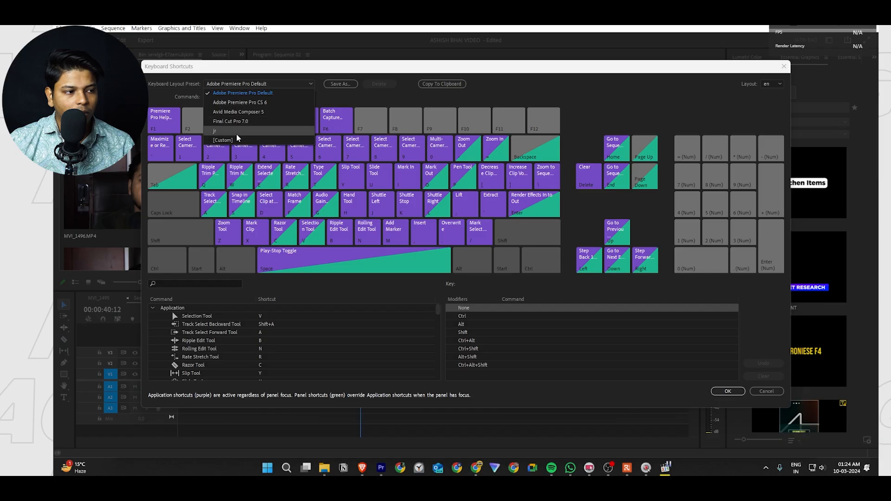
Set the keyboard layout preset to jr and apply it
{"action": "left_click", "coordinate": [237, 135]}
{"action": "left_click", "coordinate": [727, 391]}
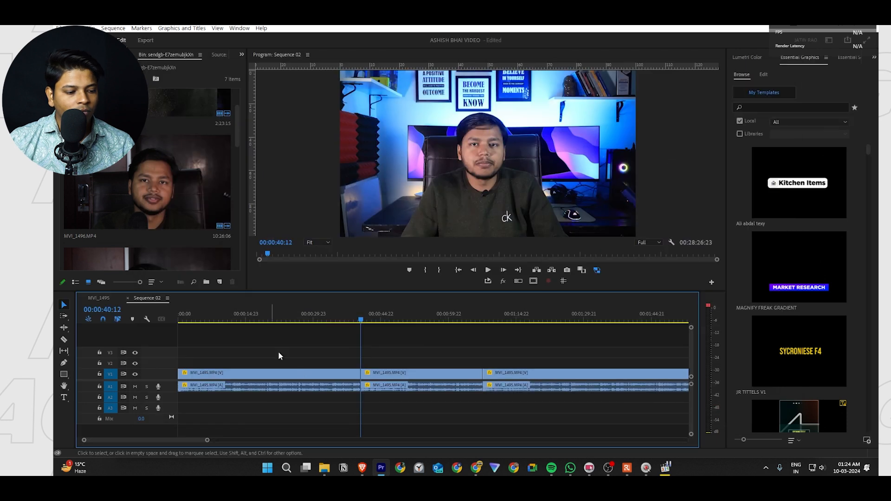
Ripple delete the two MVI_1495 segments after the cut at 00:00:40:12, and undo both deletions and the cut
{"action": "left_click", "coordinate": [397, 317]}
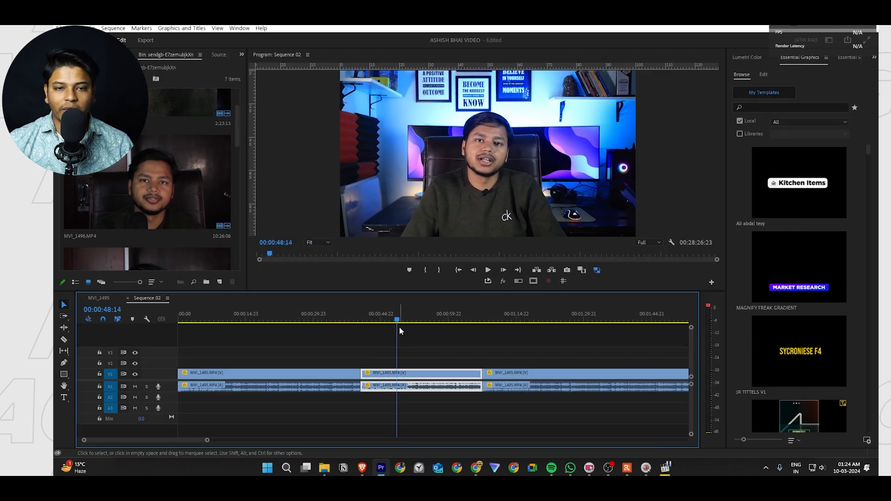
{"action": "key", "text": "F11"}
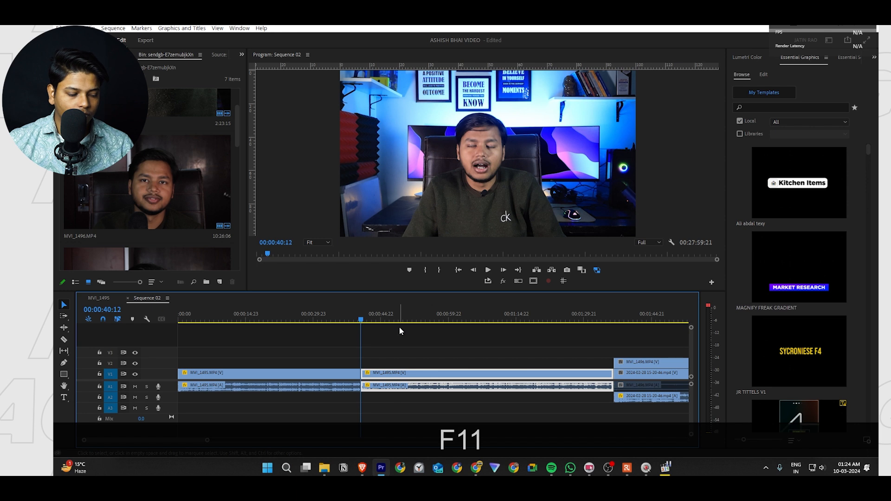
{"action": "left_click", "coordinate": [438, 317]}
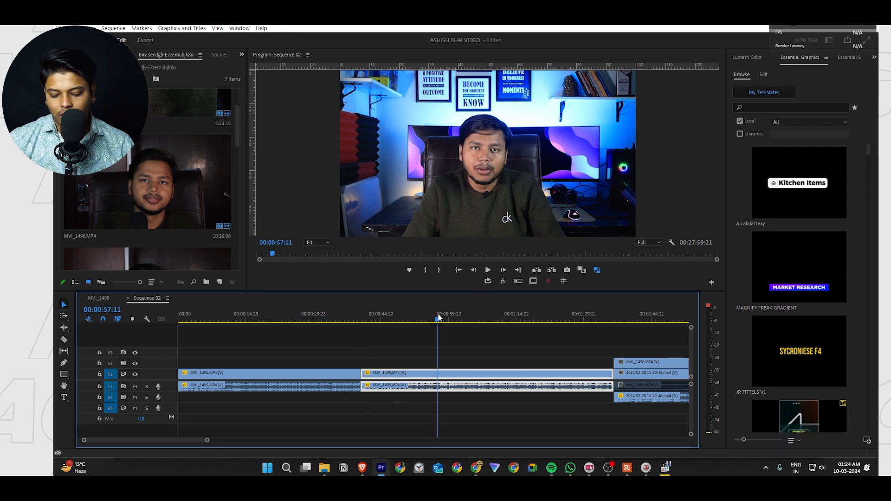
{"action": "key", "text": "F11"}
{"action": "key", "text": "ctrl+z"}
{"action": "key", "text": "ctrl+z"}
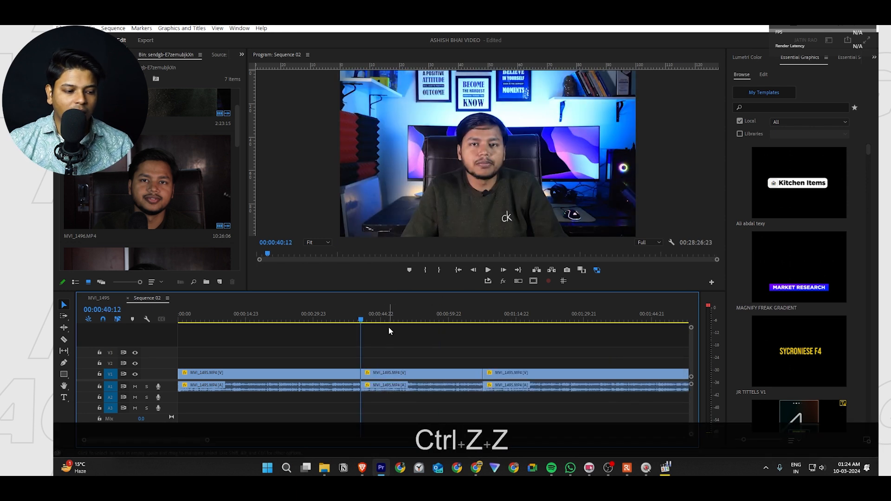
{"action": "key", "text": "ctrl+z"}
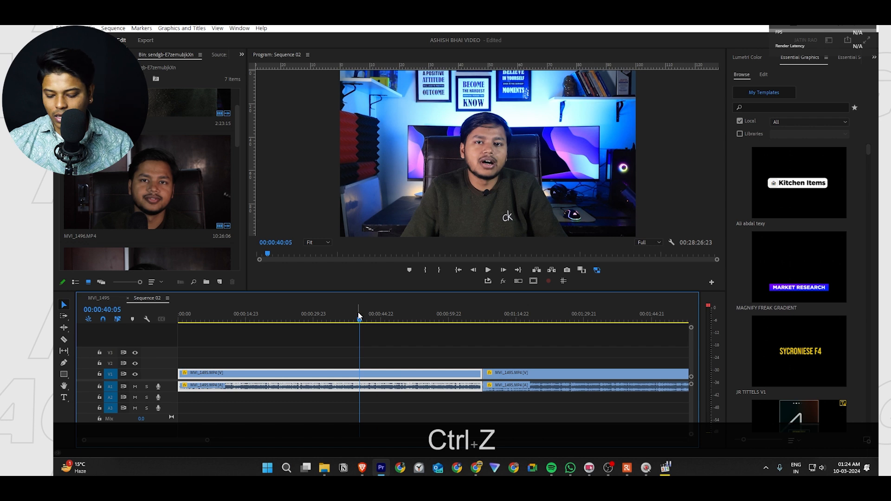
Split the first MVI_1495 clip with Add Edit at 00:00:40:05, ripple delete the segment after it, and undo both edits
{"action": "key", "text": "F12"}
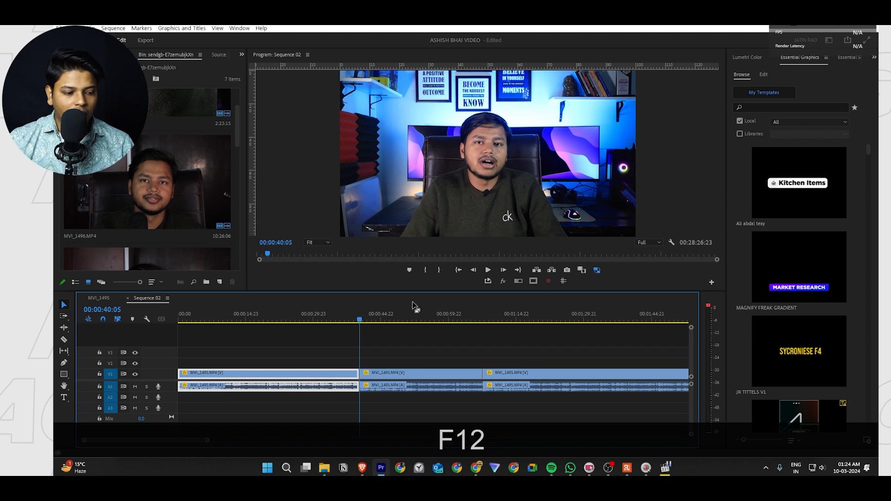
{"action": "left_click", "coordinate": [454, 320]}
{"action": "key", "text": "F11"}
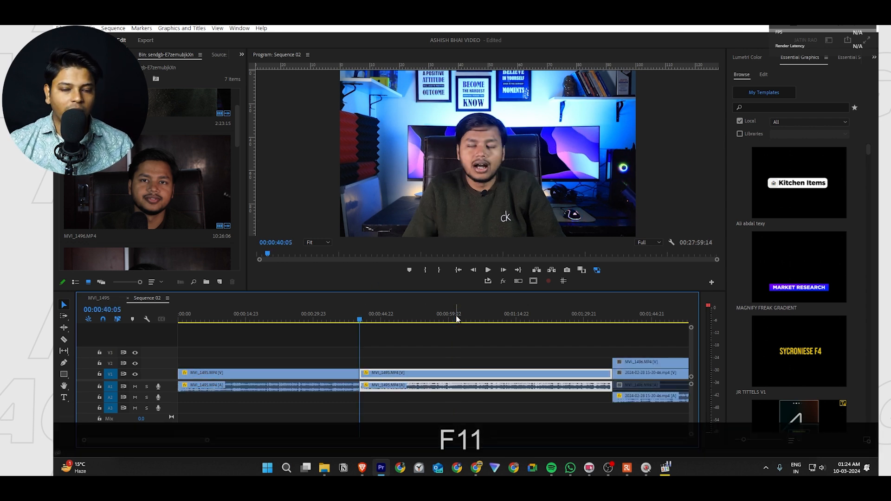
{"action": "key", "text": "ctrl+z"}
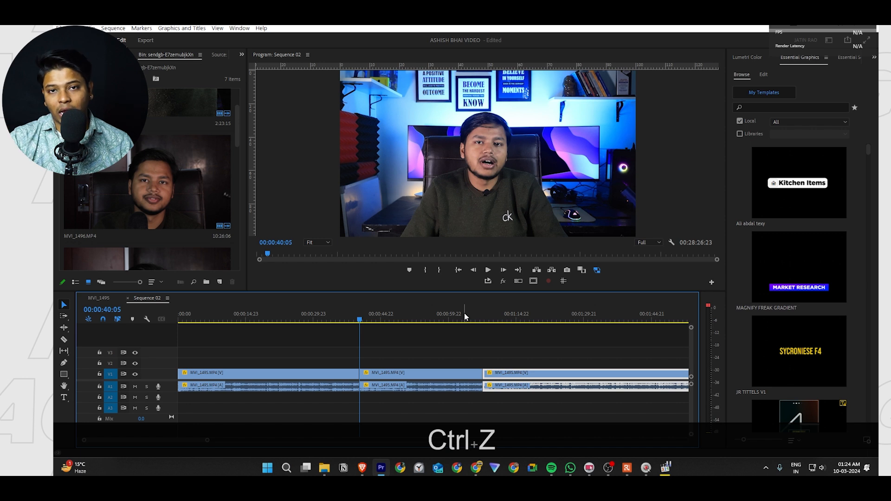
{"action": "key", "text": "ctrl+z"}
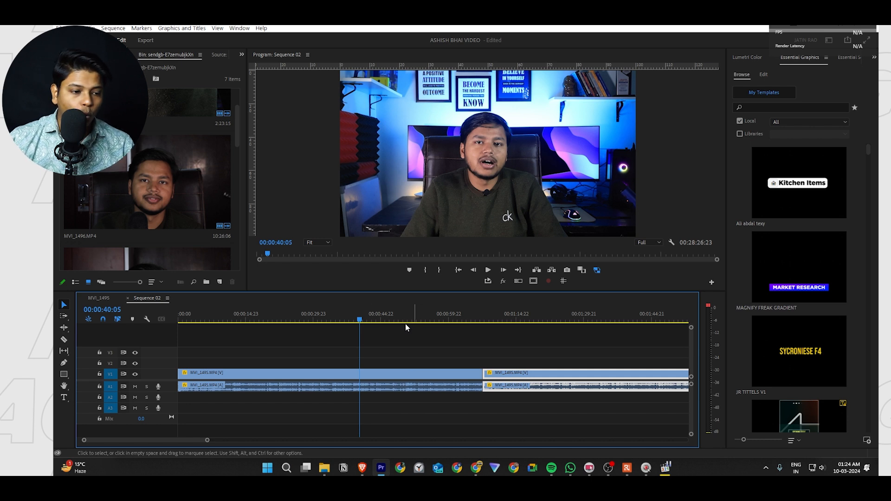
Ripple trim the start of the first MVI_1495 clip to the playhead at 00:00:46:23 and undo the trim
{"action": "mouse_move", "coordinate": [360, 319]}
{"action": "left_mouse_down"}
{"action": "mouse_move", "coordinate": [402, 319]}
{"action": "mouse_move", "coordinate": [365, 320]}
{"action": "left_mouse_up"}
{"action": "left_click", "coordinate": [381, 319]}
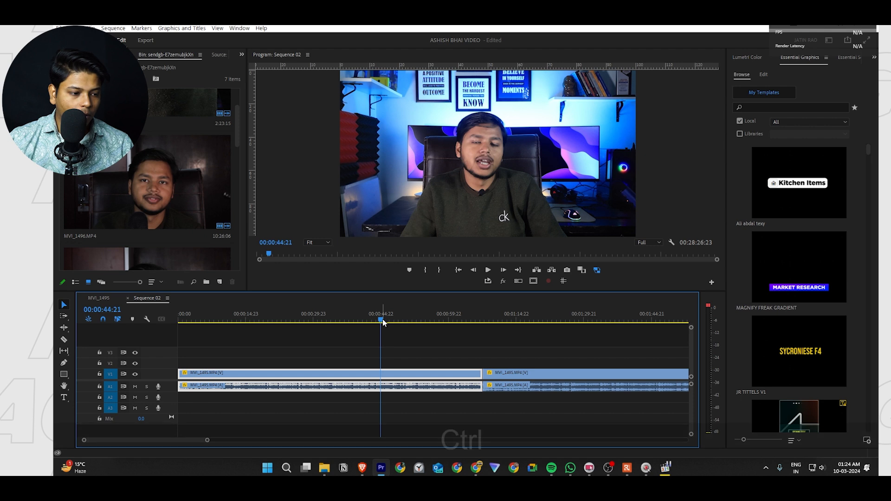
{"action": "key", "text": "ctrl+1"}
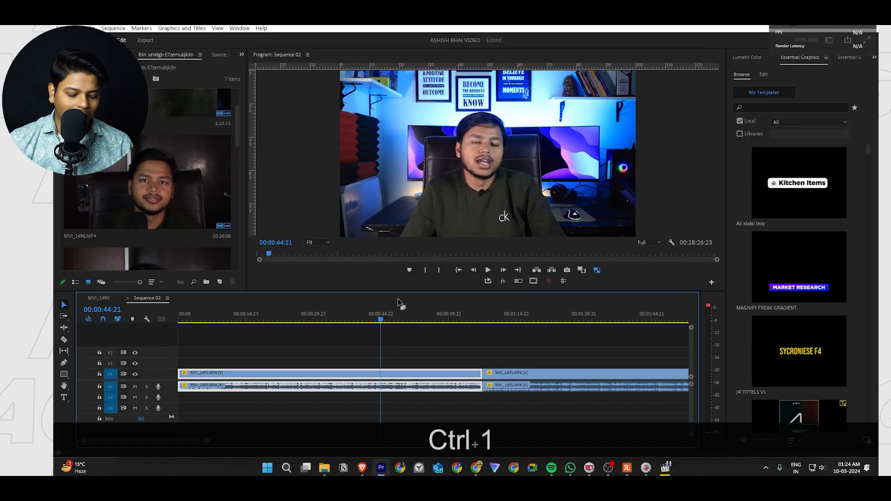
{"action": "left_click", "coordinate": [390, 320]}
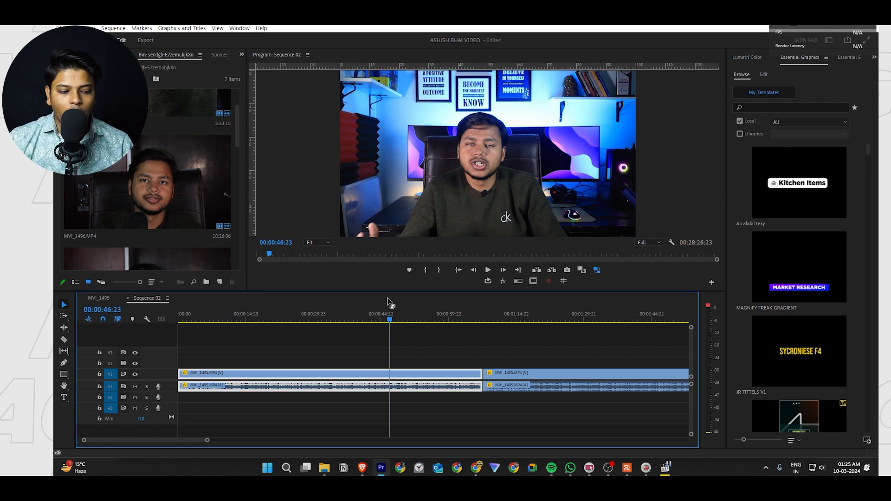
{"action": "key", "text": "q"}
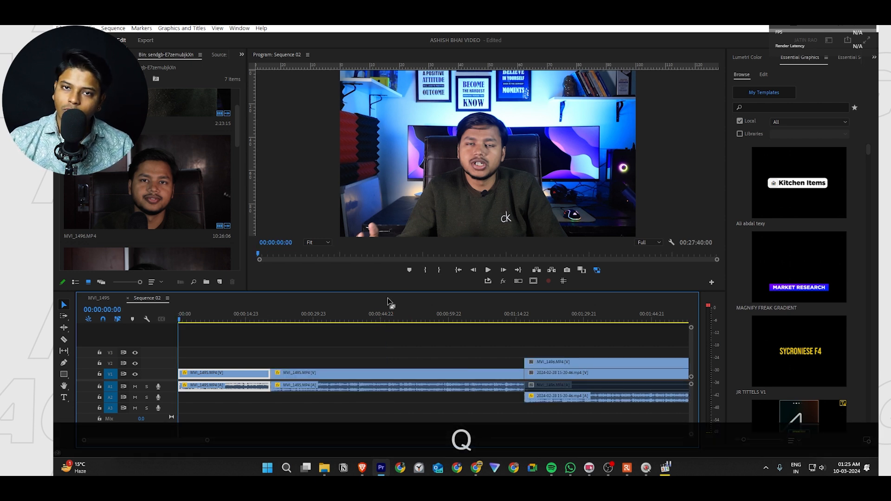
{"action": "key", "text": "ctrl+z"}
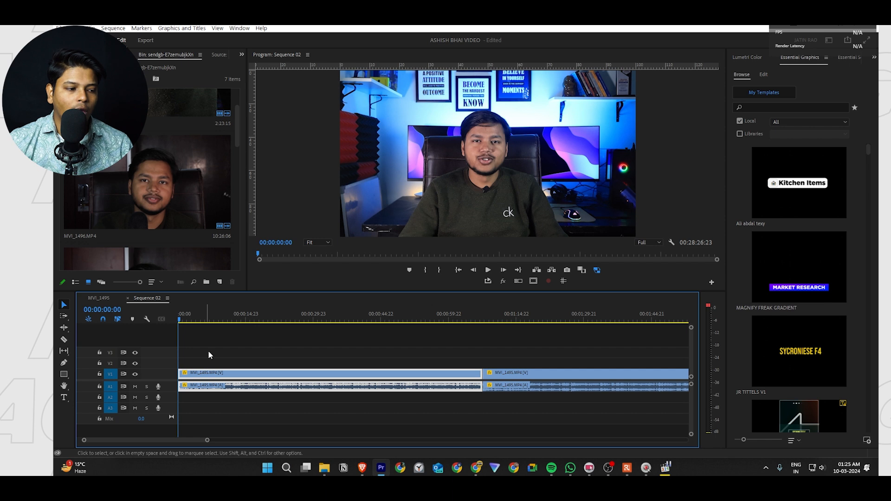
Ripple trim the end of the first MVI_1495 clip to the playhead at 00:00:36:14 and undo the trim
{"action": "left_click", "coordinate": [343, 320]}
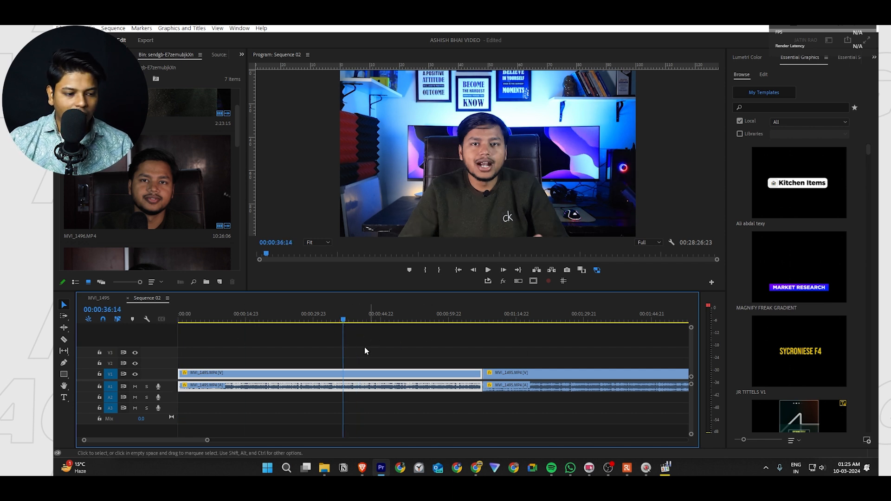
{"action": "key", "text": "w"}
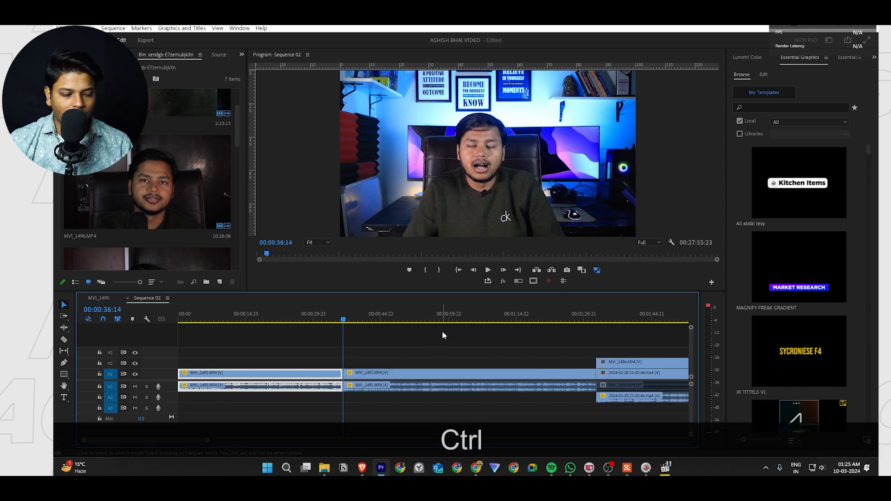
{"action": "key", "text": "ctrl+z"}
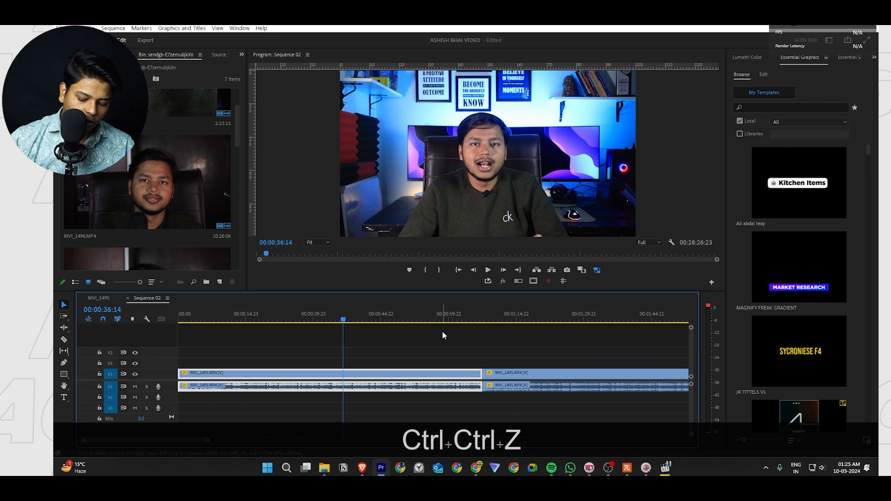
Look up the commands assigned to the Q and W keys in the jr keyboard layout preset
{"action": "key", "text": "ctrl+alt"}
{"action": "key", "text": "ctrl+alt+k"}
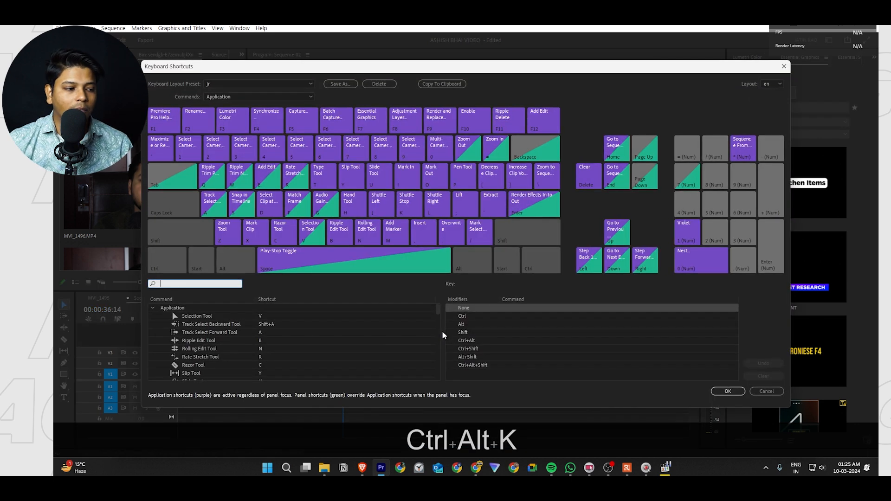
{"action": "left_click", "coordinate": [210, 184]}
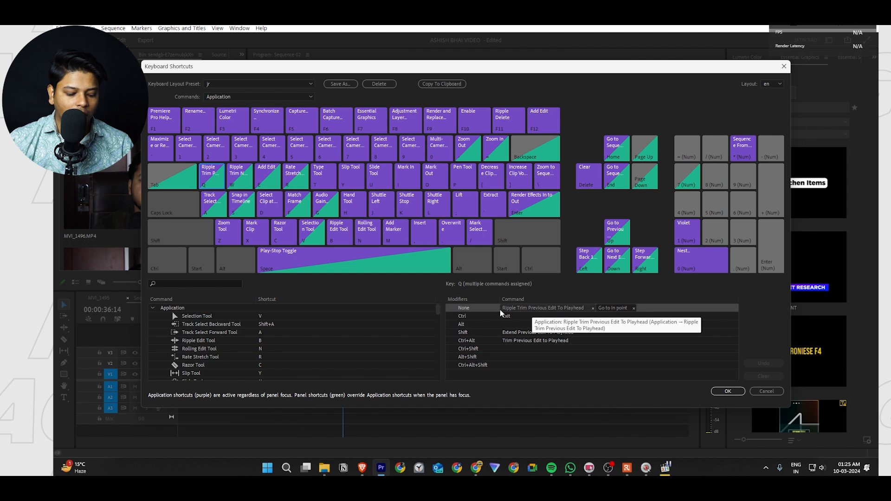
{"action": "key", "text": "ctrl"}
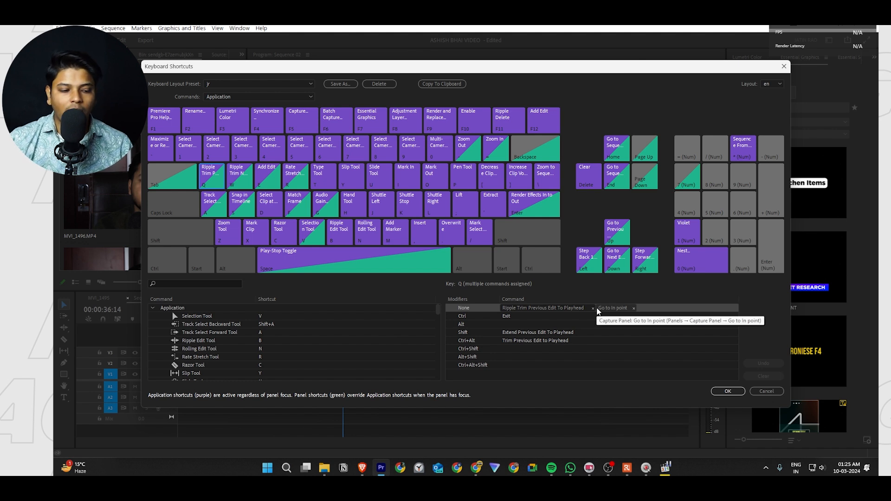
{"action": "left_click", "coordinate": [239, 172]}
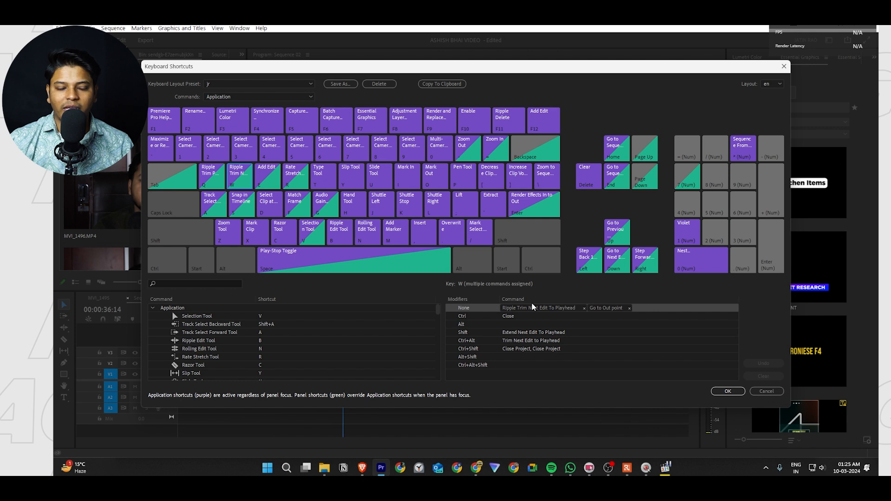
{"action": "left_click", "coordinate": [727, 393]}
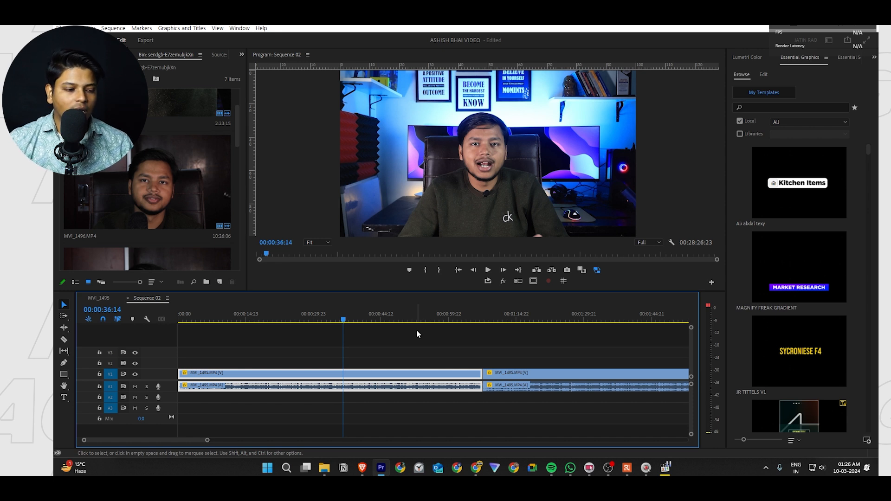
Split the first MVI_1495 clip at 00:00:28:09, and ripple trim the following segment's start and its end, the end at 00:00:32:18
{"action": "left_click", "coordinate": [258, 314]}
{"action": "left_click", "coordinate": [305, 314]}
{"action": "key", "text": "e"}
{"action": "left_click", "coordinate": [396, 315]}
{"action": "key", "text": "q"}
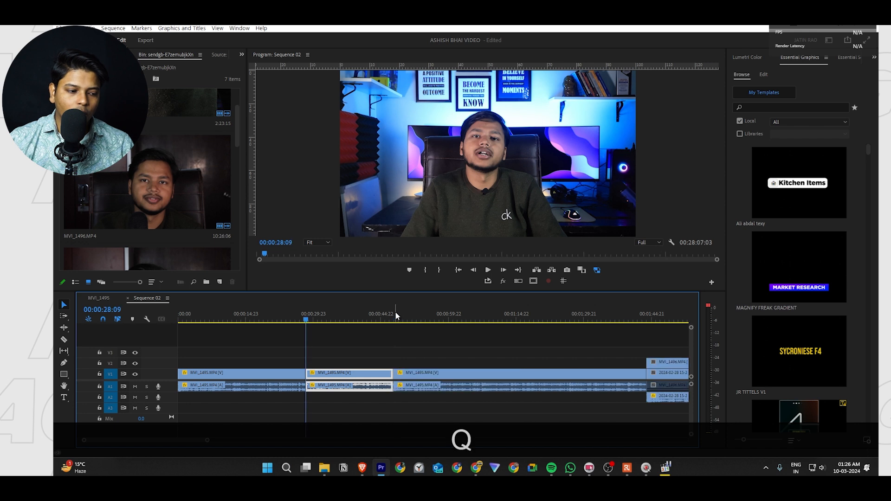
{"action": "left_click", "coordinate": [326, 318]}
{"action": "key", "text": "w"}
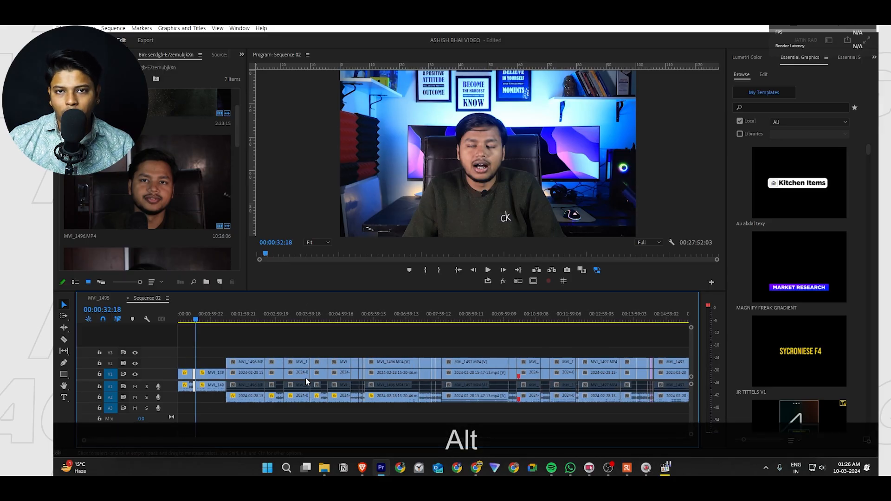
Split the V1 screen-recording clip at 00:01:55:23 with Add Edit, and cut all tracks there with Add Edit to All Tracks
{"action": "left_click", "coordinate": [306, 378]}
{"action": "scroll", "coordinate": [306, 378], "scroll_direction": "up", "scroll_amount": 3}
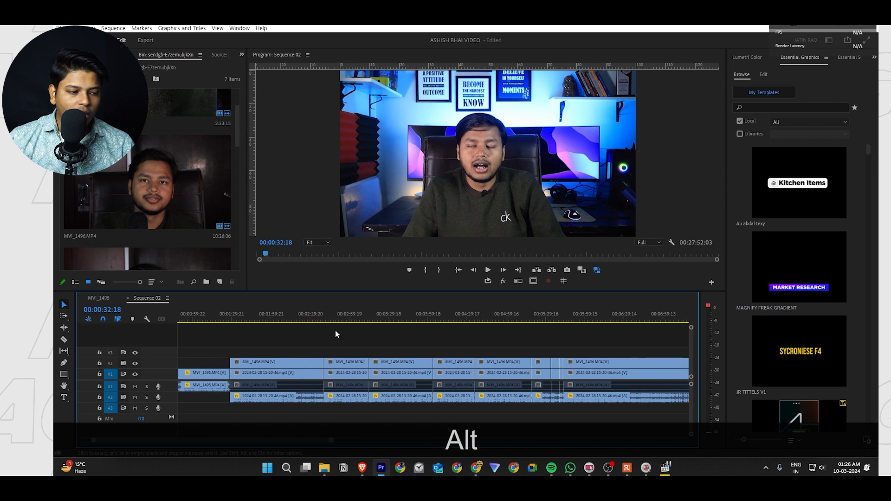
{"action": "left_click", "coordinate": [266, 317]}
{"action": "key", "text": "e"}
{"action": "scroll", "coordinate": [255, 341], "scroll_direction": "up", "scroll_amount": 3}
{"action": "scroll", "coordinate": [317, 370], "scroll_direction": "up", "scroll_amount": 3}
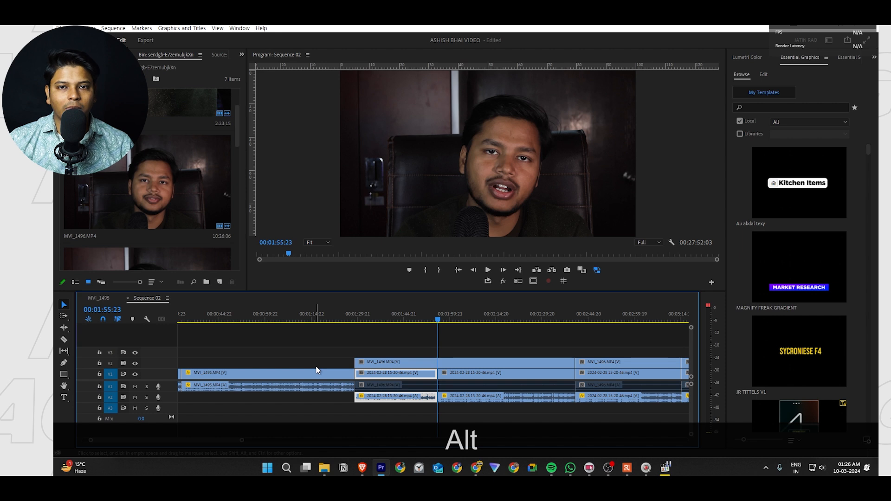
{"action": "key", "text": "shift+e"}
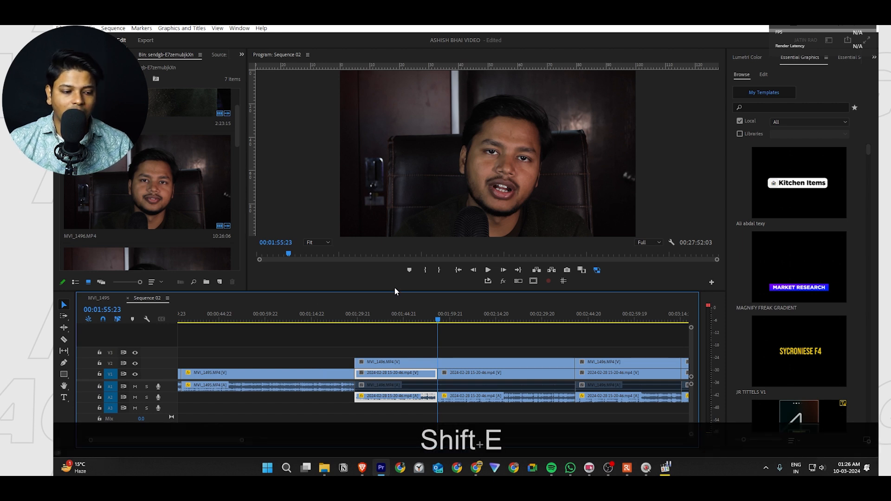
Split the V1 screen-recording segment following the all-track cut with Add Edit, and cut all tracks at 00:02:19:10
{"action": "left_click", "coordinate": [550, 383]}
{"action": "left_click", "coordinate": [508, 316]}
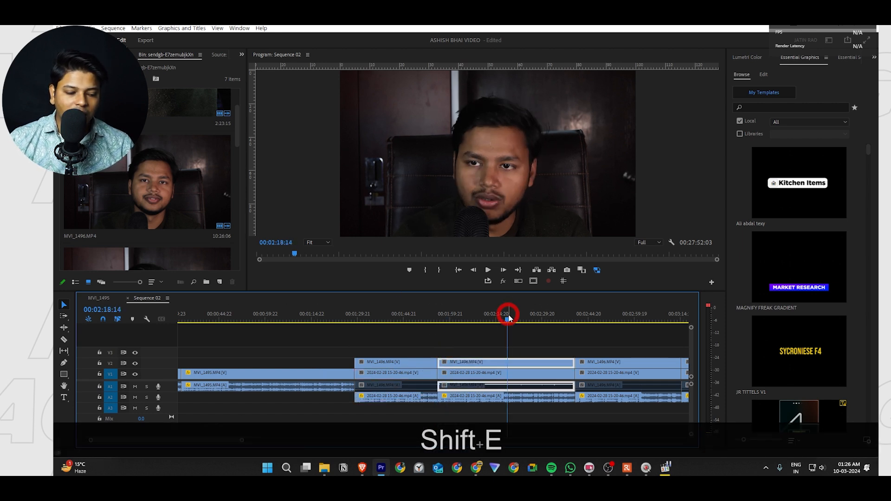
{"action": "left_click", "coordinate": [554, 331]}
{"action": "left_click", "coordinate": [504, 375]}
{"action": "left_click_drag", "start_coordinate": [445, 321], "coordinate": [484, 319]}
{"action": "key", "text": "e"}
{"action": "left_click", "coordinate": [510, 316]}
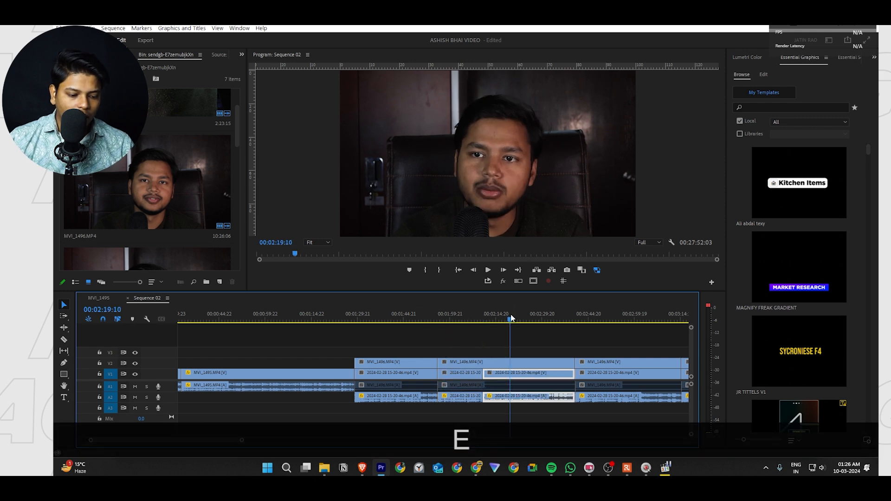
{"action": "key", "text": "shift+e"}
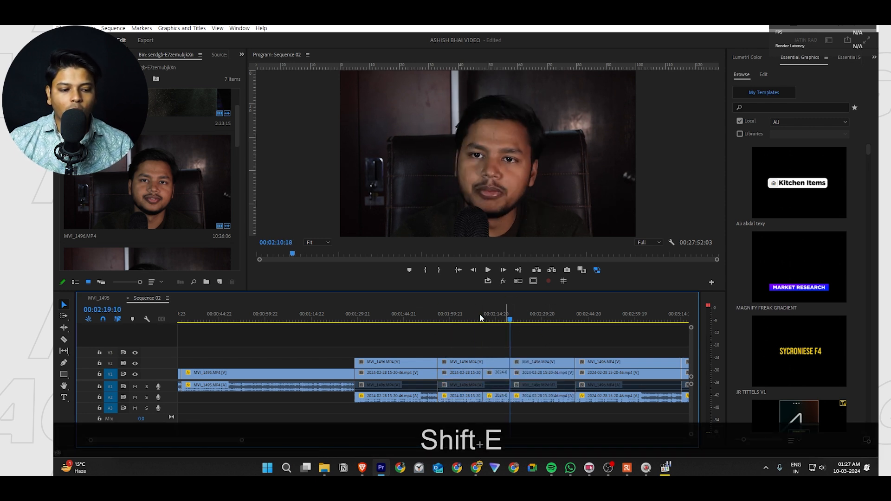
Select the V1 clip at 00:02:09:05 and look up the shortcuts for Add Edit and Add Edit to All Tracks
{"action": "left_click", "coordinate": [479, 318]}
{"action": "key", "text": "d"}
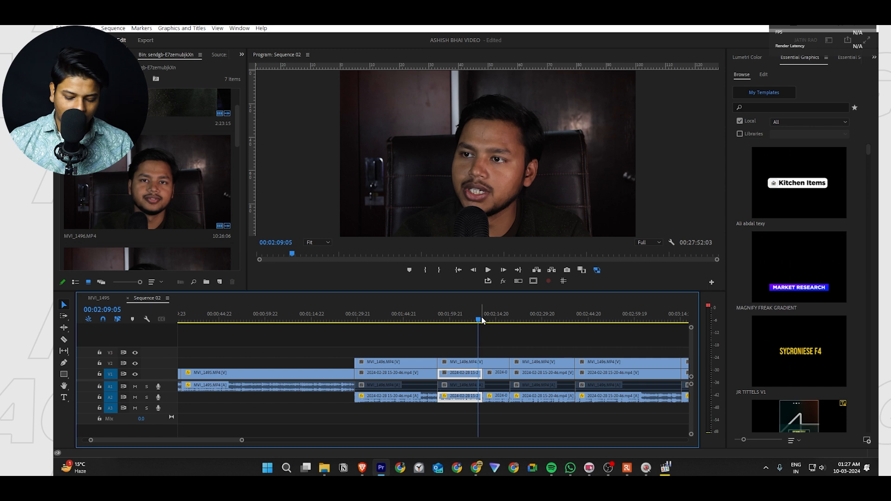
{"action": "key", "text": "ctrl+alt+k"}
{"action": "type", "text": "add edit"}
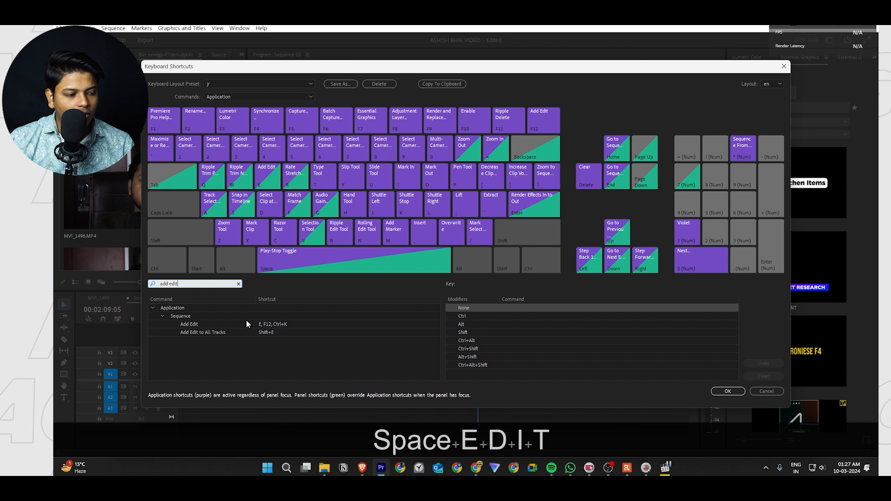
{"action": "left_click", "coordinate": [226, 334]}
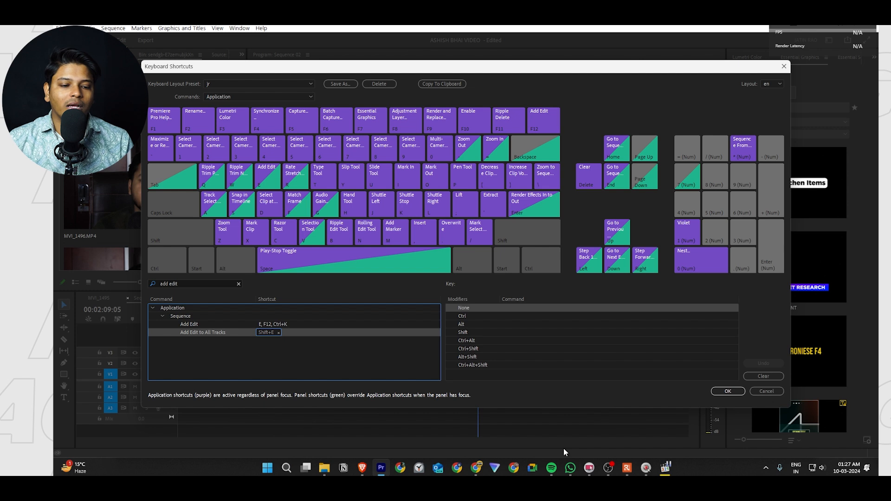
{"action": "left_click", "coordinate": [727, 391]}
Ripple trim the selected segment's start at 00:02:05:07 and its end at 00:01:58:00
{"action": "scroll", "coordinate": [466, 344], "scroll_direction": "up", "scroll_amount": 3}
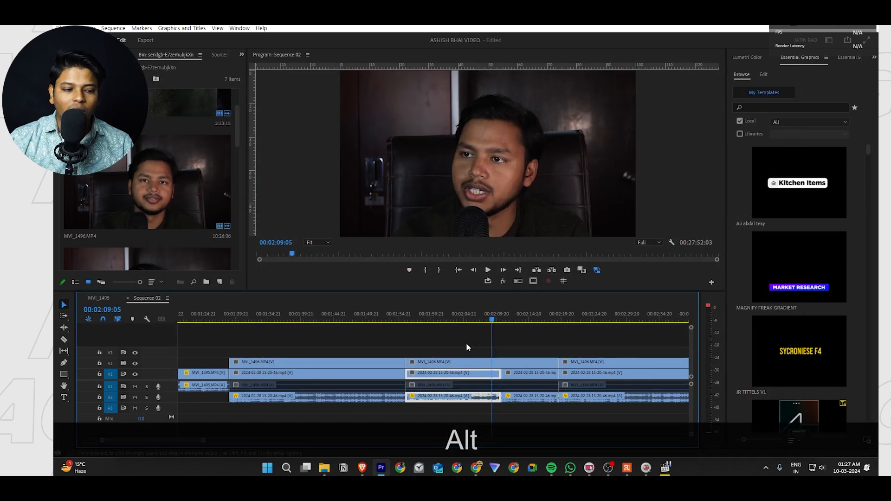
{"action": "left_click_drag", "start_coordinate": [448, 315], "coordinate": [467, 319]}
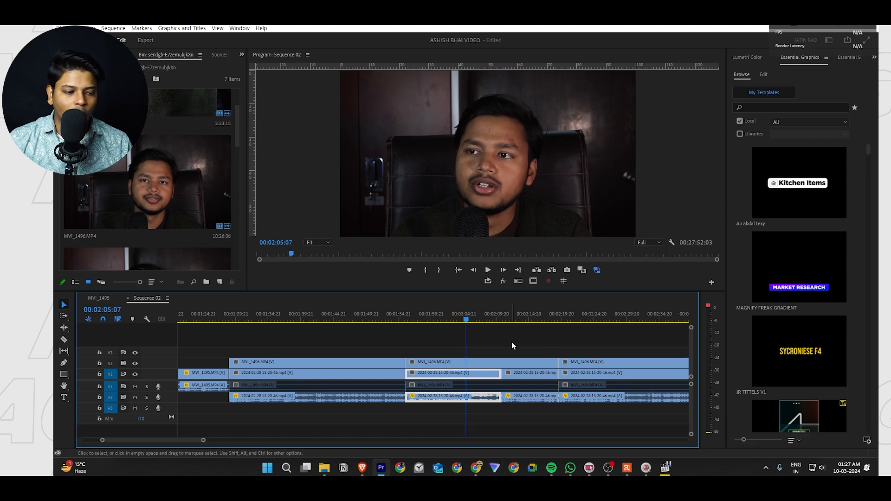
{"action": "key", "text": "q"}
{"action": "left_click_drag", "start_coordinate": [407, 312], "coordinate": [419, 320]}
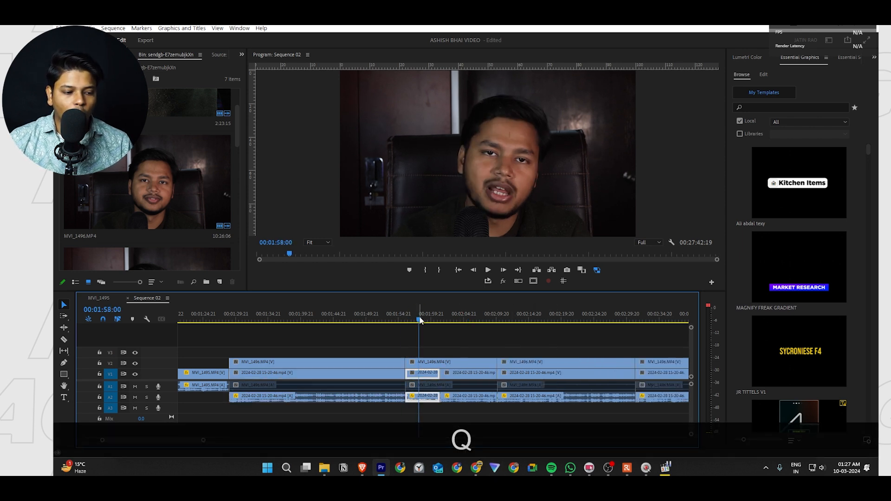
{"action": "key", "text": "w"}
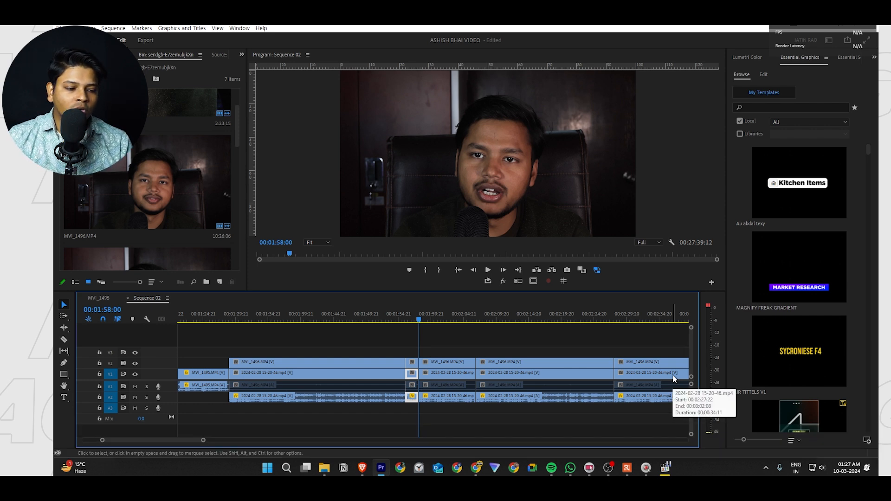
Duplicate the second-to-last segment, with its V2, V1 and audio clips, into the empty timeline area beyond the sequence's last clip
{"action": "scroll", "coordinate": [438, 363], "scroll_direction": "up", "scroll_amount": 3, "text": "alt"}
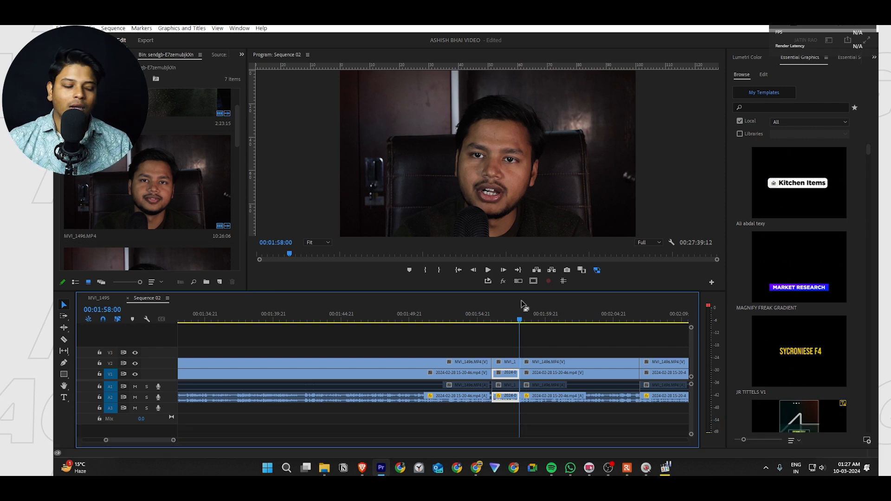
{"action": "scroll", "coordinate": [518, 363], "scroll_direction": "down", "scroll_amount": 2}
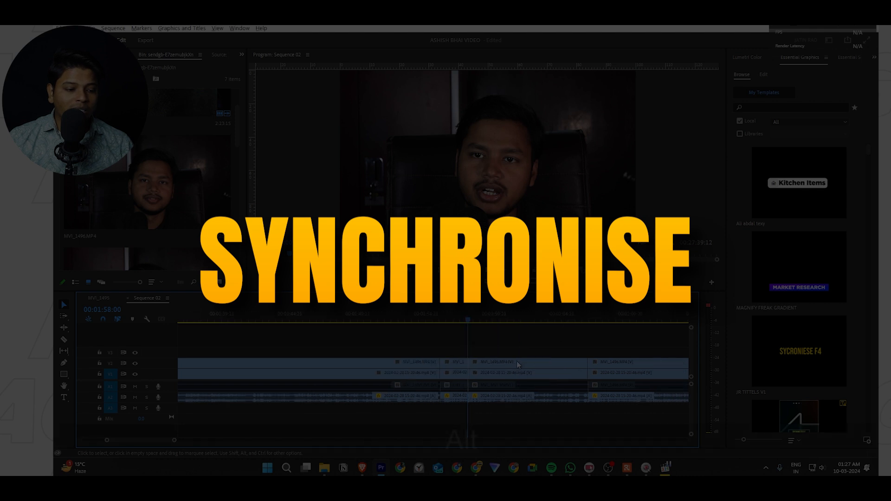
{"action": "scroll", "coordinate": [486, 361], "scroll_direction": "down", "scroll_amount": 4, "text": "alt"}
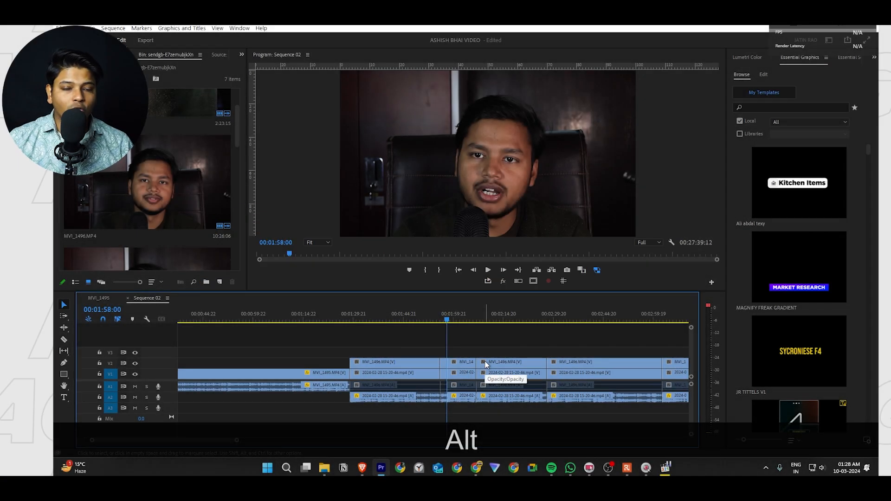
{"action": "scroll", "coordinate": [485, 361], "scroll_direction": "down", "scroll_amount": 2}
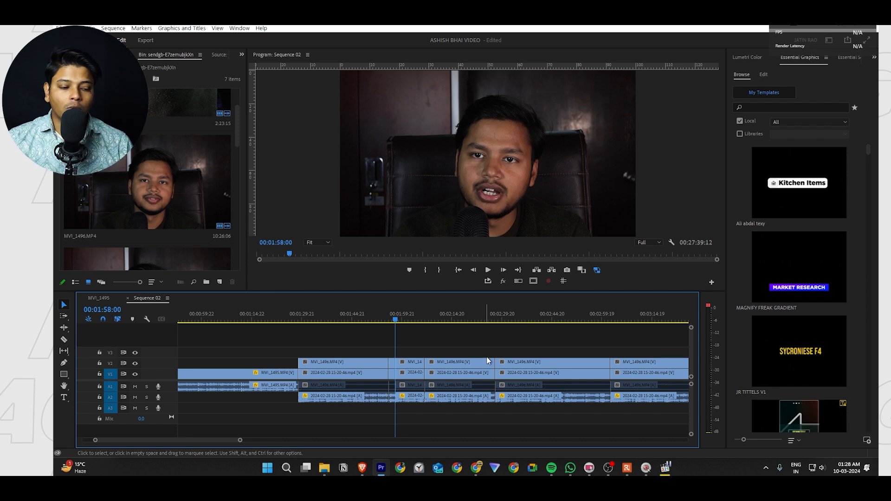
{"action": "scroll", "coordinate": [343, 365], "scroll_direction": "down", "scroll_amount": 6, "text": "alt"}
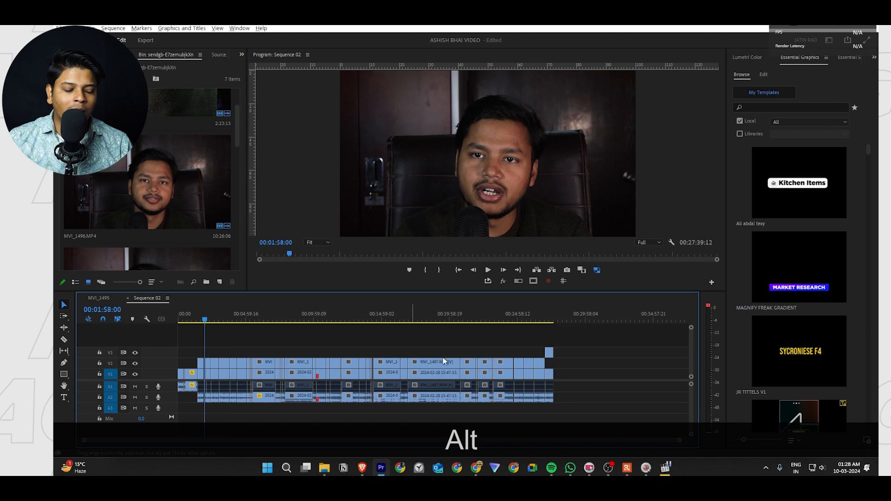
{"action": "scroll", "coordinate": [417, 339], "scroll_direction": "up", "scroll_amount": 5, "text": "alt"}
{"action": "scroll", "coordinate": [371, 335], "scroll_direction": "down", "scroll_amount": 3, "text": "alt"}
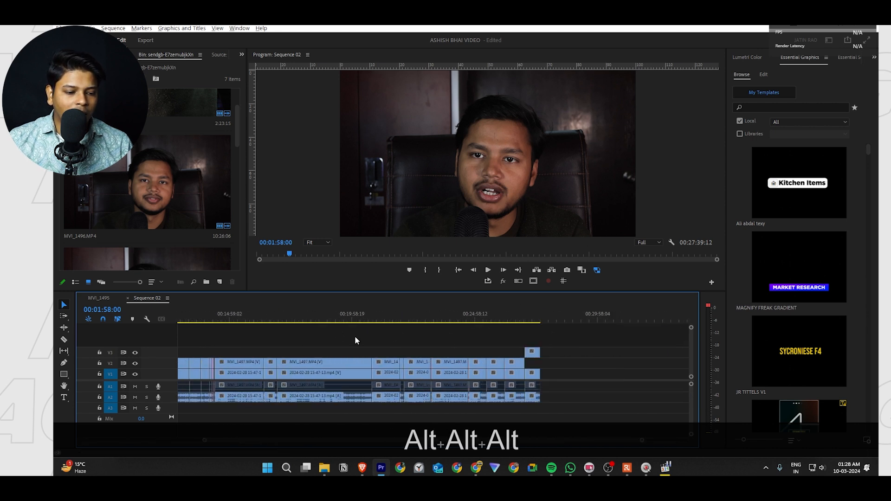
{"action": "left_click", "coordinate": [515, 391]}
{"action": "left_click_drag", "start_coordinate": [517, 389], "coordinate": [637, 385], "text": "alt"}
Shift the duplicated MVI_1497 clip on V2 earlier than the V1 recording beneath it, and select both clips with their audio
{"action": "scroll", "coordinate": [628, 374], "scroll_direction": "up", "scroll_amount": 5, "text": "alt"}
{"action": "left_click", "coordinate": [504, 335]}
{"action": "key", "text": "space"}
{"action": "key", "text": "space"}
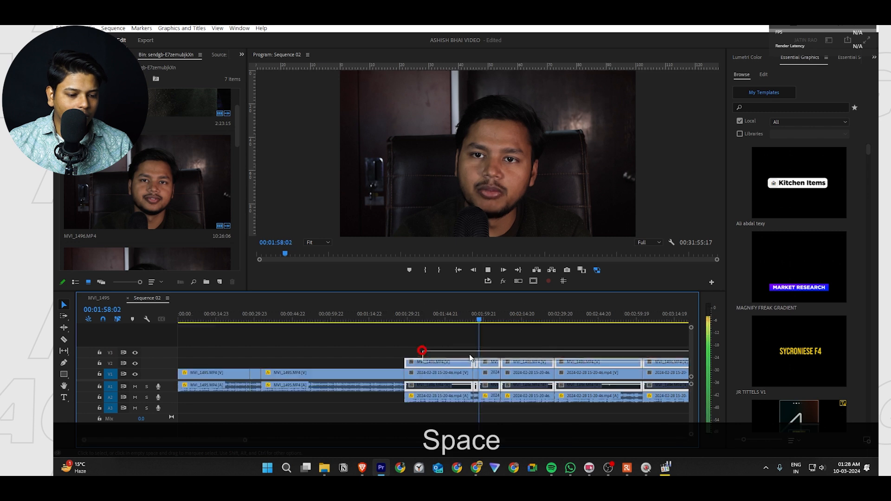
{"action": "scroll", "coordinate": [395, 344], "scroll_direction": "down", "scroll_amount": 4, "text": "alt"}
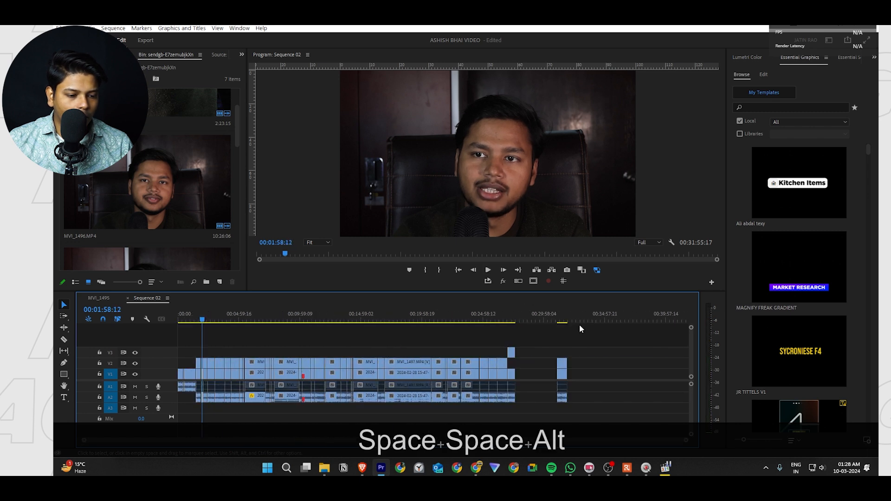
{"action": "left_click", "coordinate": [554, 315]}
{"action": "scroll", "coordinate": [553, 321], "scroll_direction": "up", "scroll_amount": 5, "text": "alt"}
{"action": "left_click", "coordinate": [611, 320]}
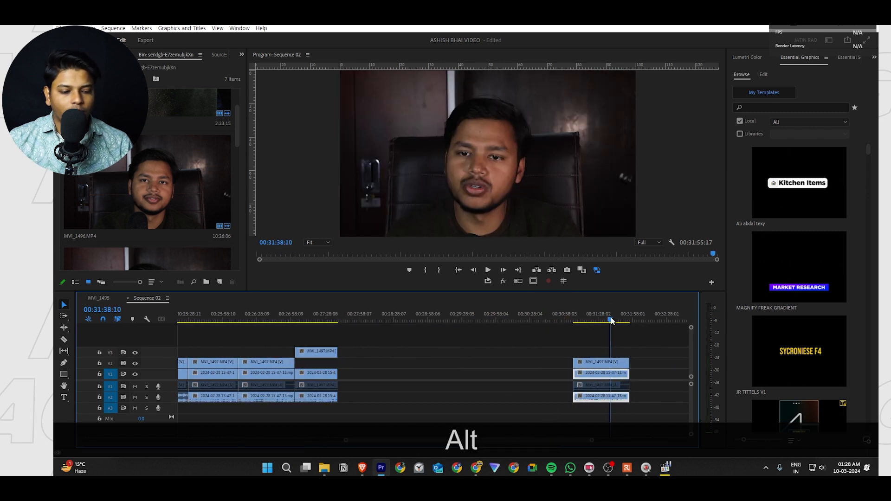
{"action": "scroll", "coordinate": [613, 330], "scroll_direction": "up", "scroll_amount": 2, "text": "alt"}
{"action": "left_click_drag", "start_coordinate": [593, 362], "coordinate": [541, 362]}
{"action": "left_click_drag", "start_coordinate": [566, 315], "coordinate": [548, 314]}
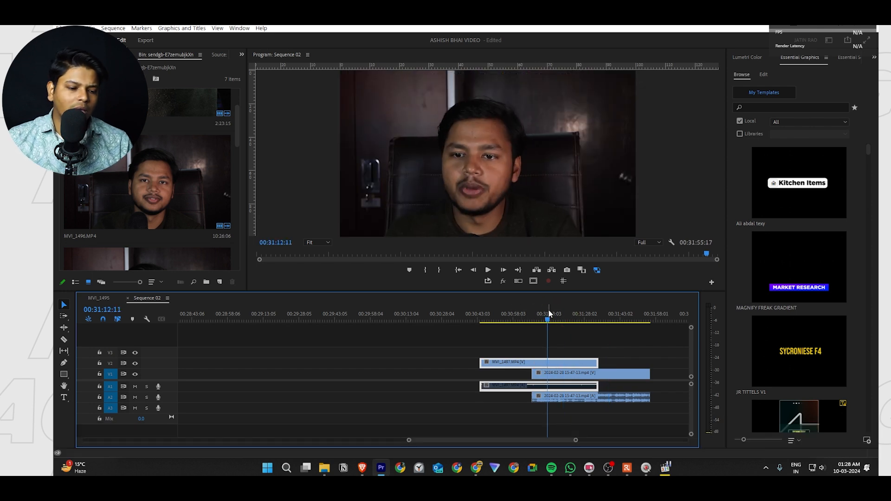
{"action": "left_click", "coordinate": [567, 338]}
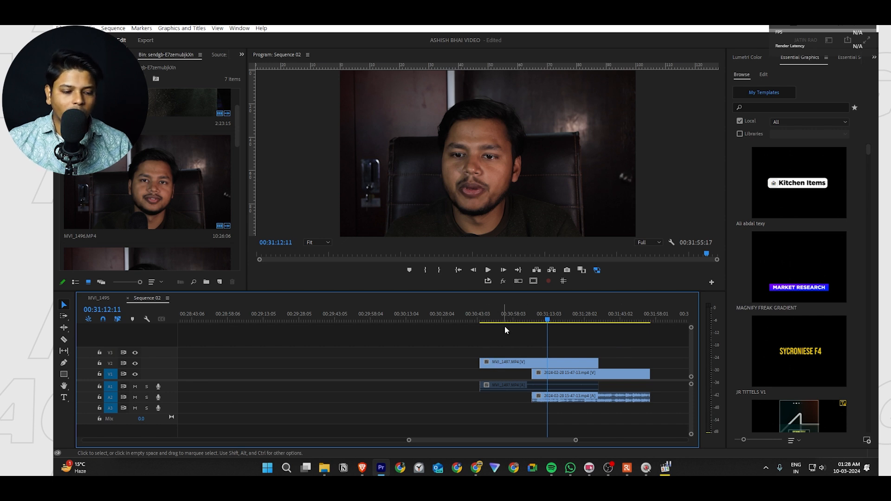
{"action": "left_click_drag", "start_coordinate": [505, 326], "coordinate": [630, 430]}
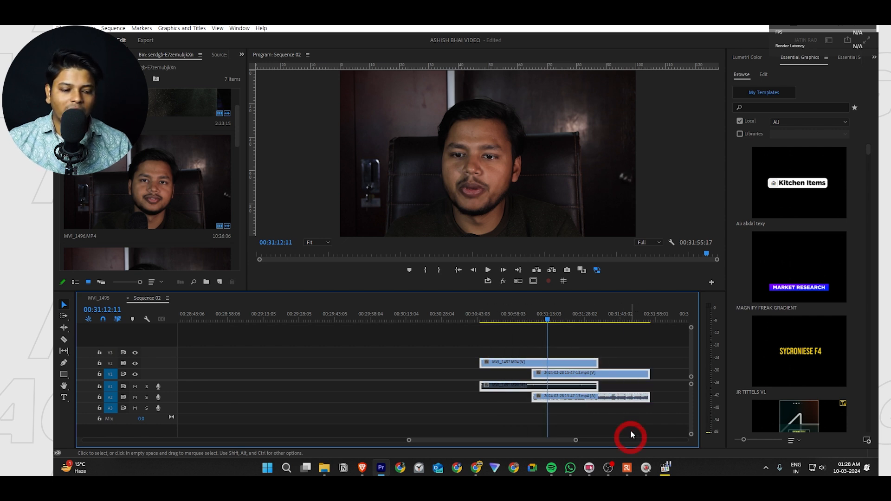
Try to synchronize the selected MVI_1497 and screen-recording clips by audio on track channel 1
{"action": "right_click", "coordinate": [581, 369]}
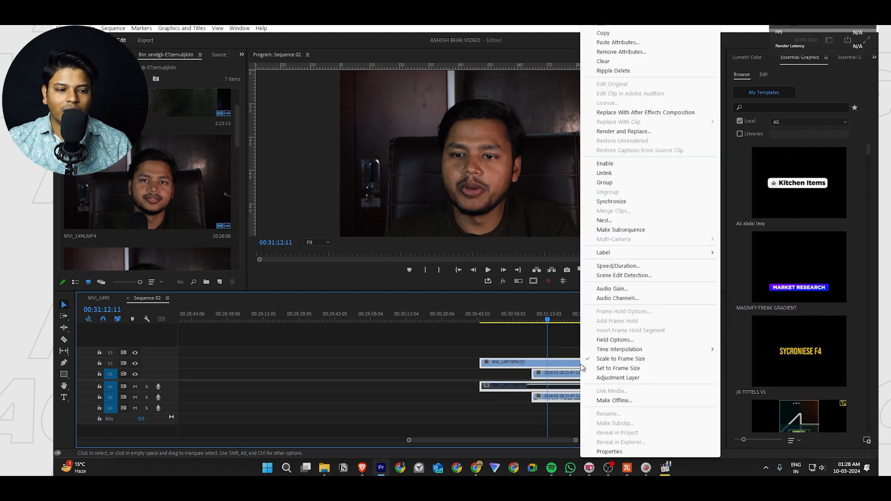
{"action": "left_click", "coordinate": [612, 202]}
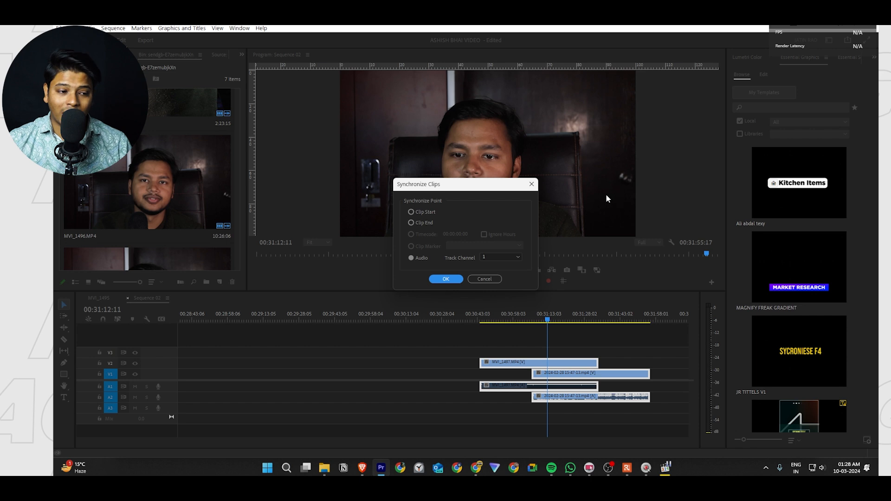
{"action": "left_click", "coordinate": [446, 279]}
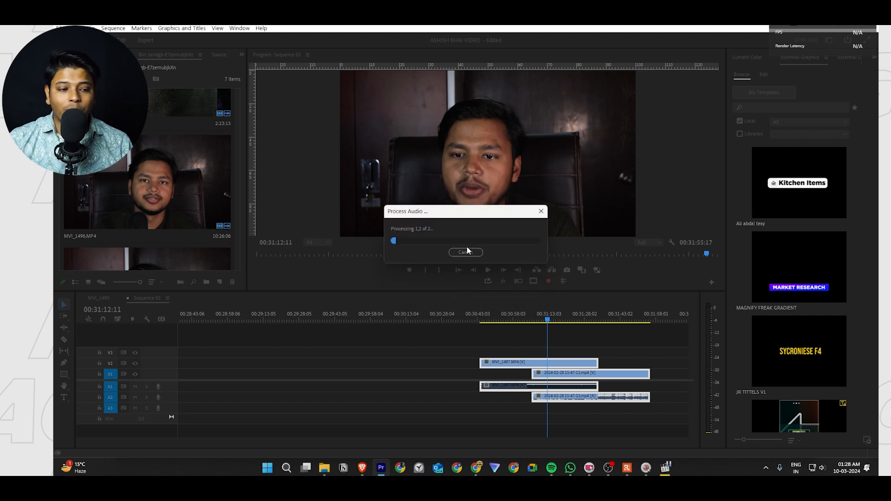
{"action": "left_click", "coordinate": [544, 211]}
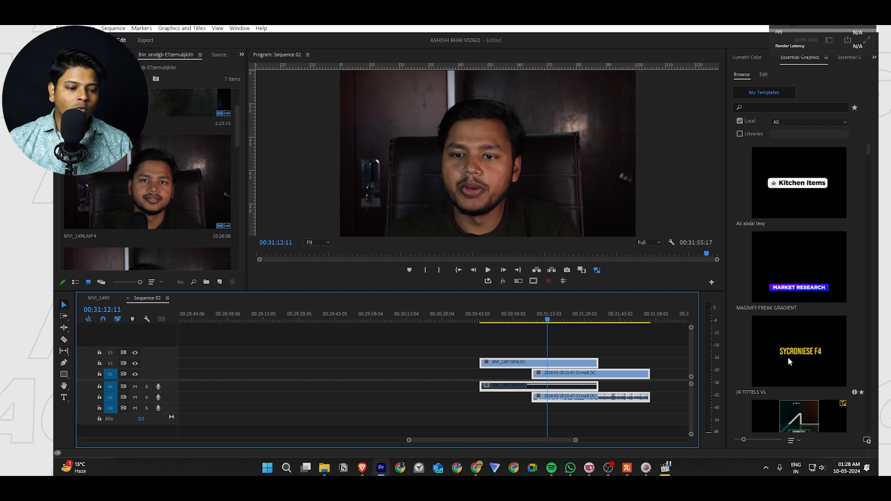
Align the offset MVI_1497 clip with the V1 recording using Synchronize, with Audio on track channel 1 as the synchronize point
{"action": "key", "text": "ctrl+s"}
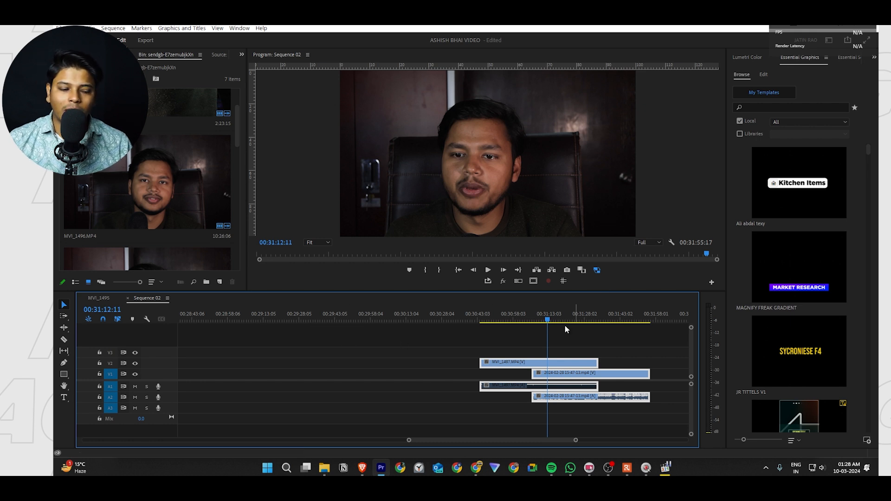
{"action": "left_click", "coordinate": [617, 353]}
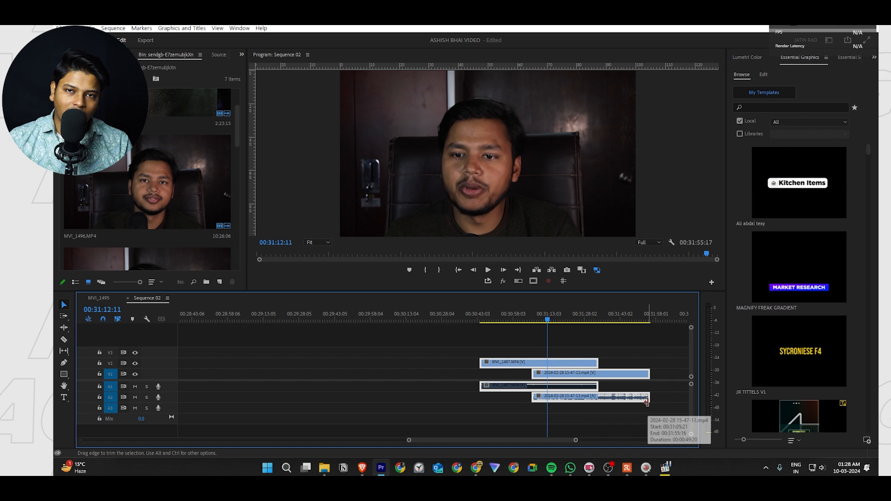
{"action": "key", "text": "F4"}
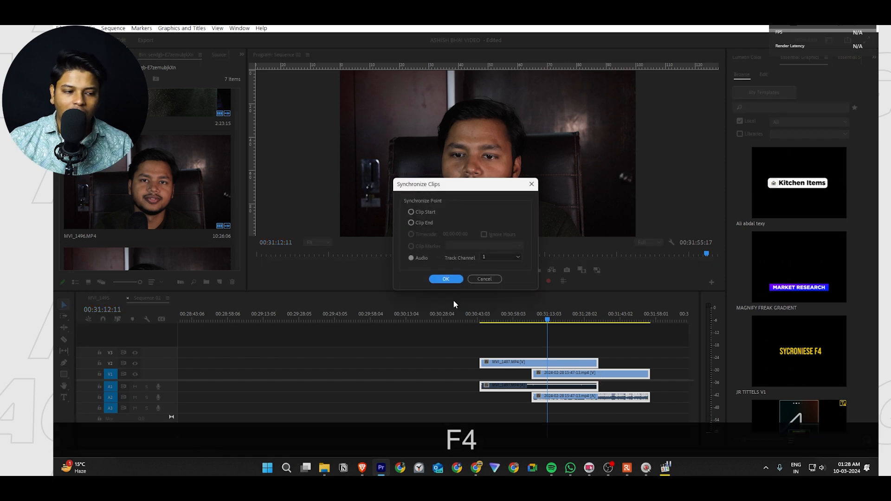
{"action": "left_click", "coordinate": [450, 278]}
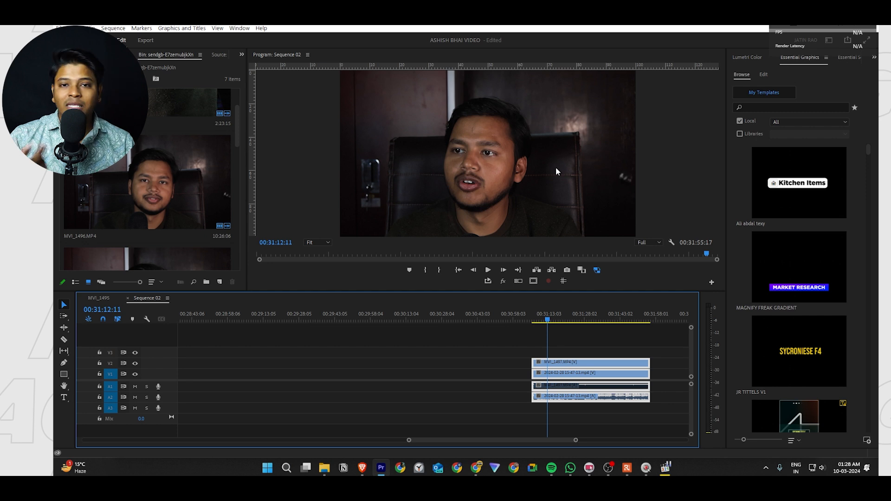
Search the keyboard shortcuts for "sync" and look up the shortcut assigned to Synchronize
{"action": "key", "text": "ctrl+alt+k"}
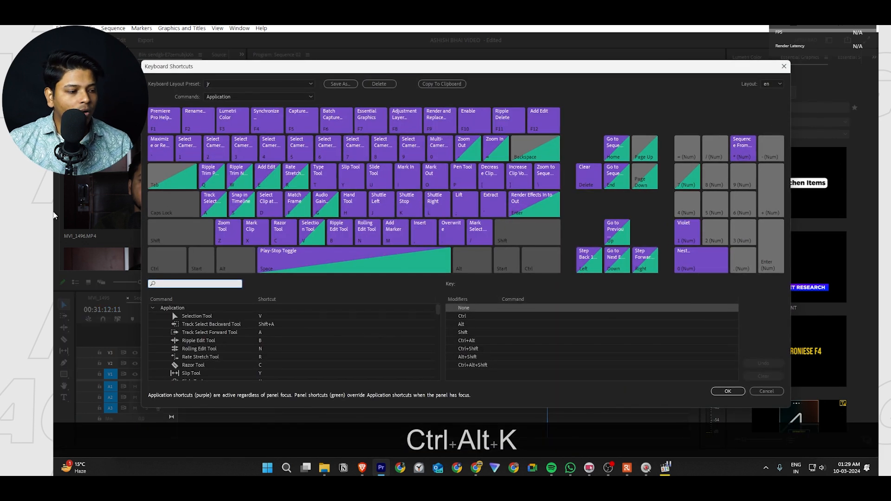
{"action": "type", "text": "s"}
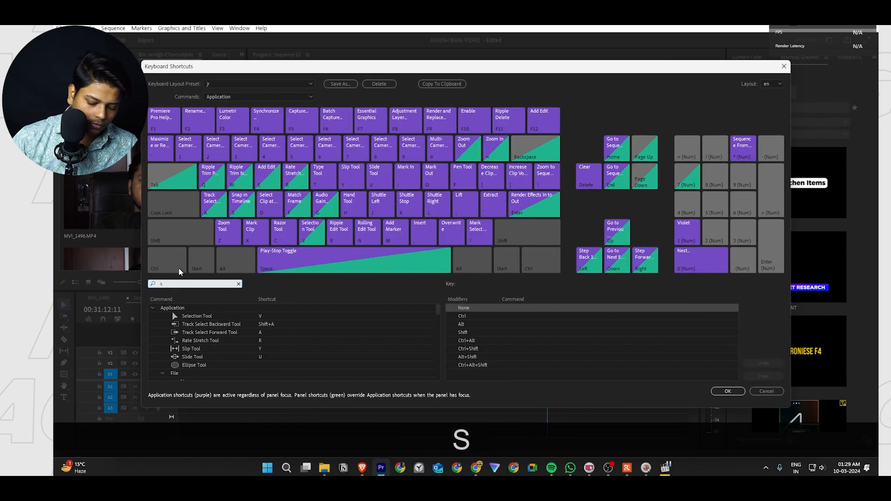
{"action": "type", "text": "ycro"}
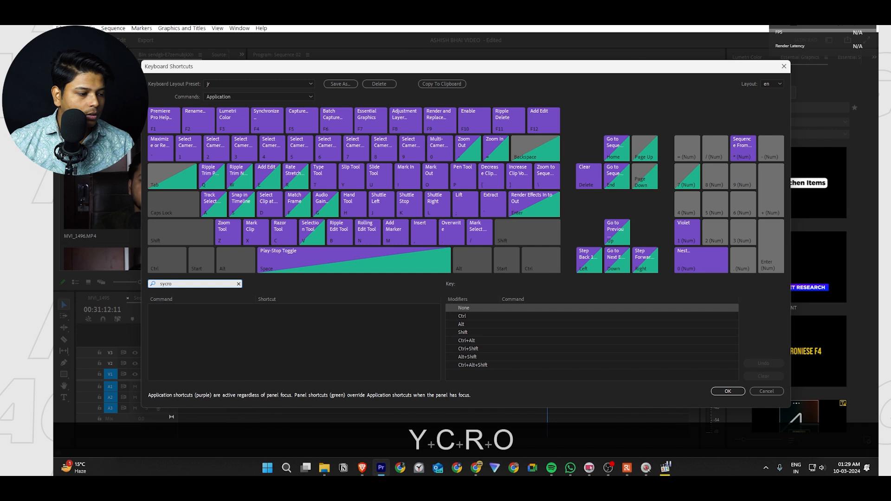
{"action": "key", "text": "BackSpace"}
{"action": "key", "text": "BackSpace"}
{"action": "key", "text": "BackSpace"}
{"action": "type", "text": "nc"}
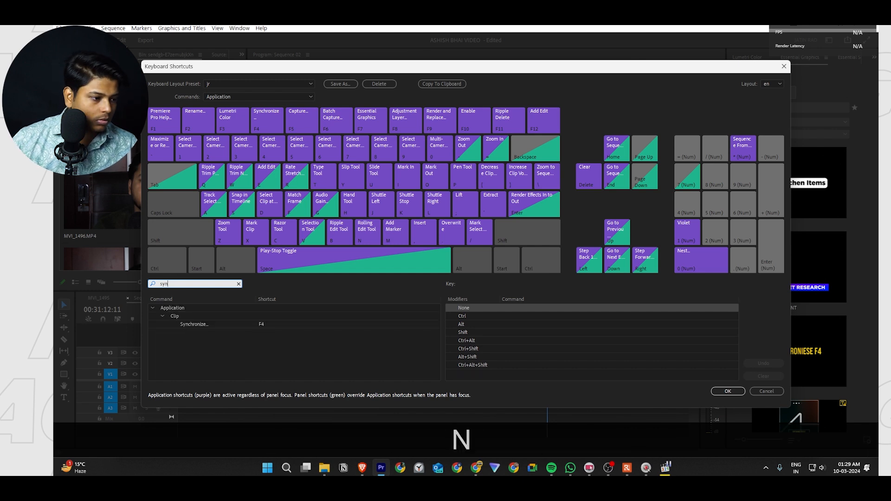
{"action": "left_click", "coordinate": [280, 325]}
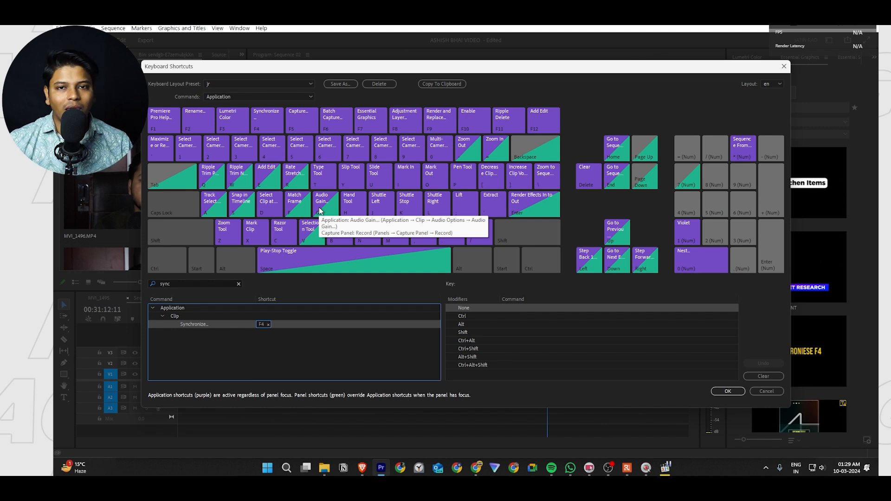
Examine which commands the keyboard layout assigns to modifier-key combinations
{"action": "key", "text": "ctrl+shift"}
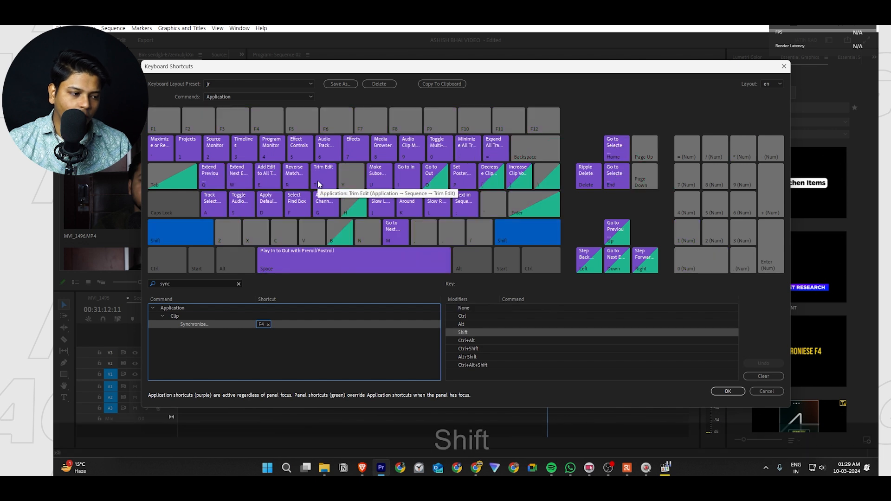
{"action": "key", "text": "ctrl+shift+alt"}
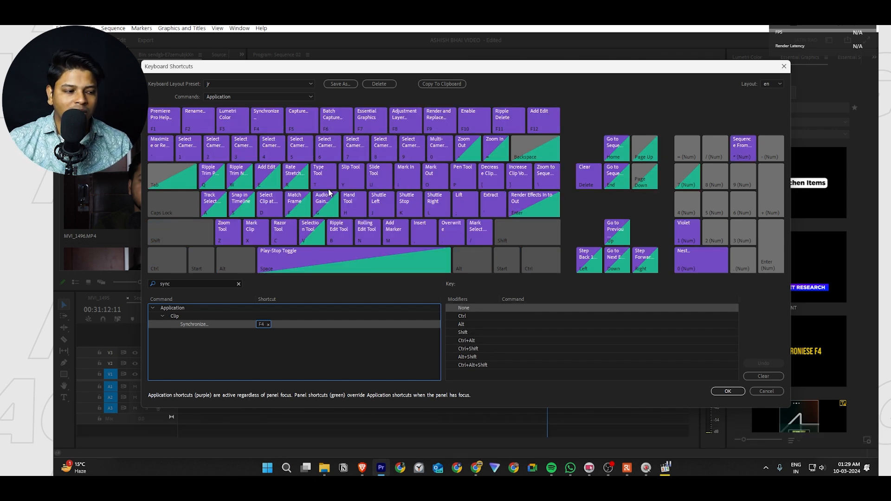
{"action": "key", "text": "shift"}
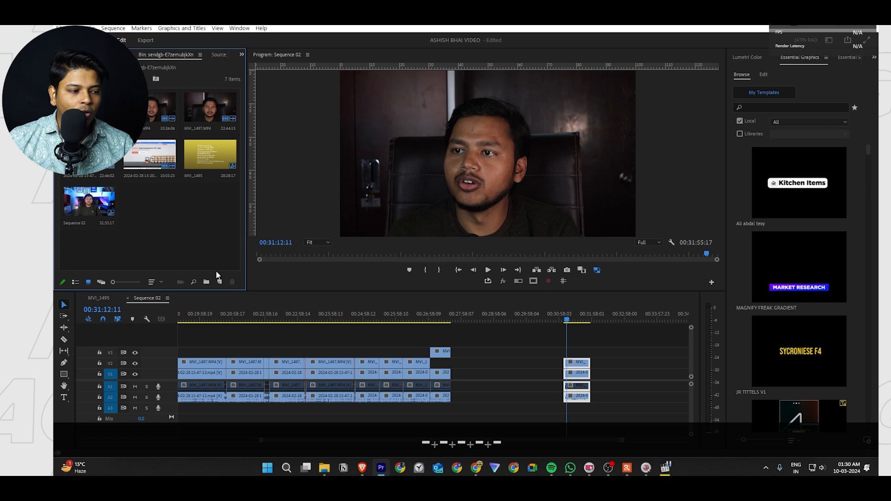
Create an adjustment layer in the bin and place it on V3 above the duplicated segment at 00:31:12:11
{"action": "left_click", "coordinate": [163, 197]}
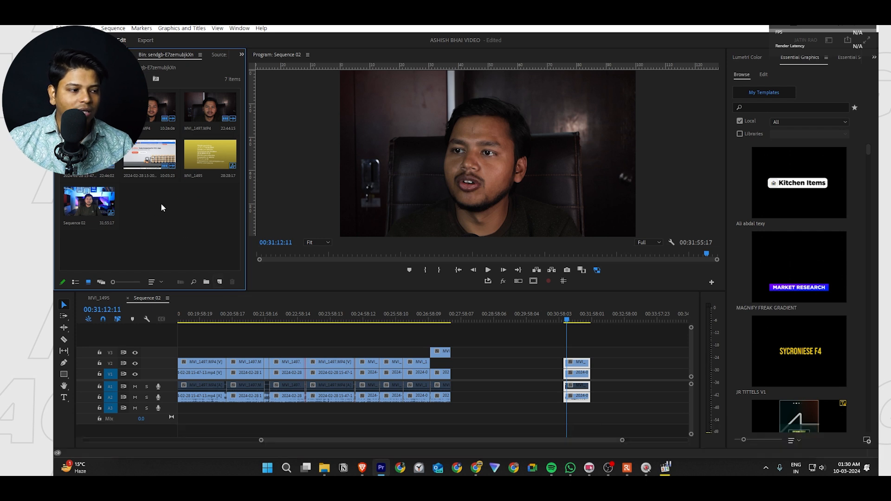
{"action": "right_click", "coordinate": [160, 203]}
{"action": "left_click", "coordinate": [204, 241]}
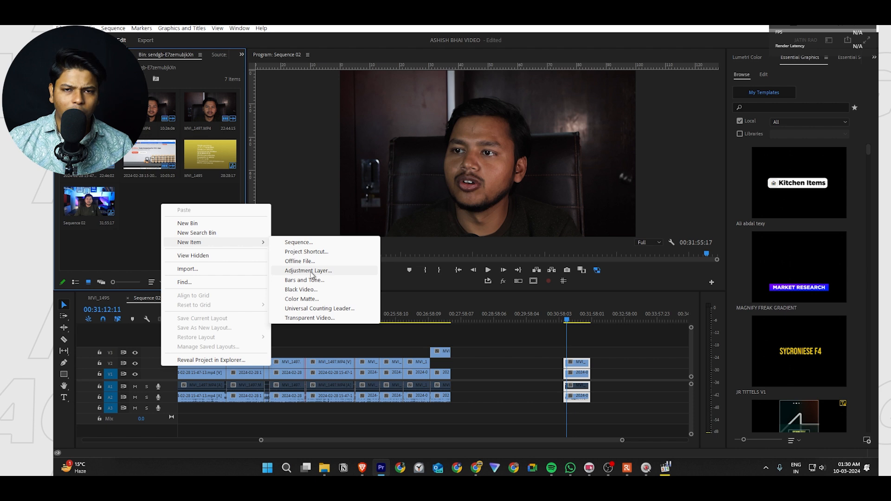
{"action": "left_click", "coordinate": [308, 271]}
{"action": "left_click", "coordinate": [469, 271]}
{"action": "left_click_drag", "start_coordinate": [174, 211], "coordinate": [592, 358]}
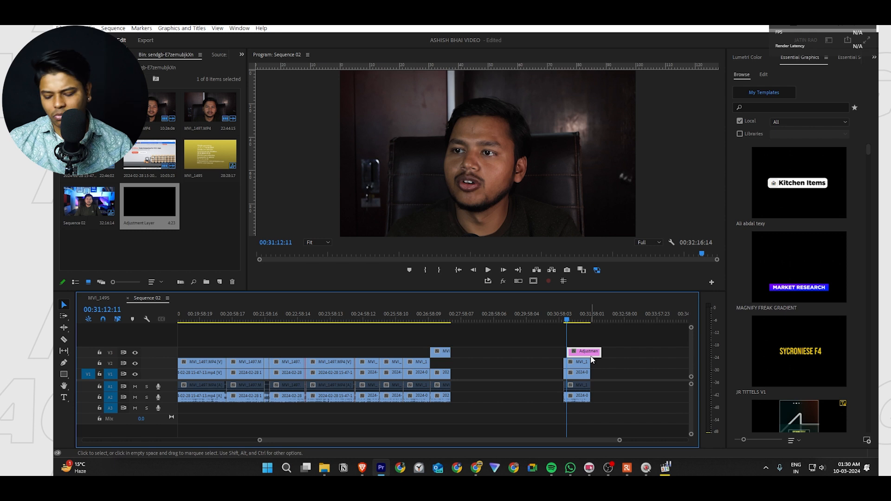
Replace the V3 adjustment layer with a newly created 1920 × 1080, 23.976 fps one placed just before the duplicated segment
{"action": "key", "text": "Delete"}
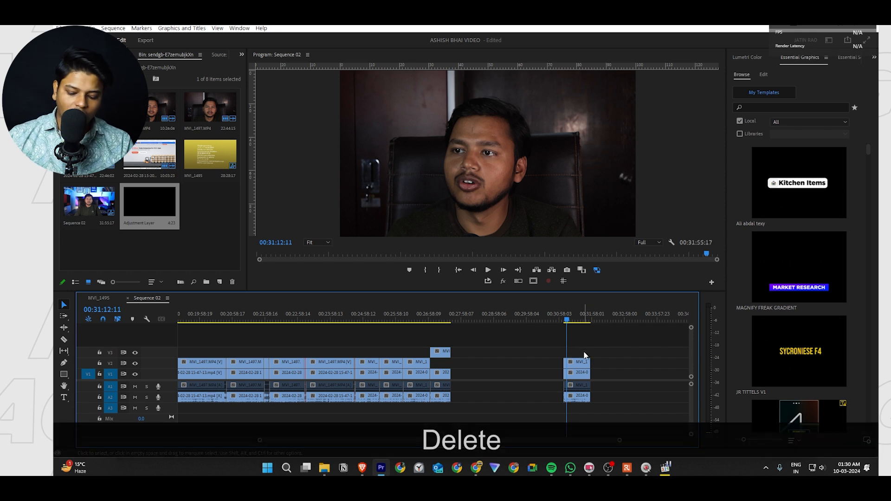
{"action": "key", "text": "F8"}
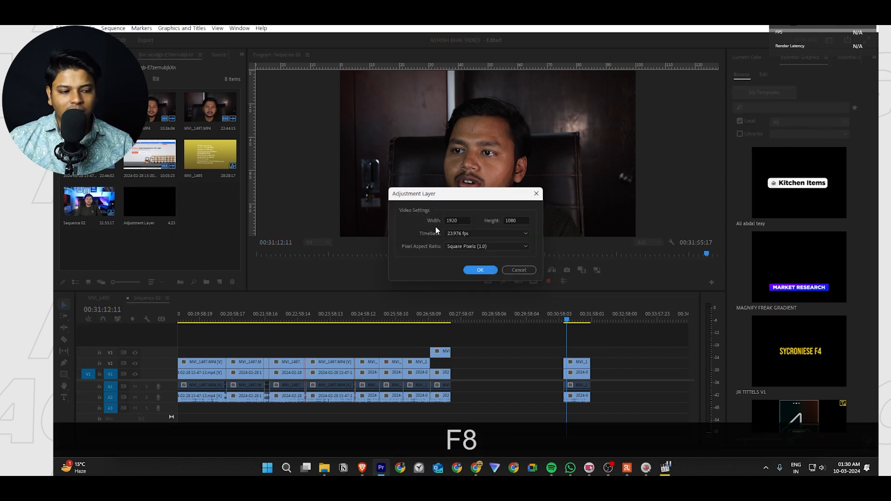
{"action": "left_click", "coordinate": [480, 271]}
{"action": "left_click_drag", "start_coordinate": [210, 204], "coordinate": [561, 351]}
Search the keyboard shortcuts for "adjust" to look up the shortcut assigned to Adjustment Layer
{"action": "key", "text": "ctrl+alt+k"}
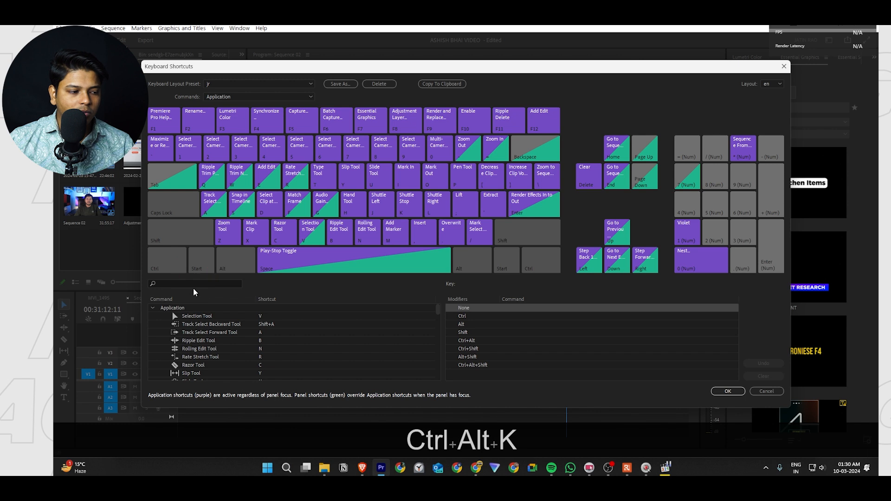
{"action": "left_click", "coordinate": [200, 284]}
{"action": "type", "text": "adjust"}
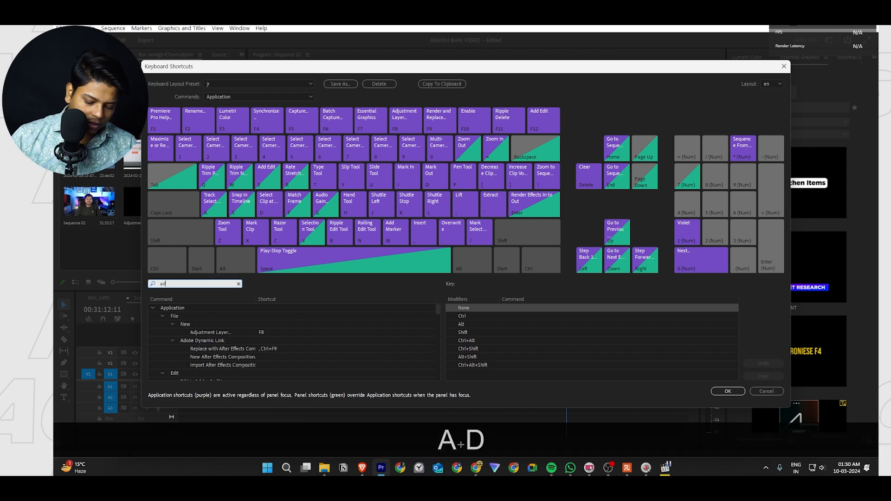
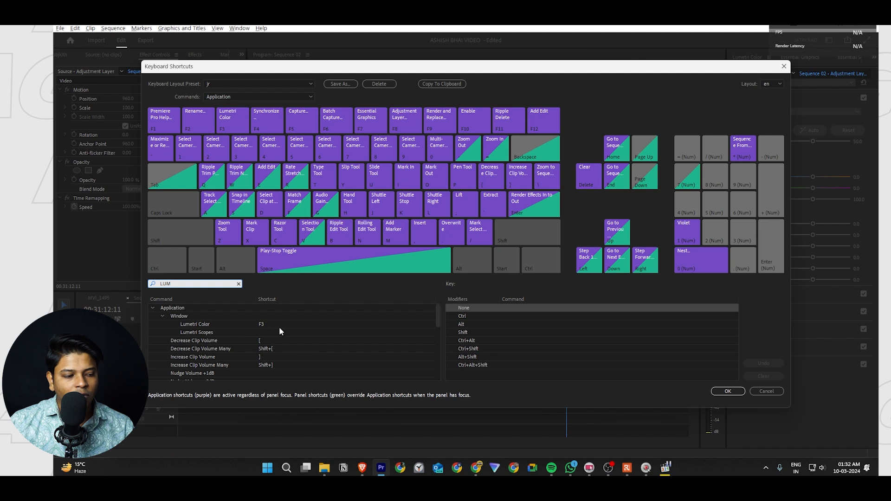
Assign Ctrl+F3 as the shortcut for Lumetri Scopes and save the keyboard layout
{"action": "left_click", "coordinate": [262, 333]}
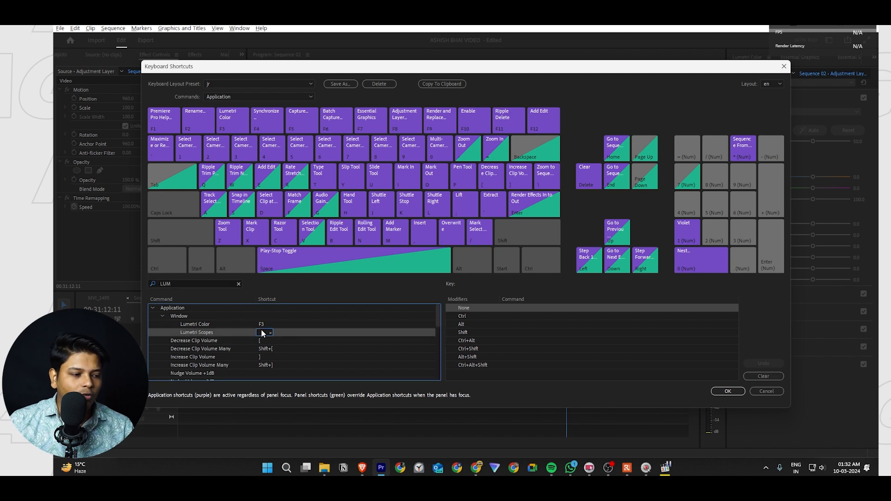
{"action": "key", "text": "ctrl+F3"}
{"action": "key", "text": "ctrl"}
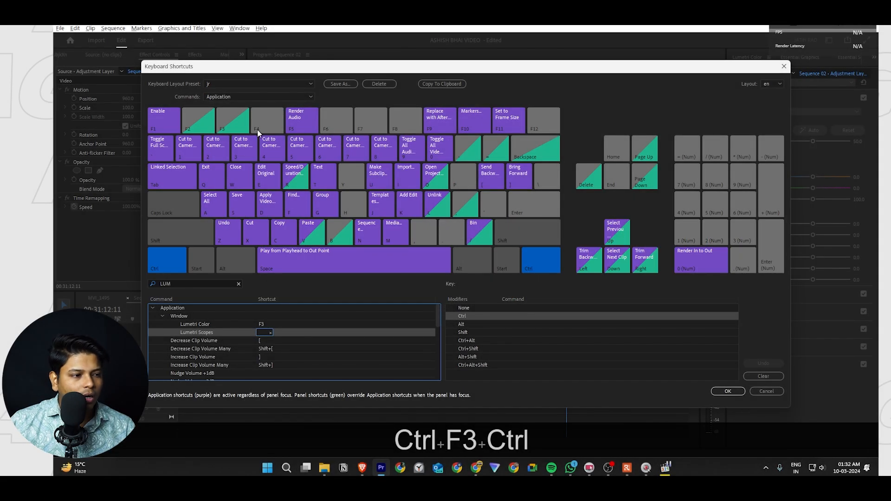
{"action": "key", "text": "ctrl+F3"}
{"action": "left_click", "coordinate": [268, 330]}
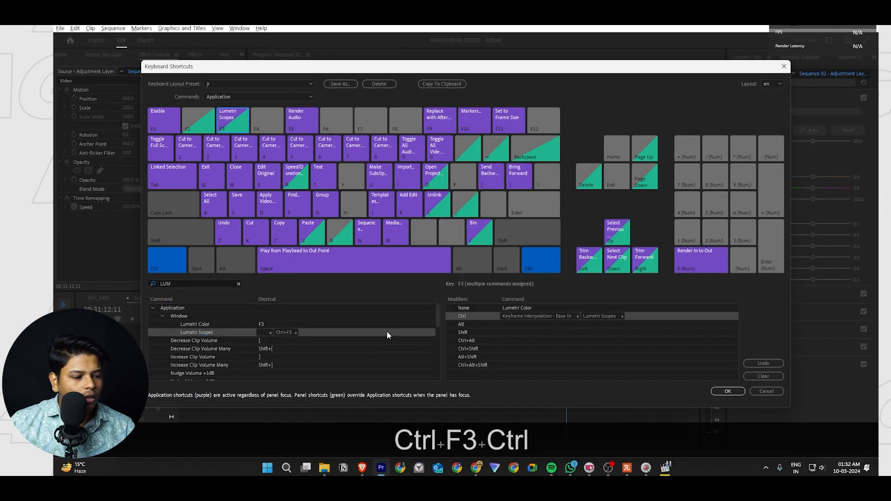
{"action": "left_click", "coordinate": [730, 392]}
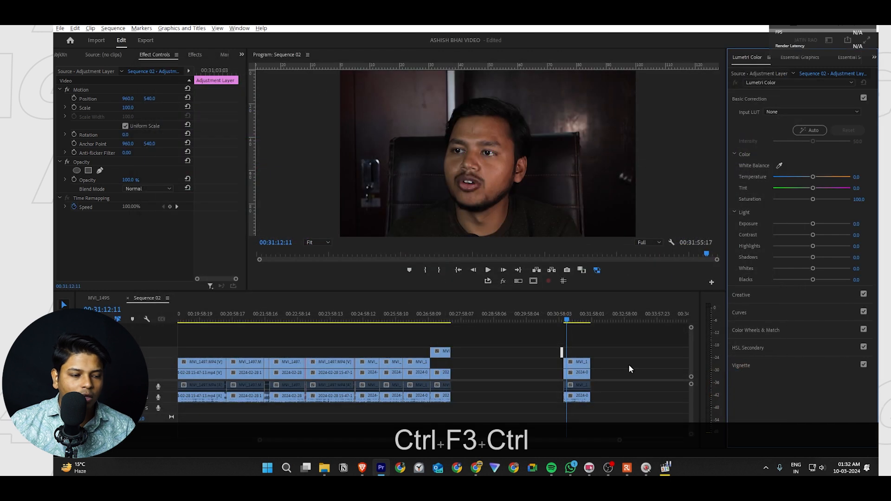
Open Lumetri Scopes with its newly assigned shortcut to display the scopes for the current frame
{"action": "key", "text": "ctrl+F3"}
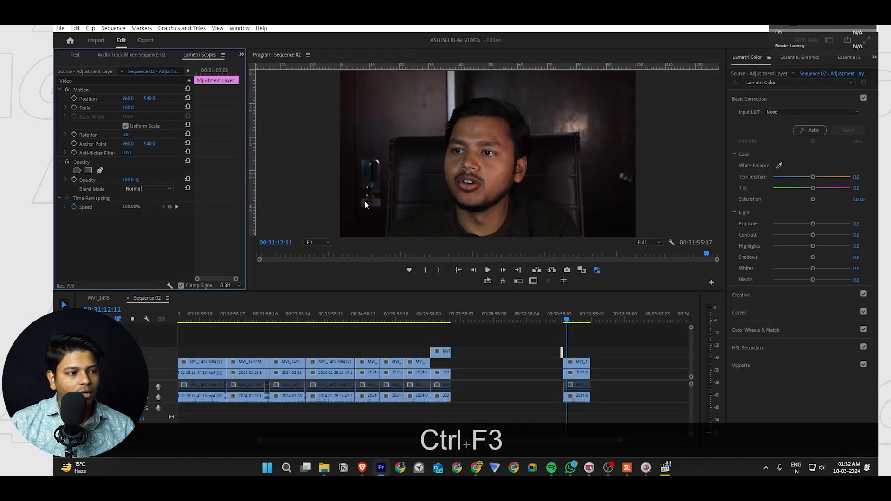
{"action": "left_click", "coordinate": [203, 56]}
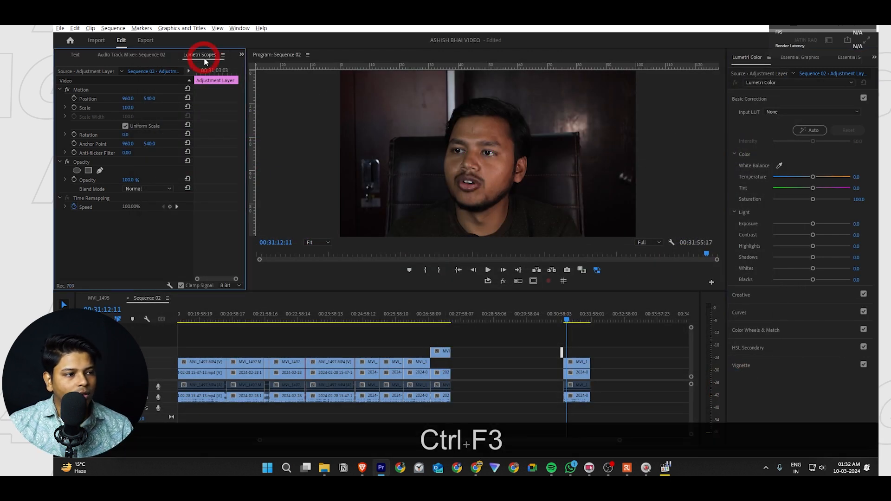
{"action": "left_click", "coordinate": [211, 56]}
{"action": "left_click", "coordinate": [215, 50]}
{"action": "left_click", "coordinate": [136, 56]}
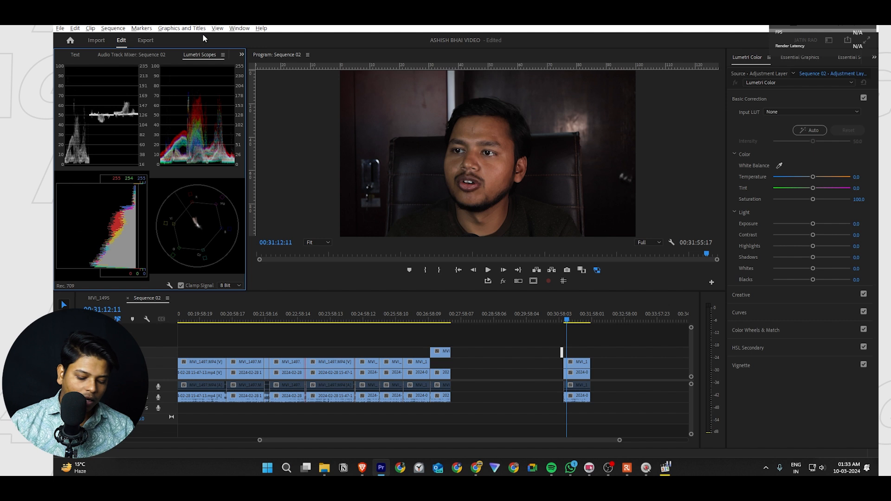
Switch to the Audio Track Mixer for Sequence 02 and bring Lumetri Scopes back to the front
{"action": "key", "text": "ctrl+F3"}
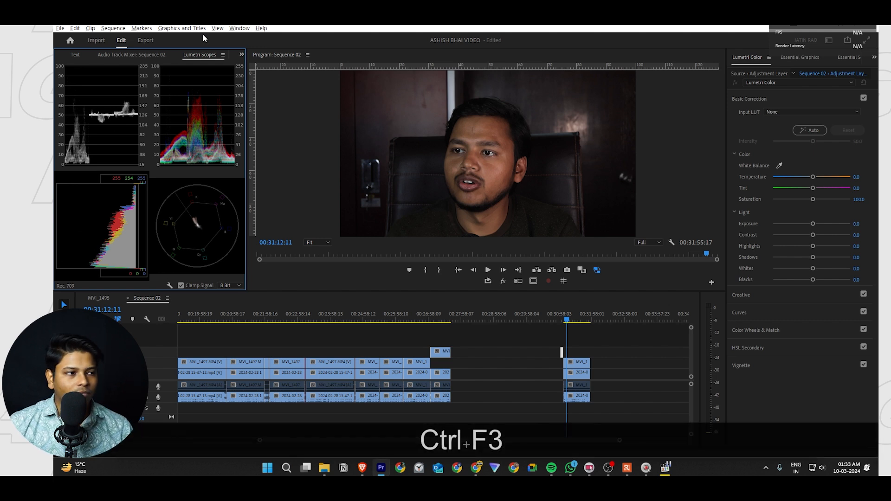
{"action": "left_click", "coordinate": [157, 55]}
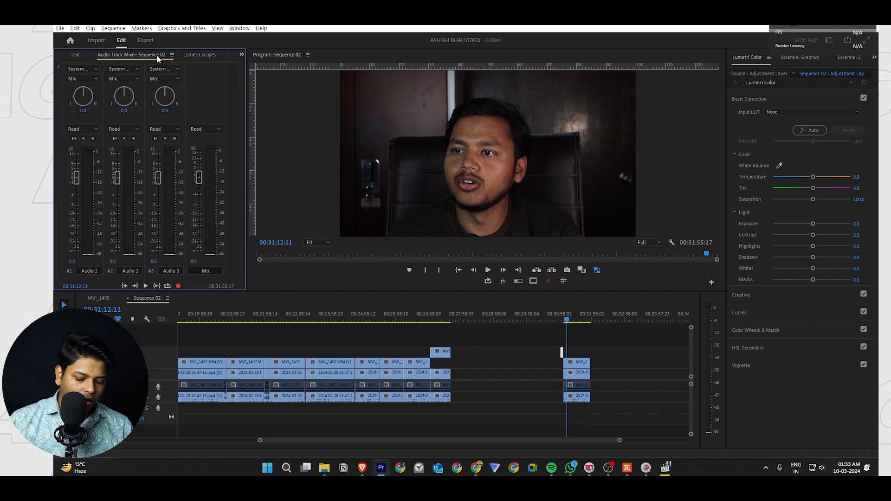
{"action": "key", "text": "ctrl+F3"}
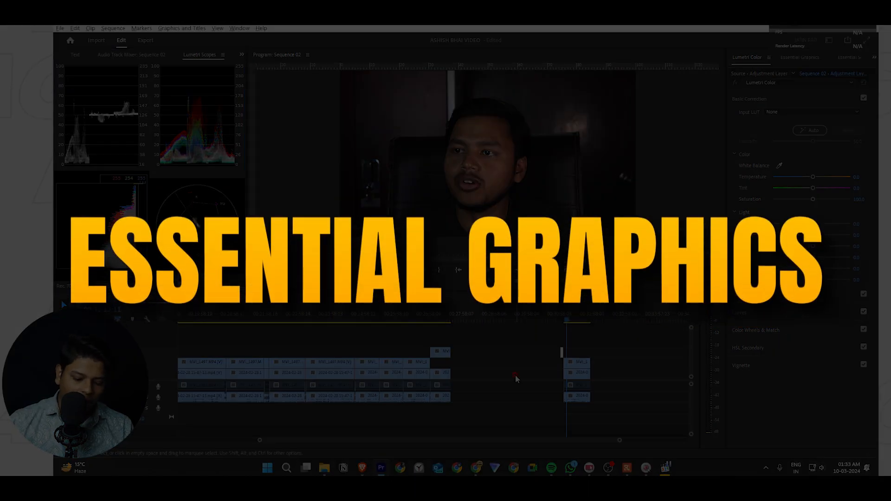
Open Essential Graphics and browse the local templates, selecting the Ali abdal texy, MAGNIFY FREAK GRADIENT and JR TITTELS V1 entries
{"action": "left_click", "coordinate": [515, 374]}
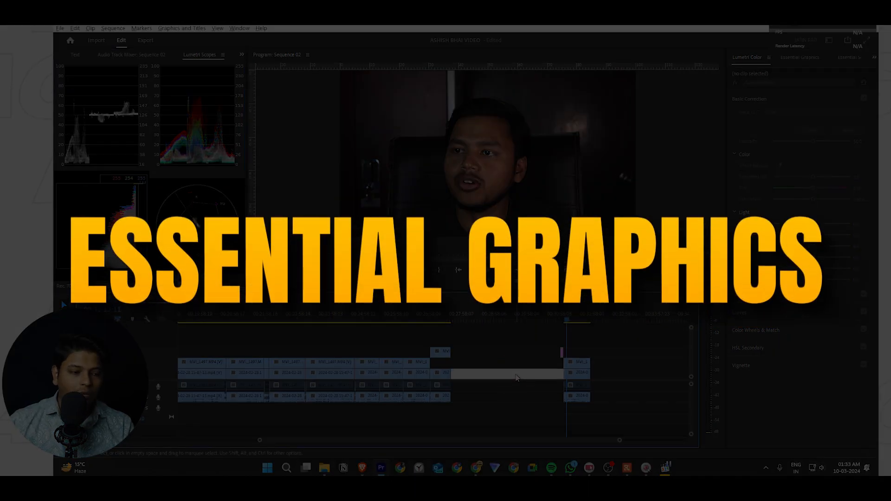
{"action": "key", "text": "F7"}
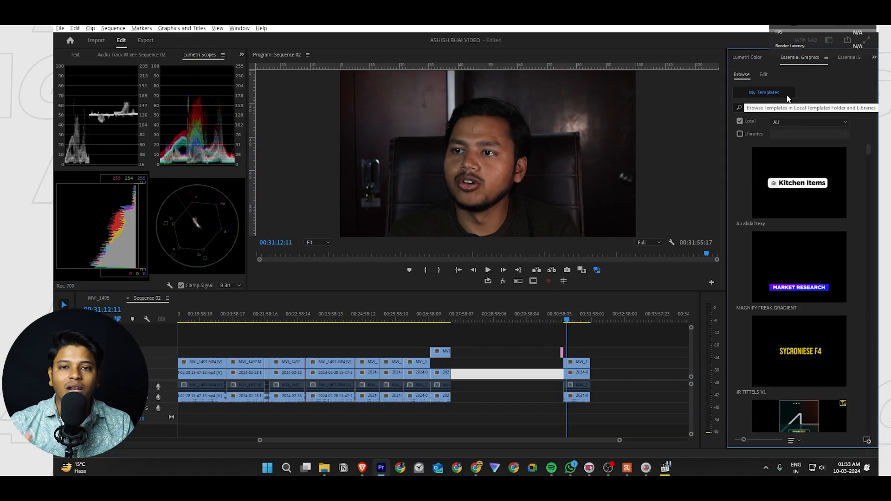
{"action": "scroll", "coordinate": [805, 187], "scroll_direction": "down", "scroll_amount": 5}
{"action": "scroll", "coordinate": [806, 187], "scroll_direction": "up", "scroll_amount": 5}
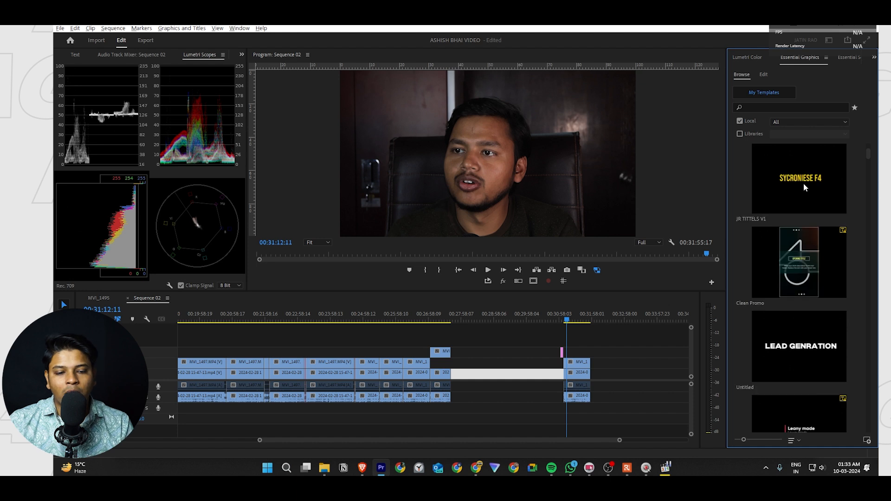
{"action": "left_click", "coordinate": [785, 200]}
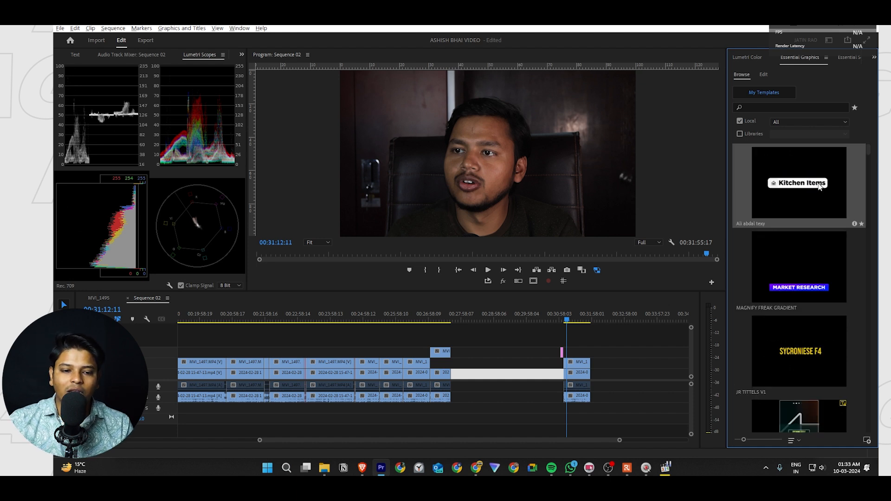
{"action": "left_click", "coordinate": [818, 281]}
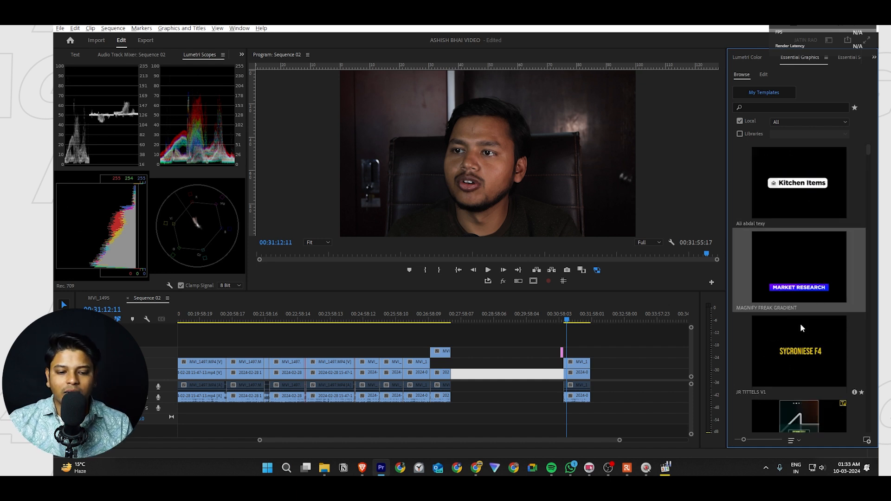
{"action": "left_click", "coordinate": [791, 342]}
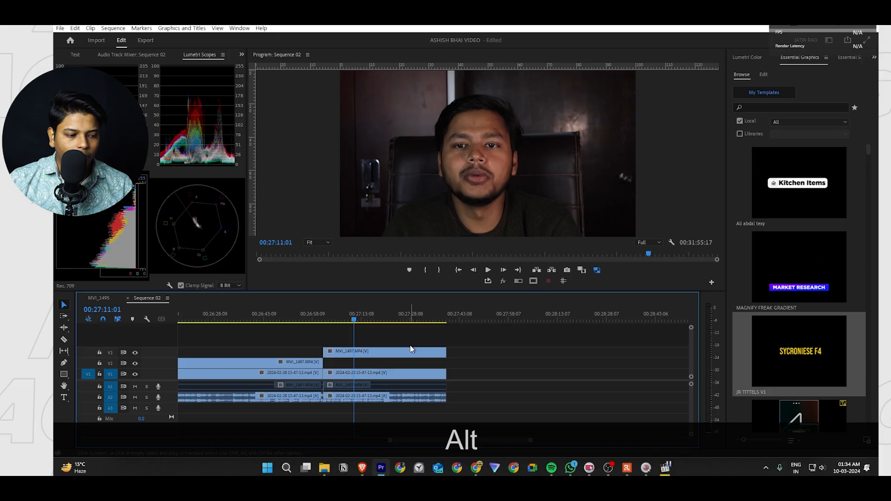
Turn off the output of track V3 and turn it back on
{"action": "scroll", "coordinate": [462, 333], "scroll_direction": "up", "scroll_amount": 4, "text": "alt"}
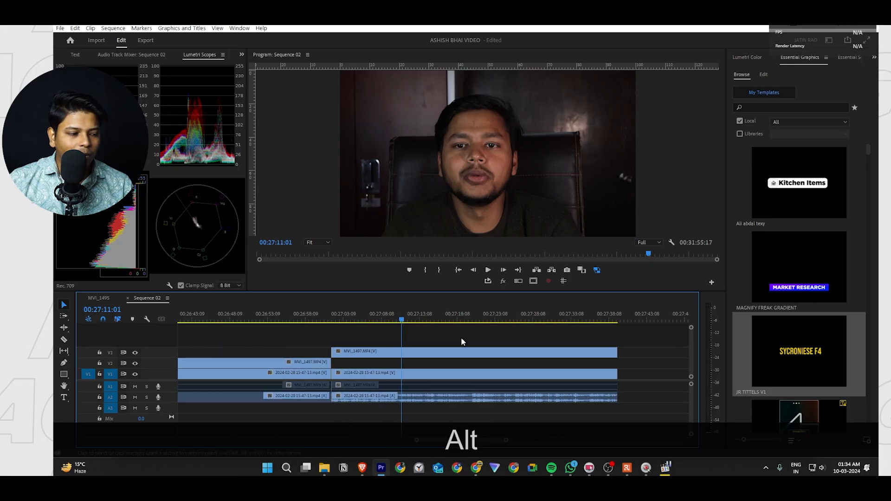
{"action": "left_click", "coordinate": [135, 353]}
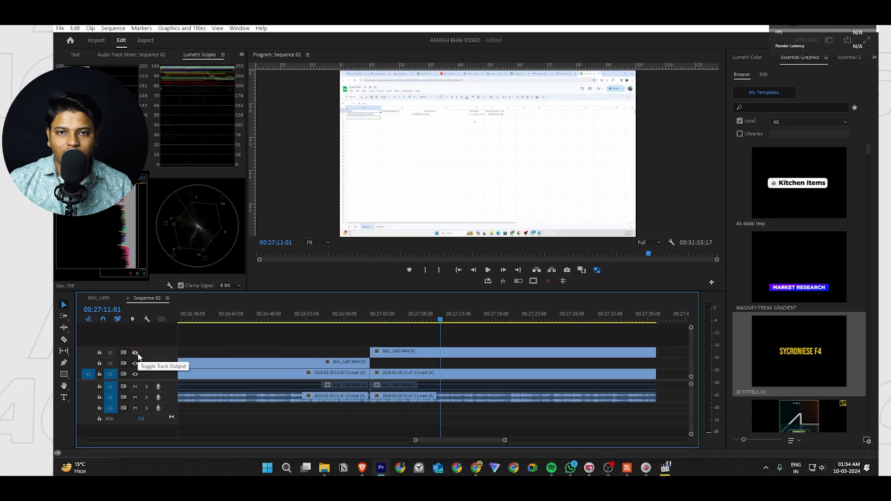
{"action": "left_click", "coordinate": [135, 353]}
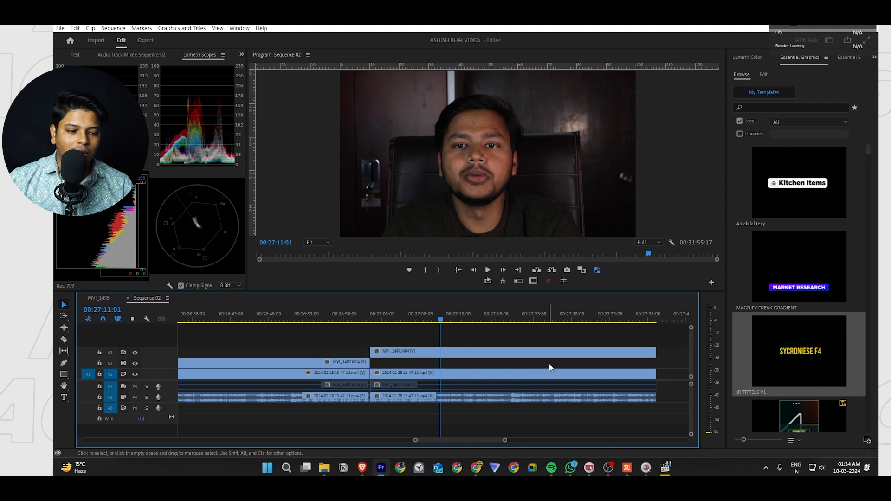
Disable the MVI_1497 clip on V3 together with its linked audio, and reverse this with the same Enable command
{"action": "left_click", "coordinate": [482, 356]}
{"action": "right_click", "coordinate": [482, 355]}
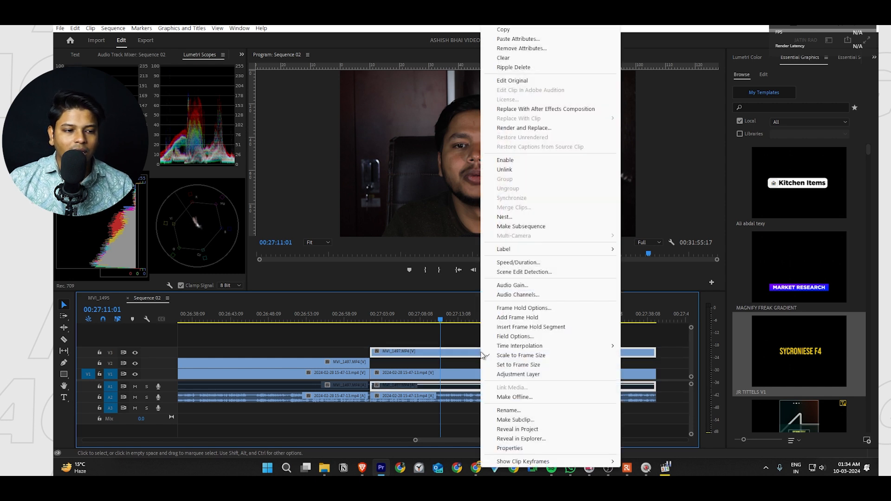
{"action": "left_click", "coordinate": [534, 162]}
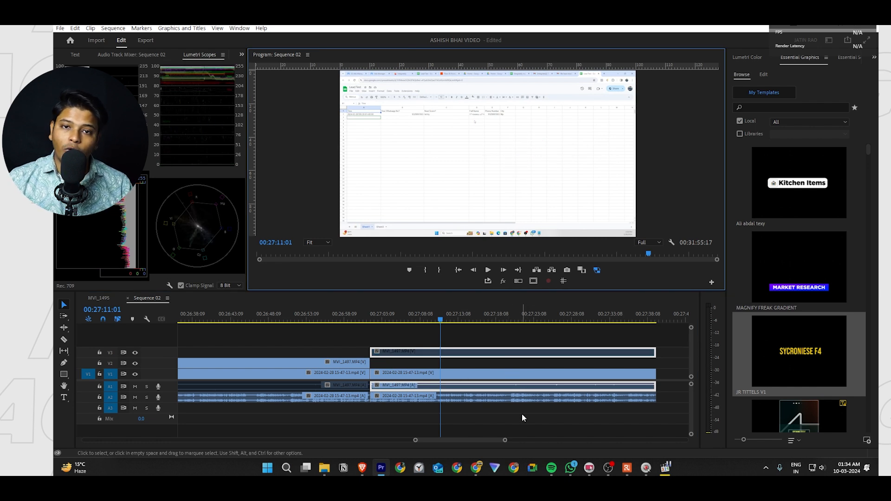
{"action": "right_click", "coordinate": [513, 353]}
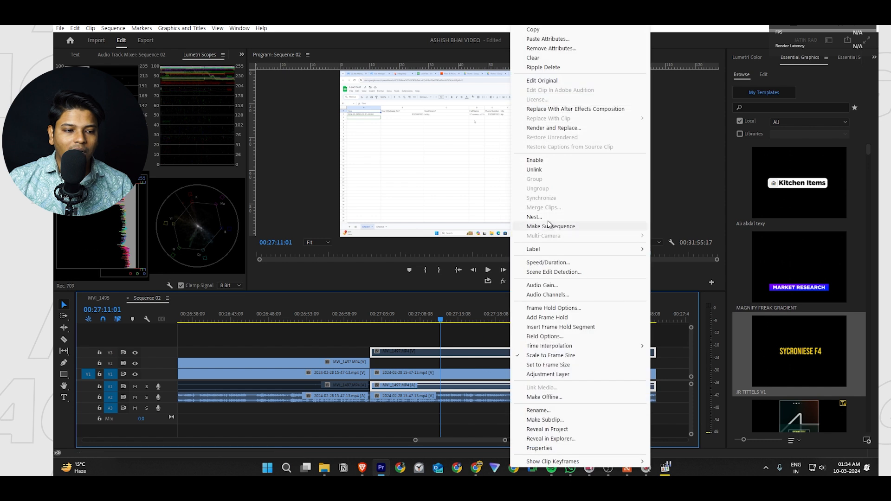
{"action": "left_click", "coordinate": [564, 161]}
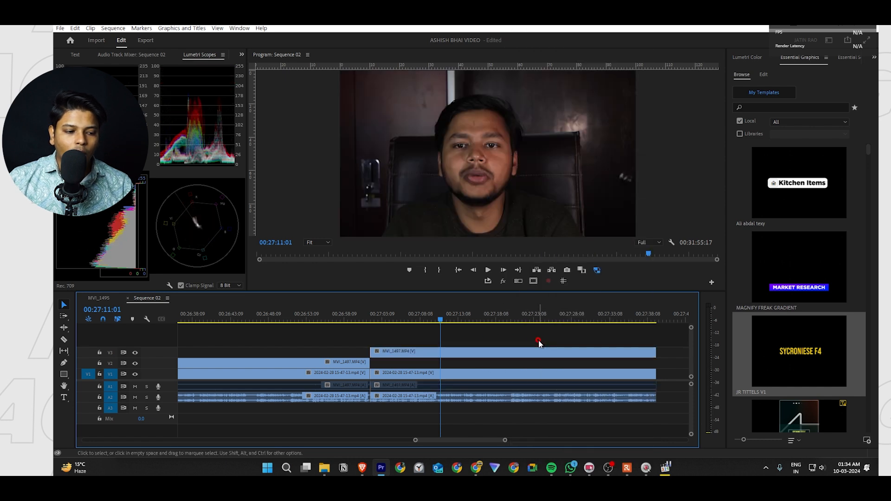
Select only the video part of the MVI_1497 clip on V3 and toggle Enable with its shortcut, leaving the clip disabled
{"action": "left_click", "coordinate": [501, 356], "text": "alt"}
{"action": "left_click", "coordinate": [482, 346]}
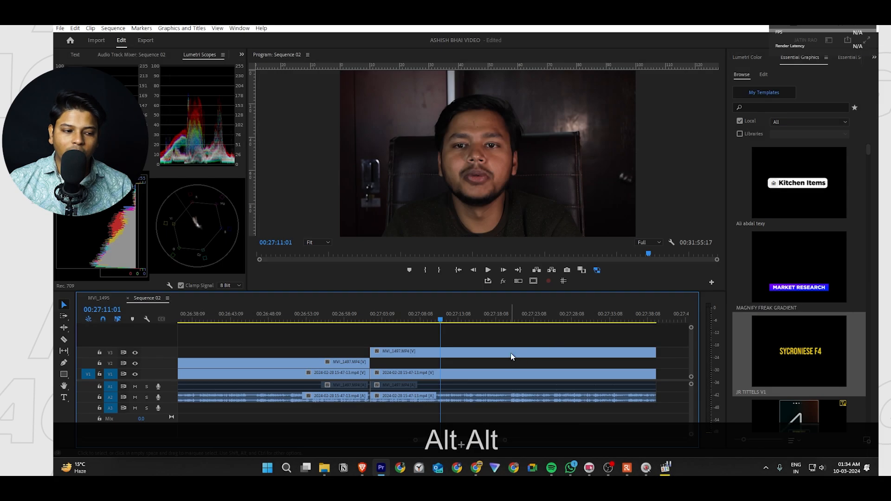
{"action": "left_click", "coordinate": [511, 356], "text": "alt"}
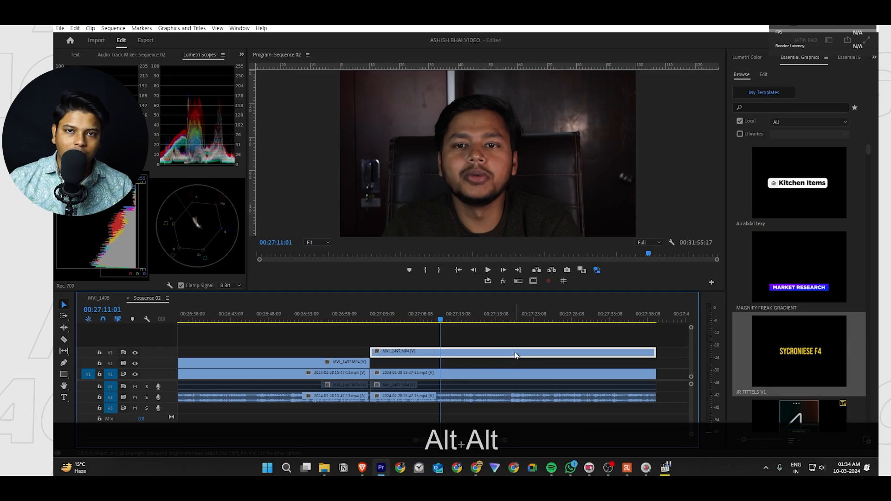
{"action": "key", "text": "ctrl"}
{"action": "key", "text": "ctrl+F1"}
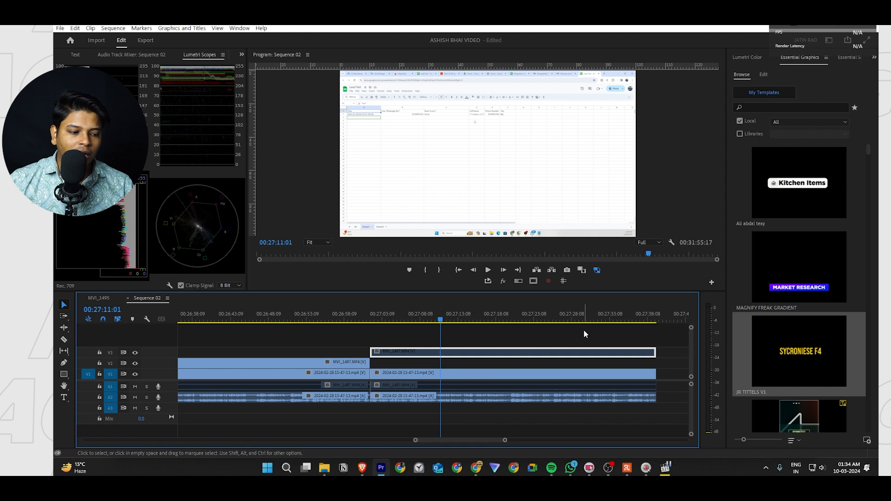
{"action": "key", "text": "ctrl+F1"}
{"action": "key", "text": "ctrl+F1"}
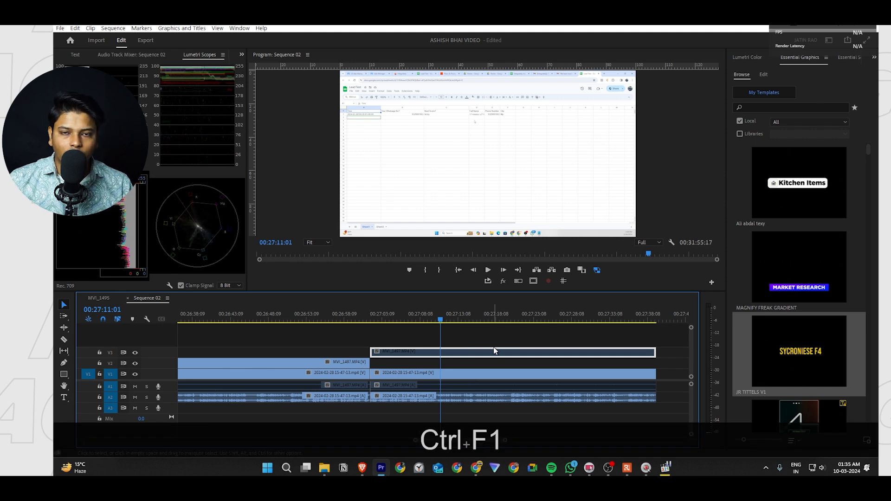
Select the disabled MVI_1497 clip on V3 with its linked audio and enable both parts
{"action": "left_click", "coordinate": [481, 373]}
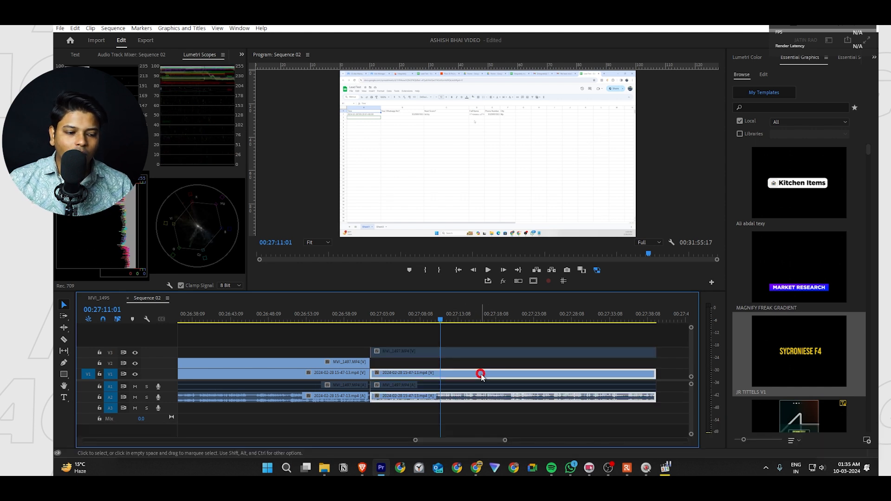
{"action": "left_click", "coordinate": [494, 352]}
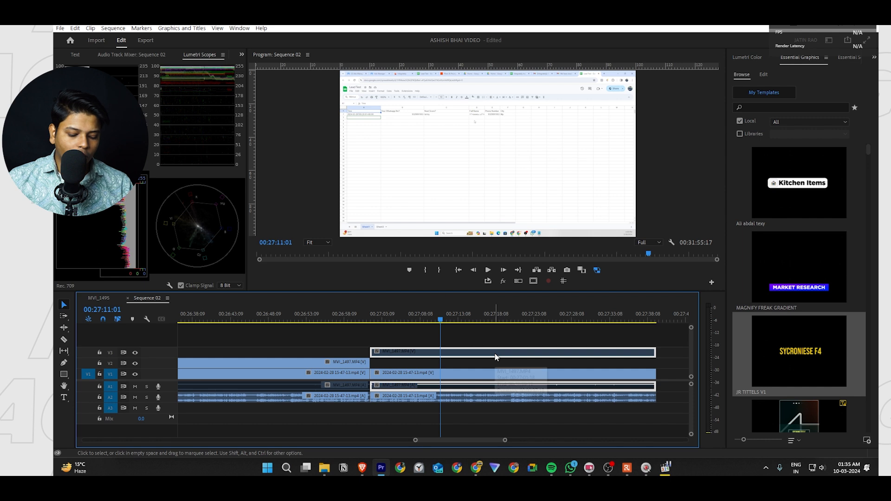
{"action": "key", "text": "ctrl"}
{"action": "key", "text": "ctrl+F1"}
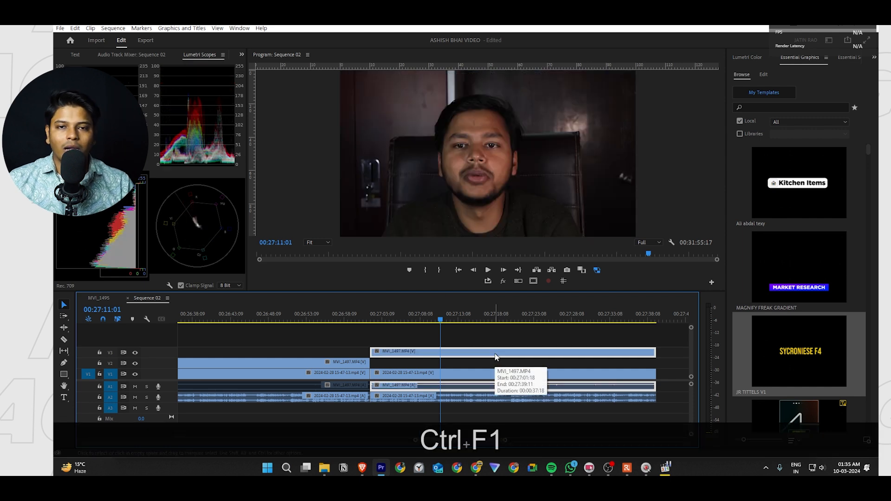
Look up the shortcut assigned to the clip Enable command in the Keyboard Shortcuts settings
{"action": "key", "text": "ctrl+alt+k"}
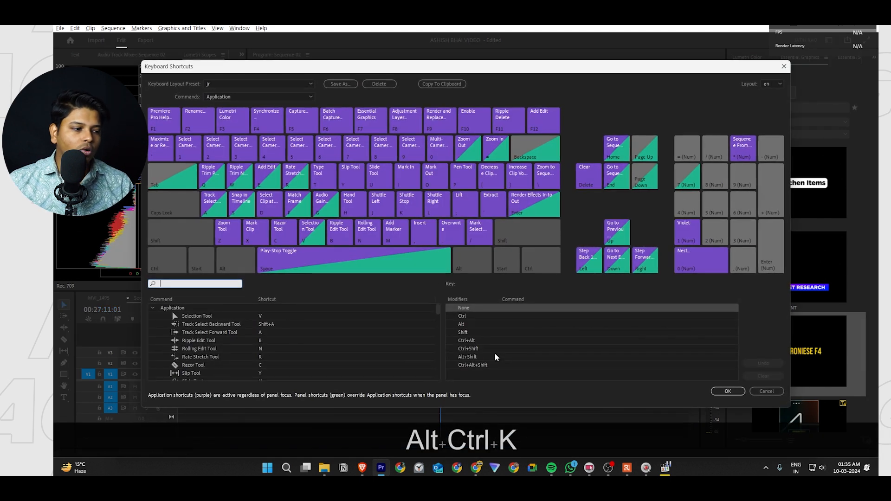
{"action": "left_click", "coordinate": [183, 283]}
{"action": "type", "text": "ENABL"}
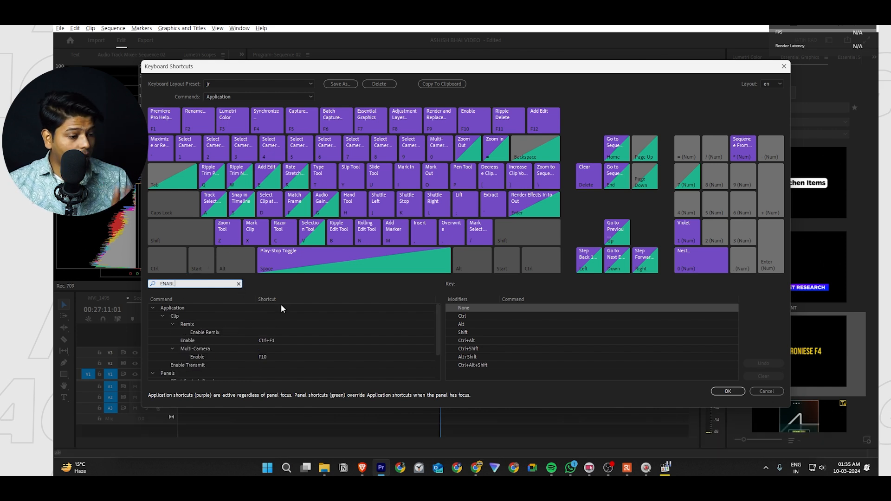
{"action": "left_click", "coordinate": [282, 341]}
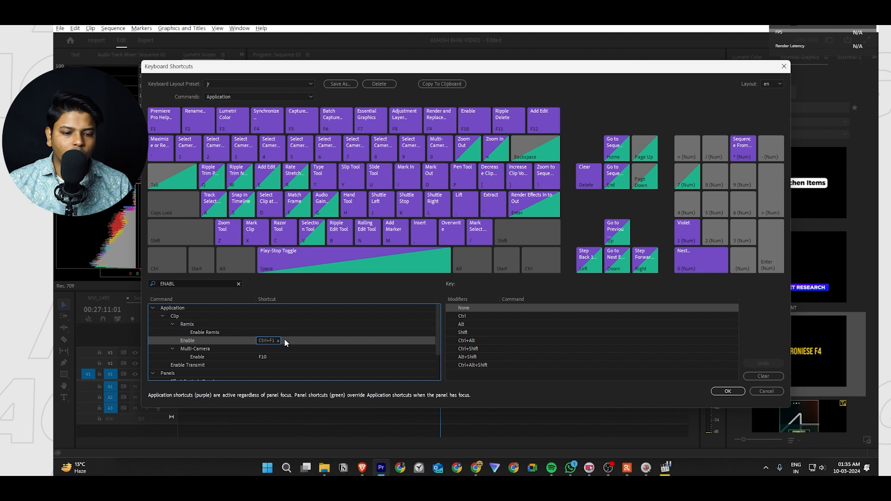
{"action": "left_click", "coordinate": [729, 392]}
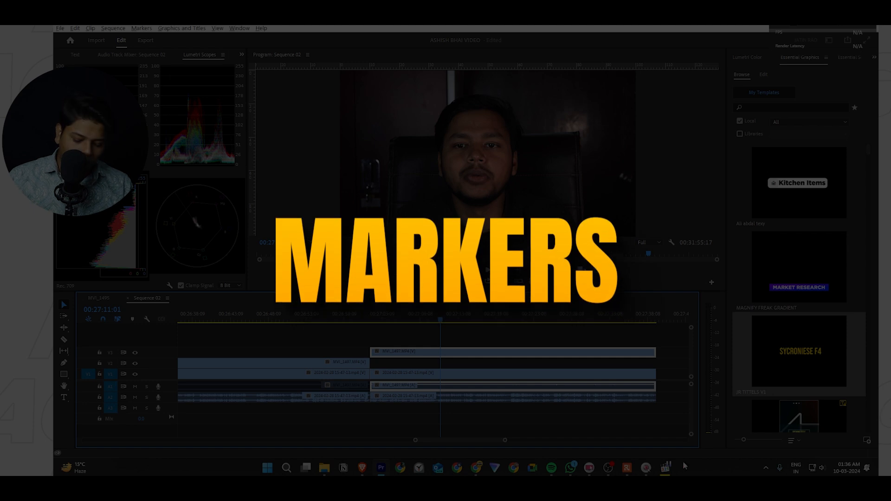
Add a marker to the selected MVI_1497 clip at 00:27:11:01 and try the name ADSAD and comment ADA in its settings without applying them
{"action": "key", "text": "m"}
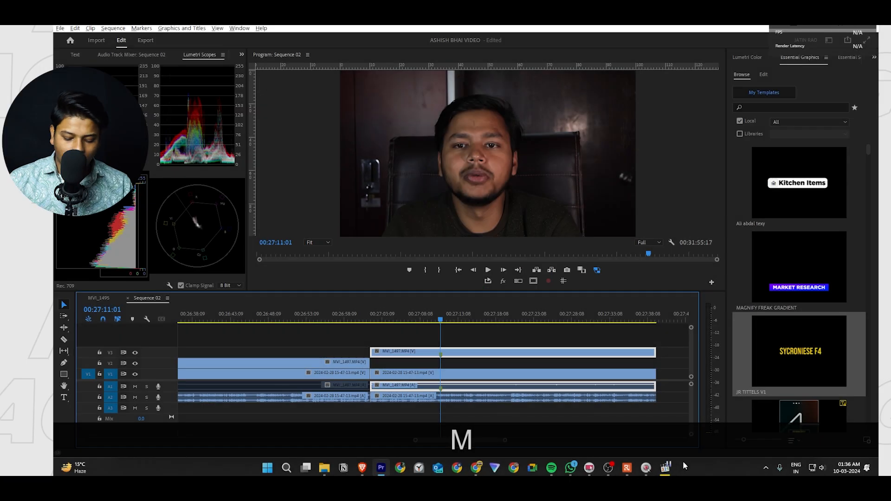
{"action": "key", "text": "m"}
{"action": "key", "text": "BackSpace"}
{"action": "type", "text": "ADSAD"}
{"action": "key", "text": "Tab"}
{"action": "type", "text": "ADA"}
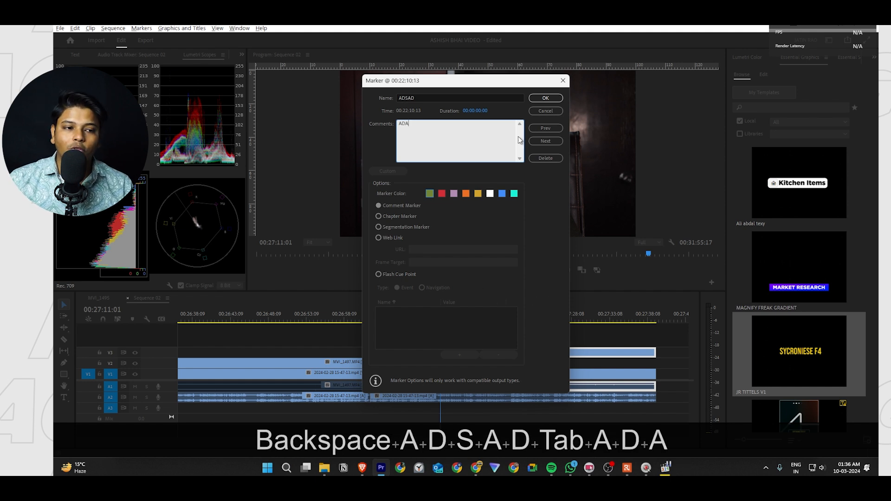
{"action": "left_click", "coordinate": [565, 84]}
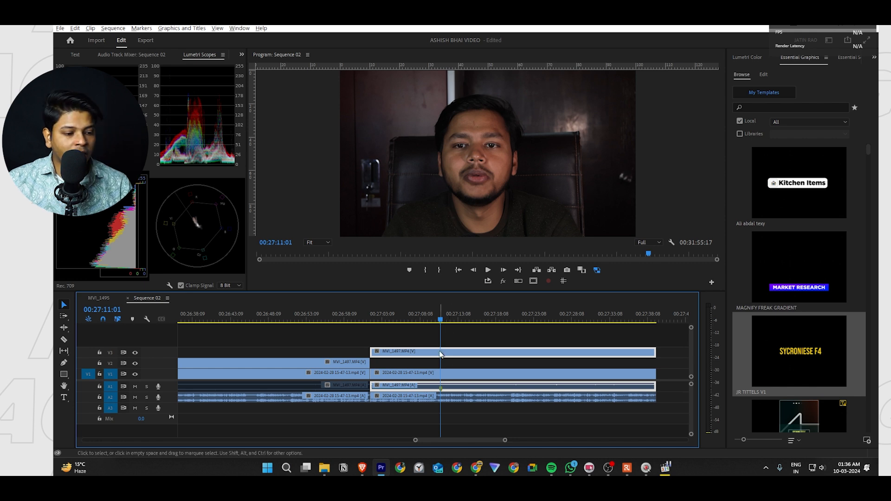
Mark an In point at 00:26:52:00 and an Out point in Sequence 02, and replace the Out point with one at 00:27:12:15
{"action": "left_click", "coordinate": [375, 320]}
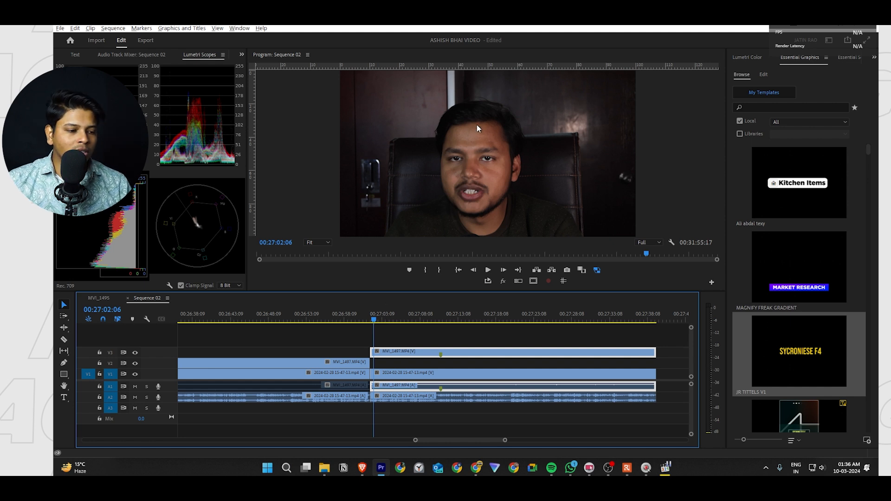
{"action": "left_click", "coordinate": [295, 319]}
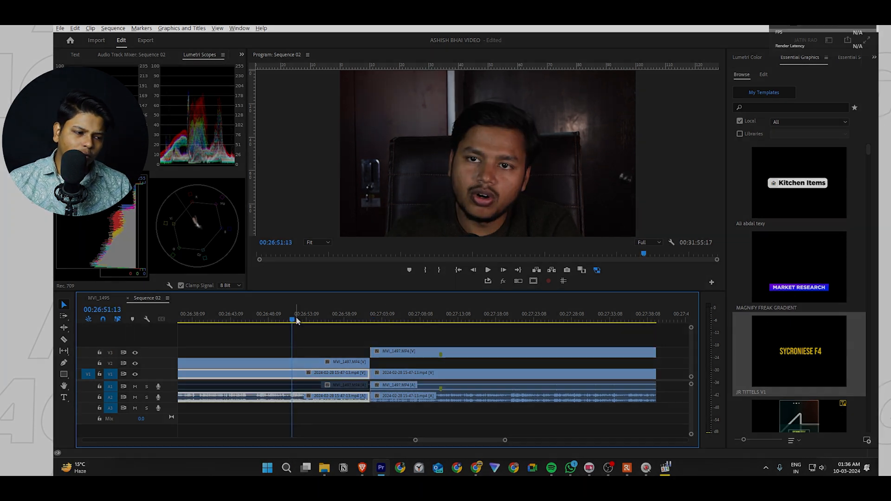
{"action": "key", "text": "i"}
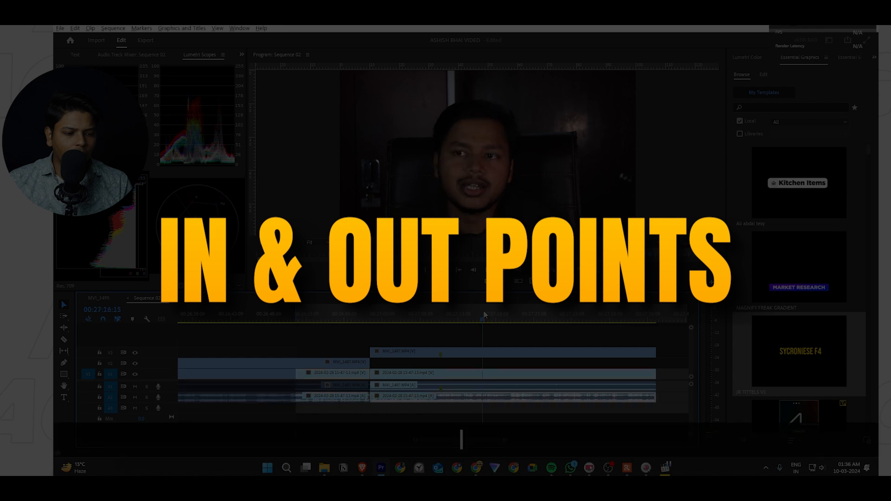
{"action": "left_click", "coordinate": [483, 314]}
{"action": "key", "text": "o"}
{"action": "left_click", "coordinate": [297, 305]}
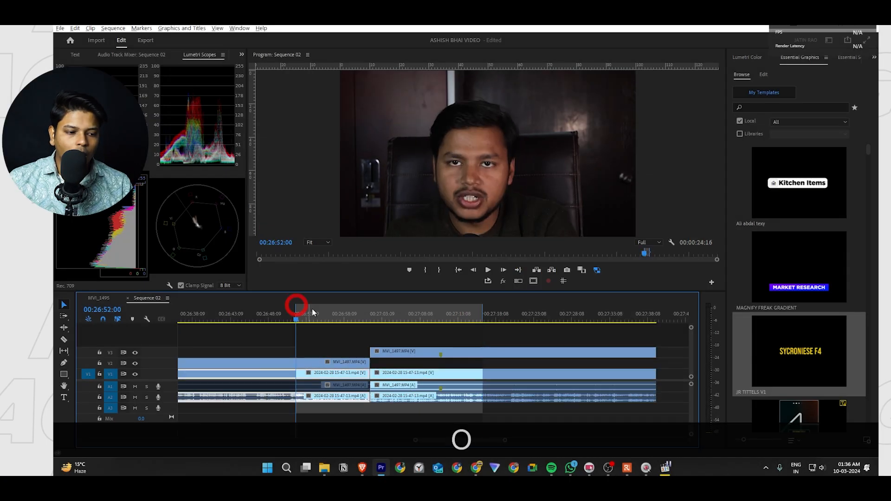
{"action": "left_click", "coordinate": [481, 315]}
{"action": "left_click", "coordinate": [453, 304]}
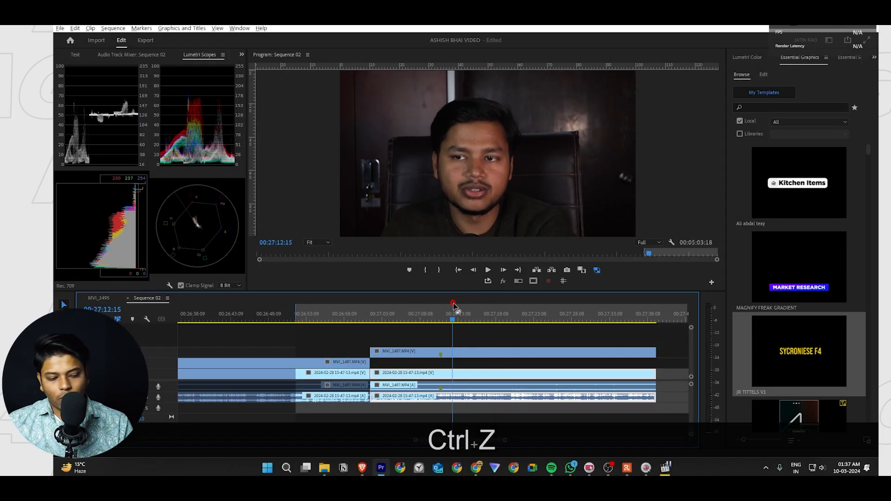
{"action": "key", "text": "o"}
{"action": "left_click", "coordinate": [389, 316]}
{"action": "left_click", "coordinate": [361, 315]}
Render the marked range with Render In to Out, stop the playback, and undo the In and Out points
{"action": "left_click", "coordinate": [114, 28]}
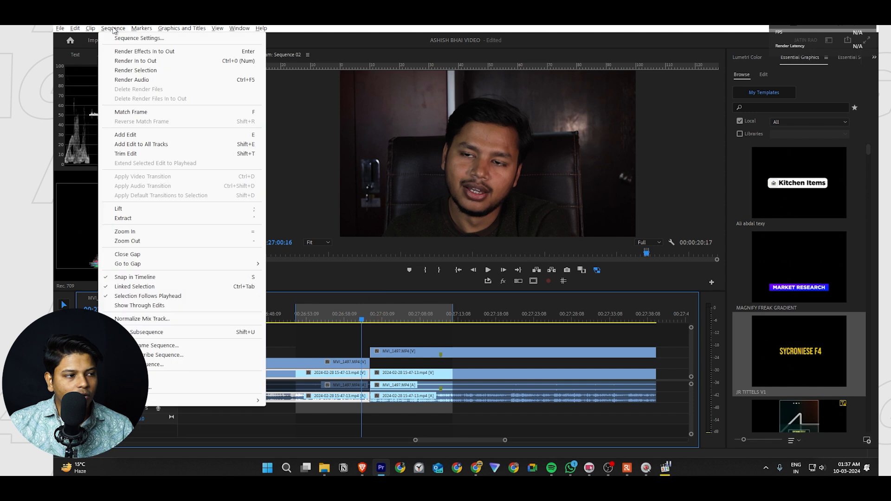
{"action": "left_click", "coordinate": [135, 61]}
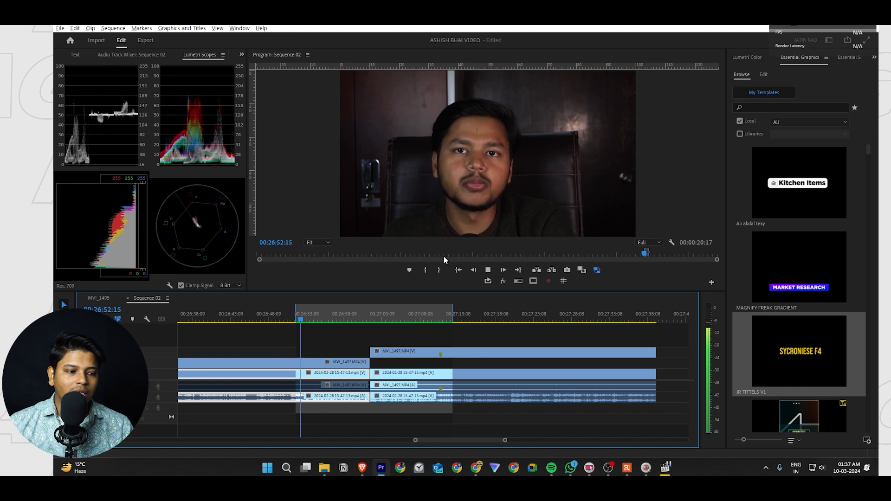
{"action": "key", "text": "space"}
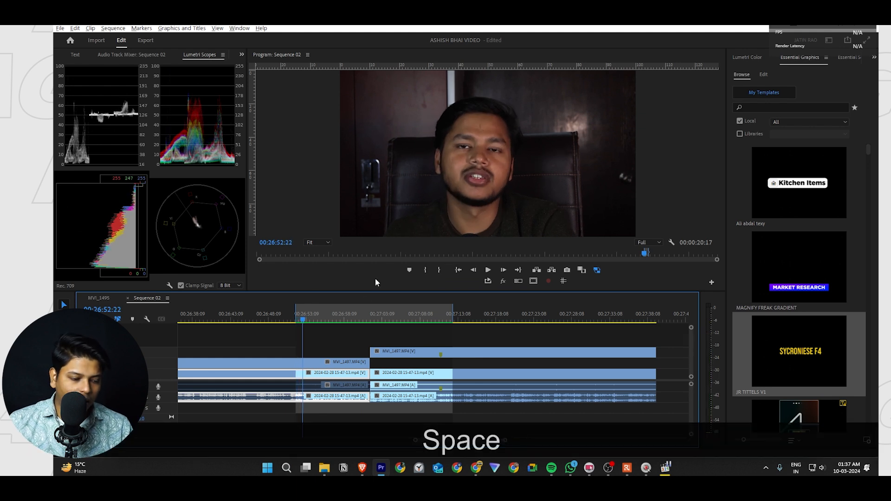
{"action": "key", "text": "ctrl+z"}
{"action": "key", "text": "ctrl+z"}
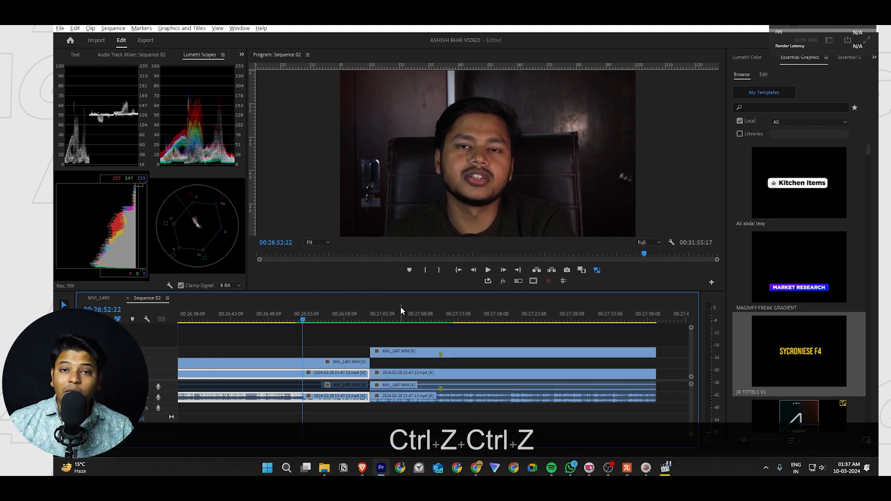
Mark an In point at 00:26:25:02 and an Out point at 00:26:42:04, and render that range with the Render In to Out shortcut
{"action": "scroll", "coordinate": [408, 311], "scroll_direction": "down", "scroll_amount": 2, "text": "alt"}
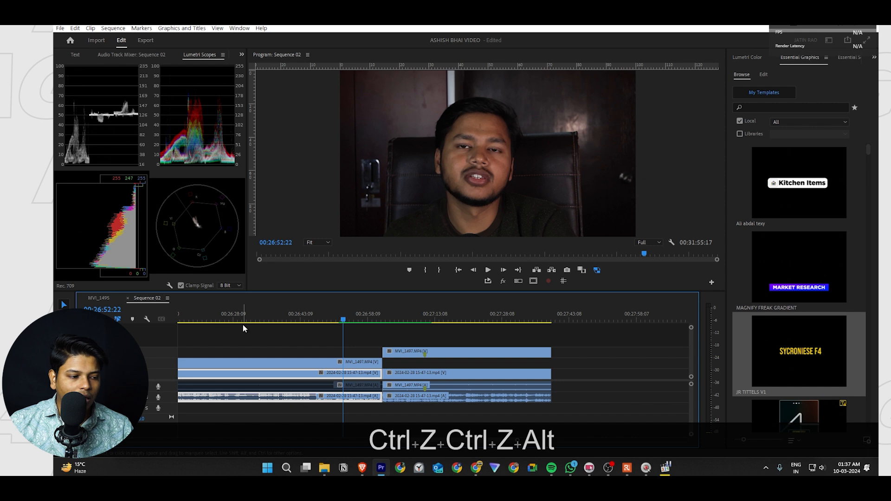
{"action": "left_click", "coordinate": [219, 318]}
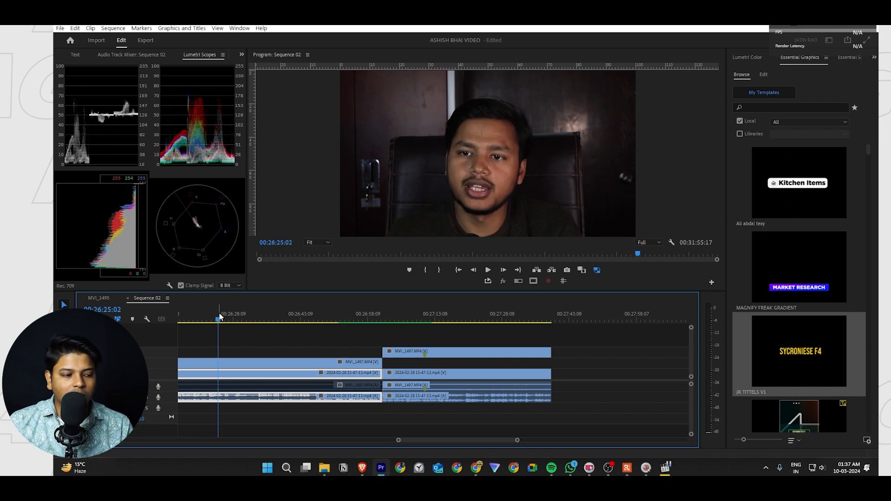
{"action": "key", "text": "i"}
{"action": "left_click", "coordinate": [296, 318]}
{"action": "key", "text": "o"}
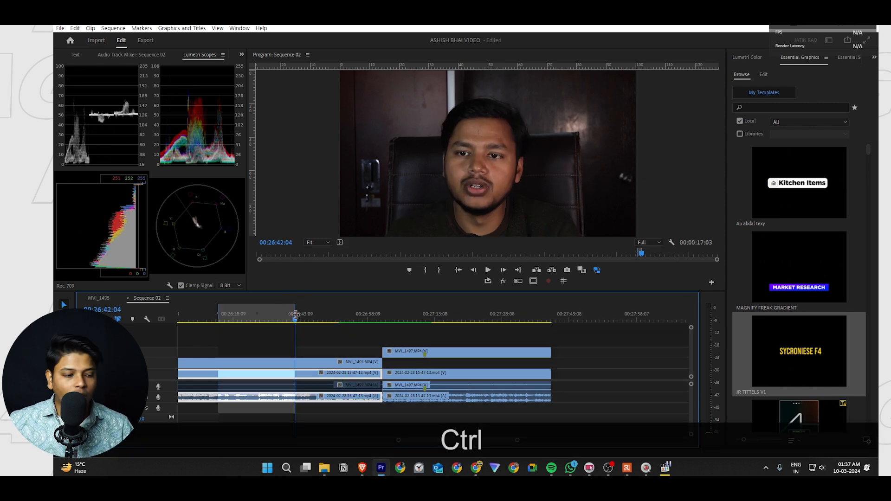
{"action": "key", "text": "ctrl+KP_0"}
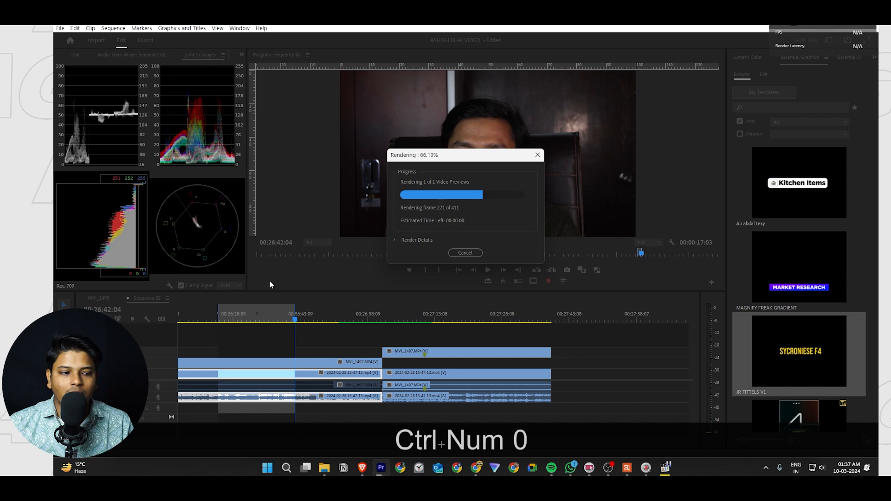
{"action": "key", "text": "space"}
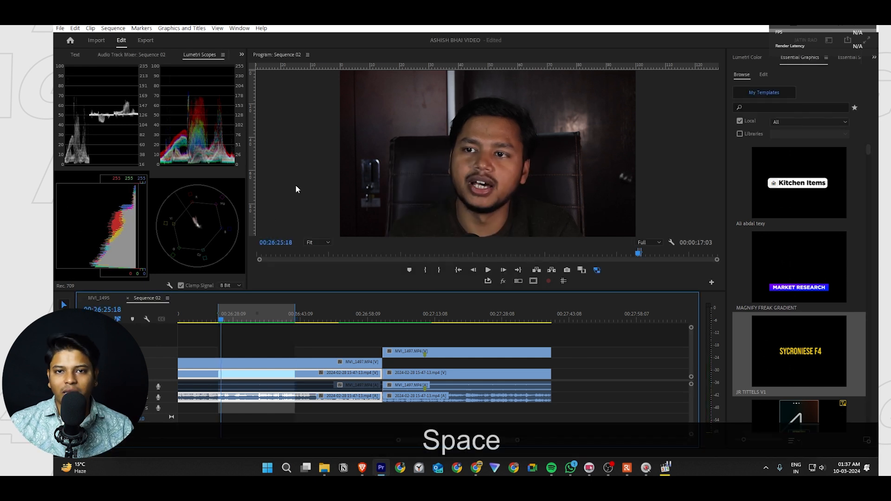
Look up the shortcut assigned to Render In to Out among the Sequence commands and in the Keyboard Shortcuts settings
{"action": "left_click", "coordinate": [113, 28]}
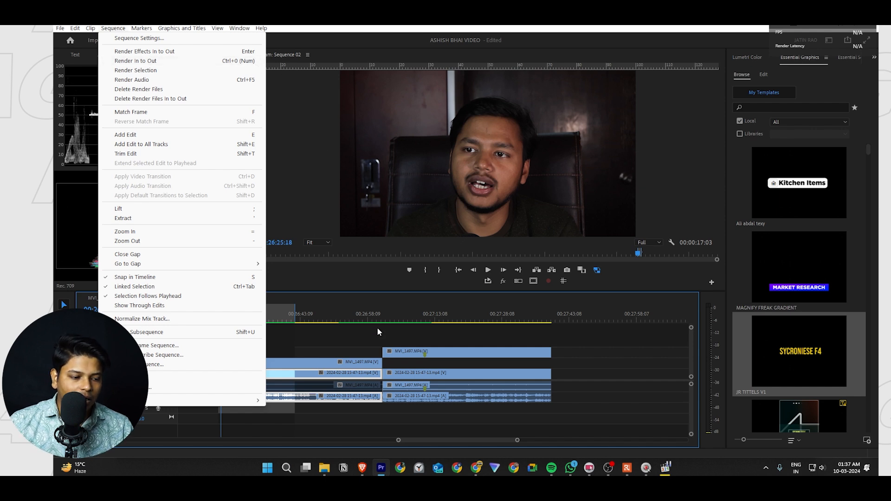
{"action": "key", "text": "ctrl+alt+k"}
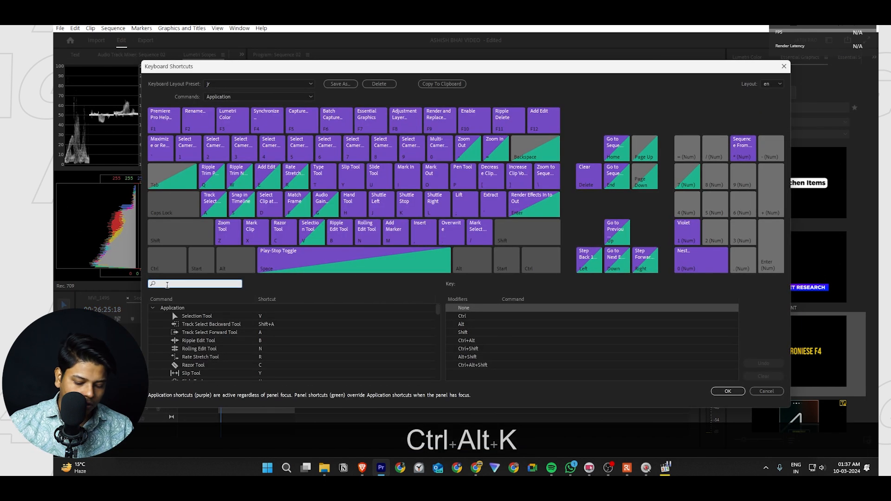
{"action": "type", "text": "RENDER"}
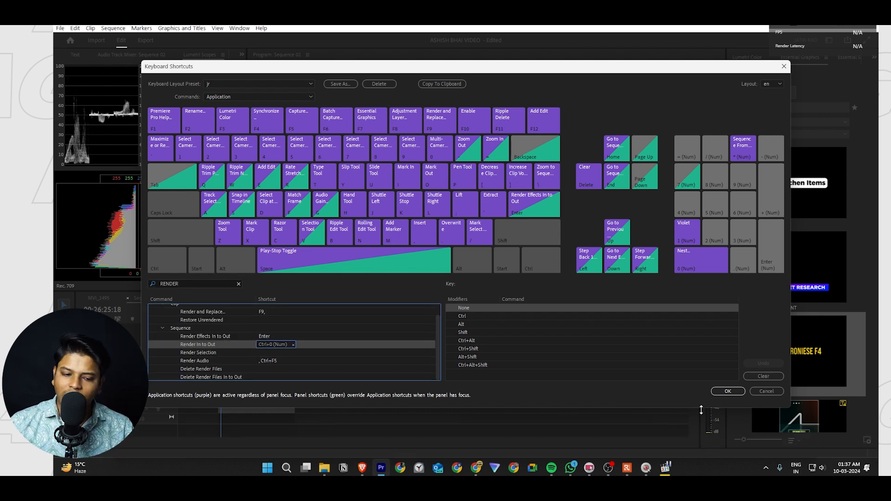
{"action": "left_click", "coordinate": [728, 391]}
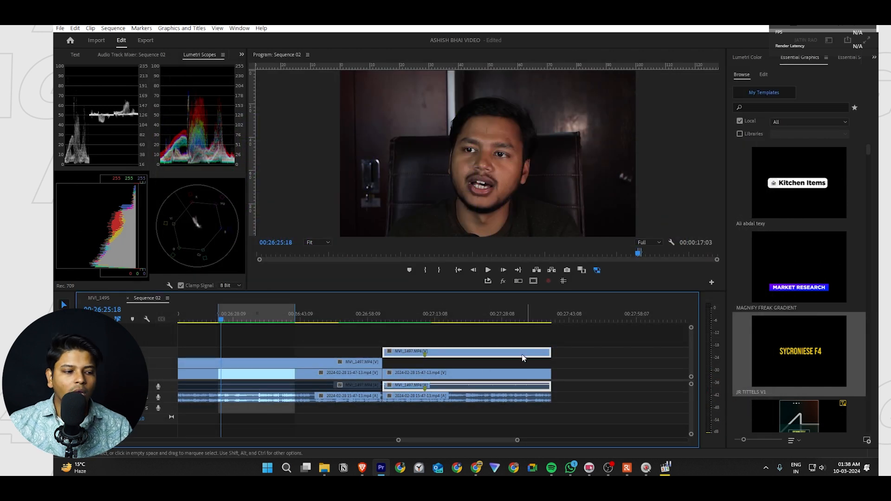
Clear the In and Out points from Sequence 02
{"action": "right_click", "coordinate": [278, 319]}
{"action": "left_click", "coordinate": [327, 197]}
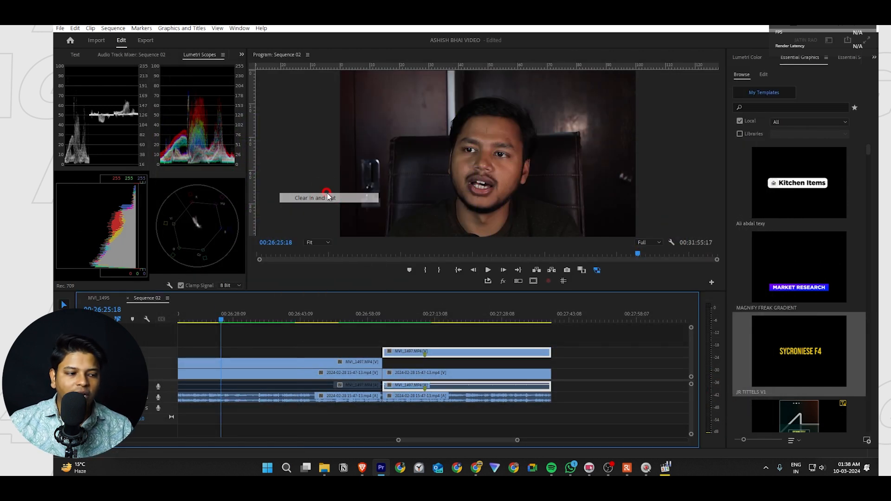
{"action": "scroll", "coordinate": [550, 427], "scroll_direction": "down", "scroll_amount": 5}
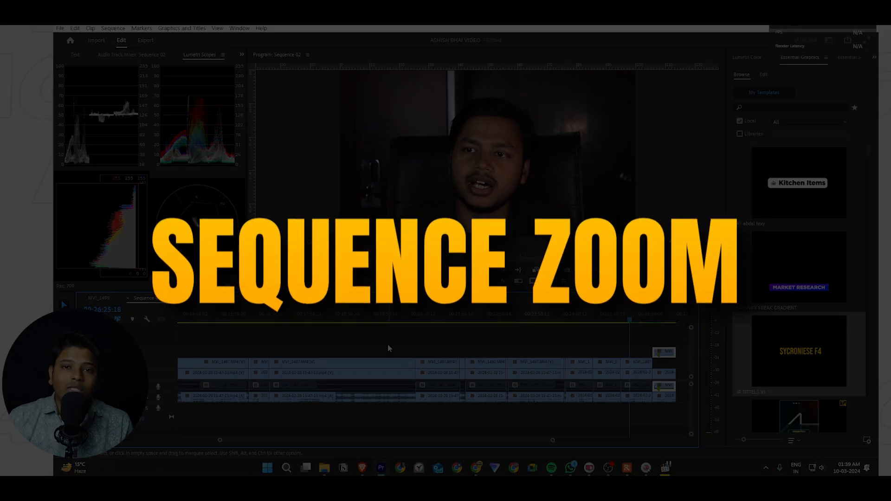
Zoom the timeline in to frame level around the playhead and back out repeatedly, ending with the whole sequence fitted in view
{"action": "key", "text": "equal"}
{"action": "key", "text": "equal"}
{"action": "key", "text": "equal"}
{"action": "key", "text": "equal"}
{"action": "key", "text": "equal"}
{"action": "key", "text": "equal"}
{"action": "key", "text": "equal"}
{"action": "key", "text": "equal"}
{"action": "key", "text": "equal"}
{"action": "key", "text": "equal"}
{"action": "key", "text": "equal"}
{"action": "key", "text": "equal"}
{"action": "key", "text": "equal"}
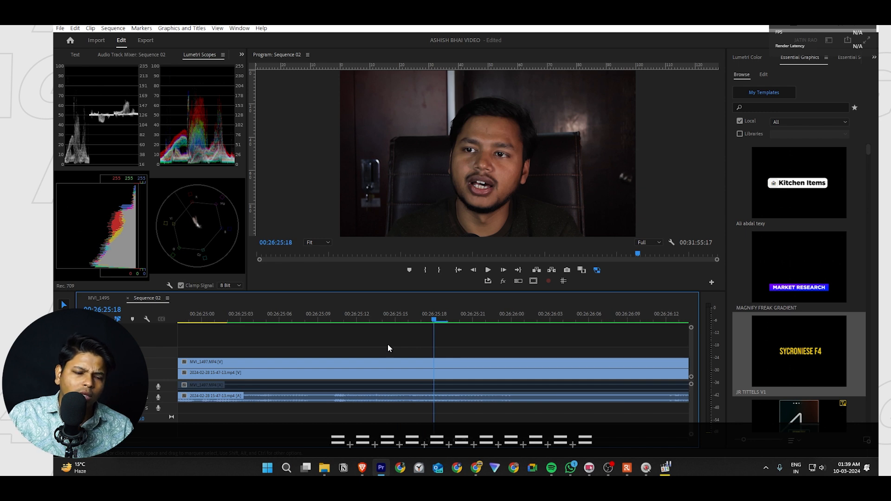
{"action": "key", "text": "minus"}
{"action": "key", "text": "minus"}
{"action": "key", "text": "minus"}
{"action": "key", "text": "equal"}
{"action": "key", "text": "equal"}
{"action": "key", "text": "equal"}
{"action": "key", "text": "minus"}
{"action": "key", "text": "minus"}
{"action": "key", "text": "minus"}
{"action": "key", "text": "minus"}
{"action": "key", "text": "minus"}
{"action": "key", "text": "minus"}
{"action": "key", "text": "minus"}
{"action": "key", "text": "minus"}
{"action": "key", "text": "minus"}
{"action": "key", "text": "minus"}
{"action": "key", "text": "minus"}
{"action": "key", "text": "minus"}
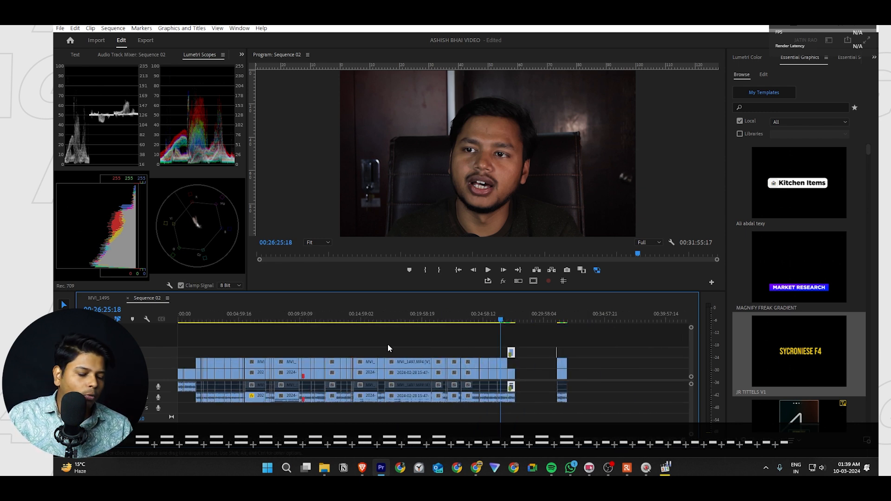
{"action": "key", "text": "equal"}
{"action": "key", "text": "equal"}
{"action": "key", "text": "equal"}
{"action": "key", "text": "equal"}
{"action": "key", "text": "equal"}
{"action": "key", "text": "equal"}
{"action": "key", "text": "equal"}
{"action": "key", "text": "equal"}
{"action": "key", "text": "equal"}
{"action": "key", "text": "equal"}
{"action": "key", "text": "equal"}
{"action": "key", "text": "equal"}
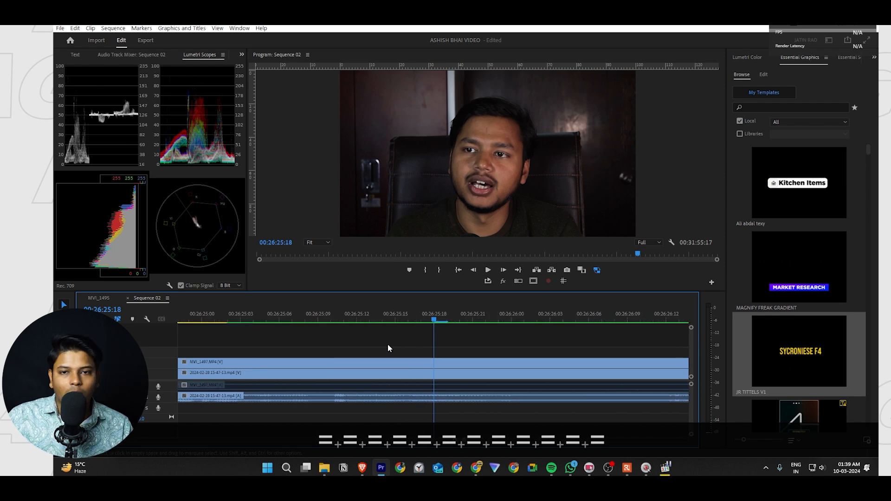
{"action": "key", "text": "backslash"}
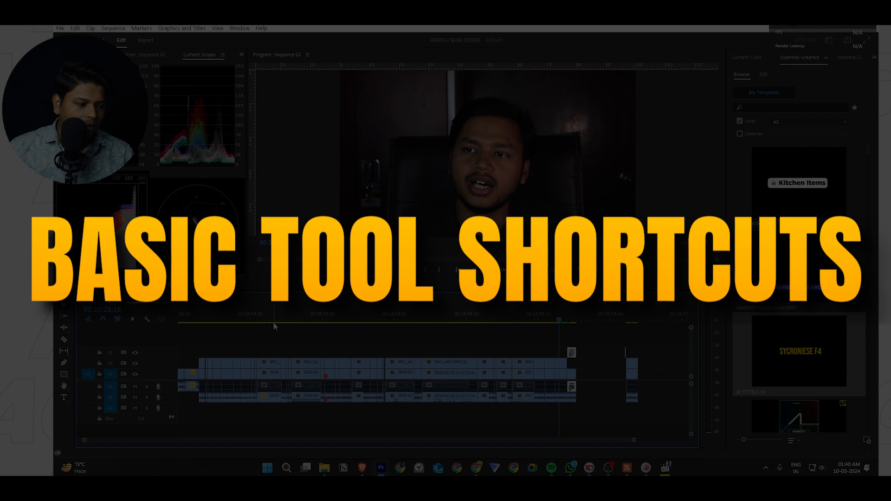
With the Selection tool, select the long MVI_1496 clip on V2 and place the playhead inside it at 00:06:20:04
{"action": "key", "text": "v"}
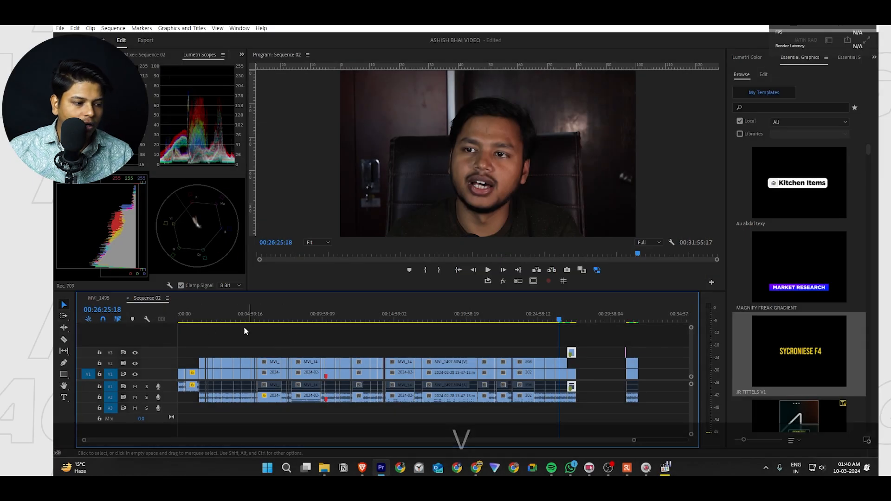
{"action": "left_click", "coordinate": [254, 317]}
{"action": "key", "text": "space"}
{"action": "scroll", "coordinate": [261, 351], "scroll_direction": "up", "scroll_amount": 5}
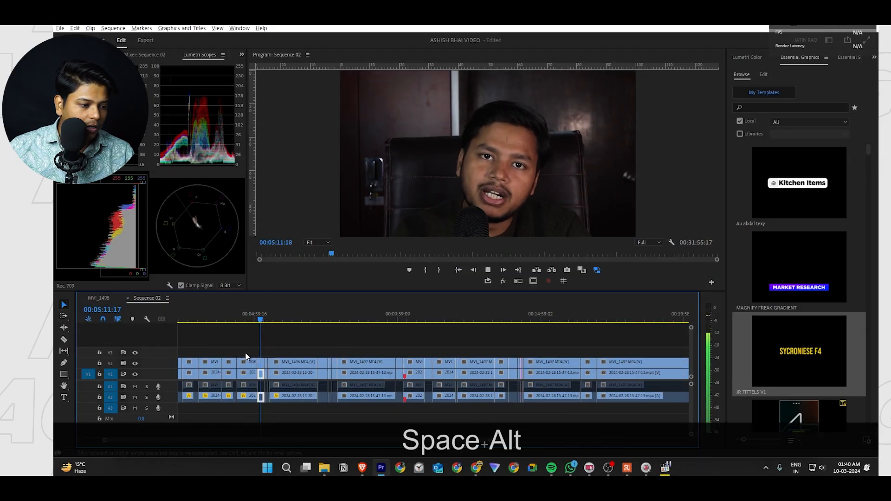
{"action": "key", "text": "space"}
{"action": "key", "text": "v"}
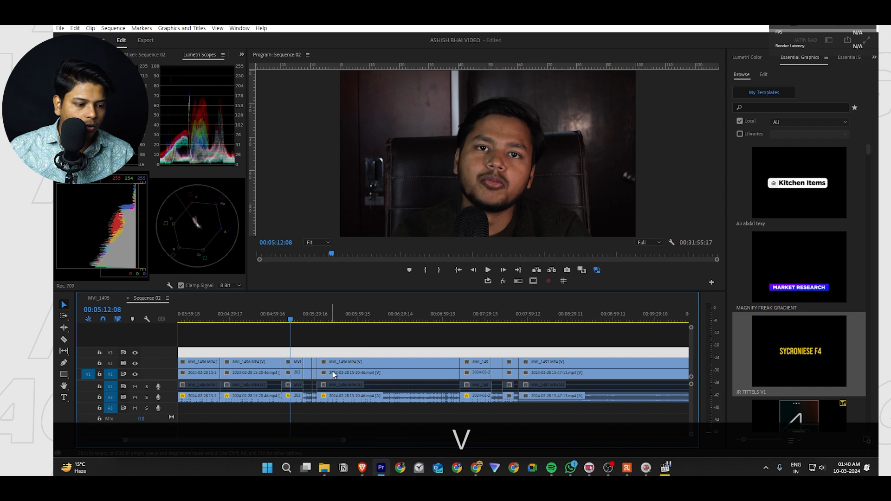
{"action": "left_click", "coordinate": [333, 363]}
{"action": "left_click", "coordinate": [386, 315]}
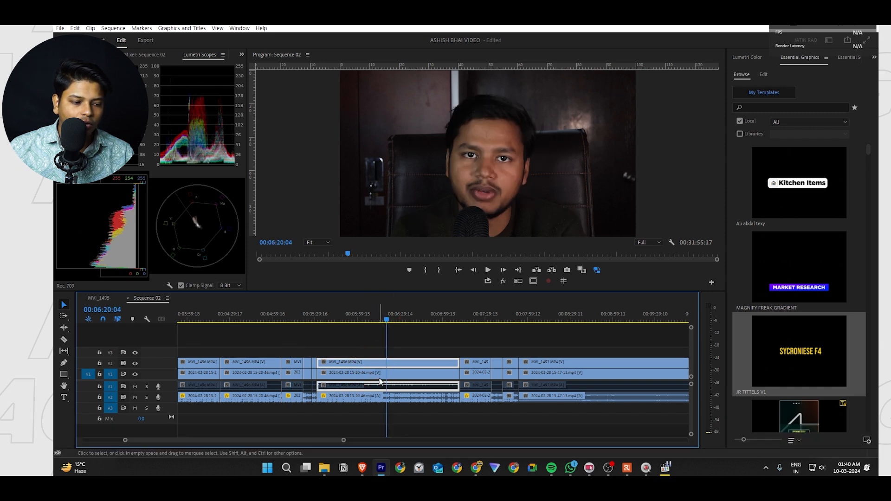
With the Track Select Forward tool, select all clips from the long MVI_1496 clip onward, try shifting them along the timeline, and undo it
{"action": "left_click", "coordinate": [380, 376]}
{"action": "key", "text": "a"}
{"action": "left_click", "coordinate": [358, 362]}
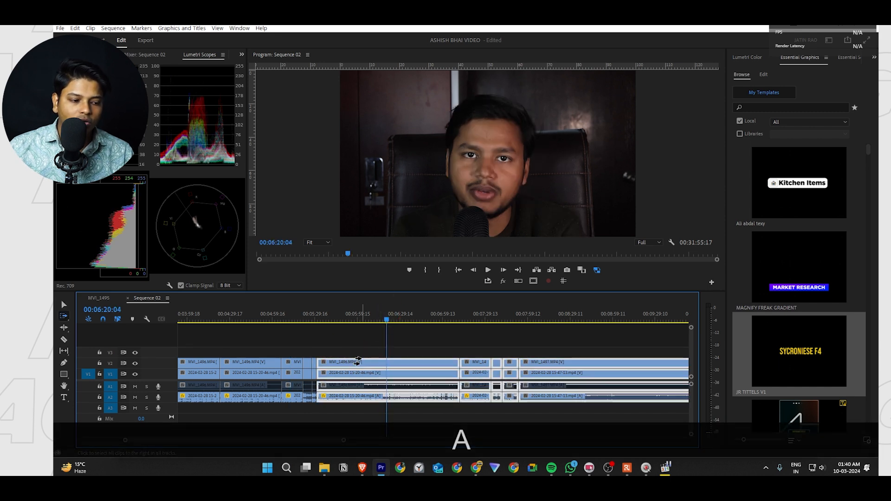
{"action": "left_click_drag", "start_coordinate": [357, 363], "coordinate": [424, 363]}
{"action": "key", "text": "ctrl+z"}
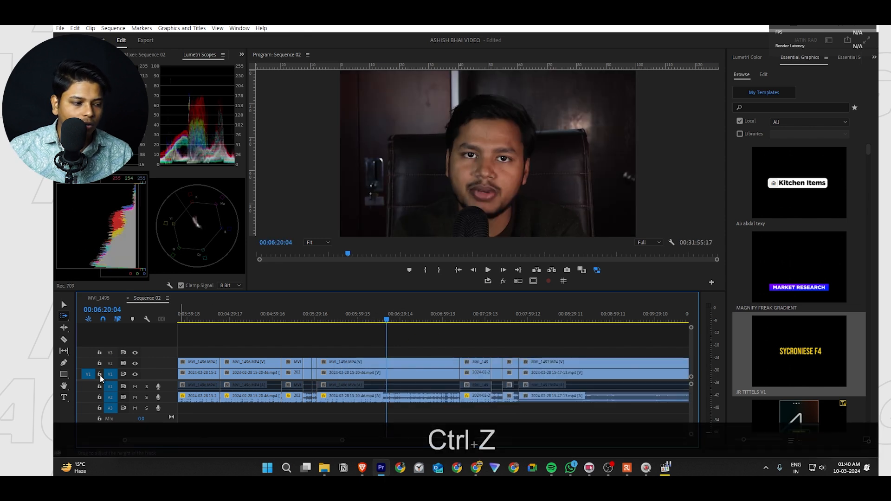
Activate the Razor tool, draw a rectangle over the face in the Program Monitor with the Rectangle tool, and undo the shape
{"action": "key", "text": "c"}
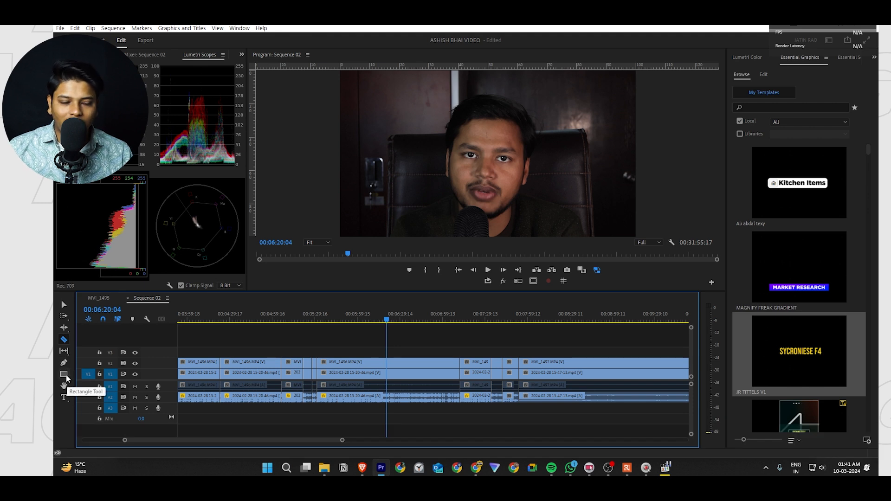
{"action": "left_click", "coordinate": [66, 377]}
{"action": "left_click_drag", "start_coordinate": [436, 104], "coordinate": [565, 189]}
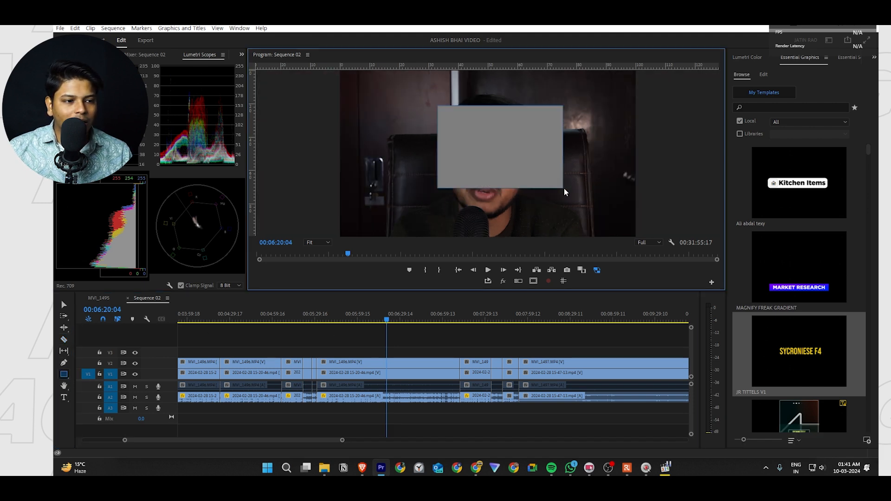
{"action": "key", "text": "ctrl+z"}
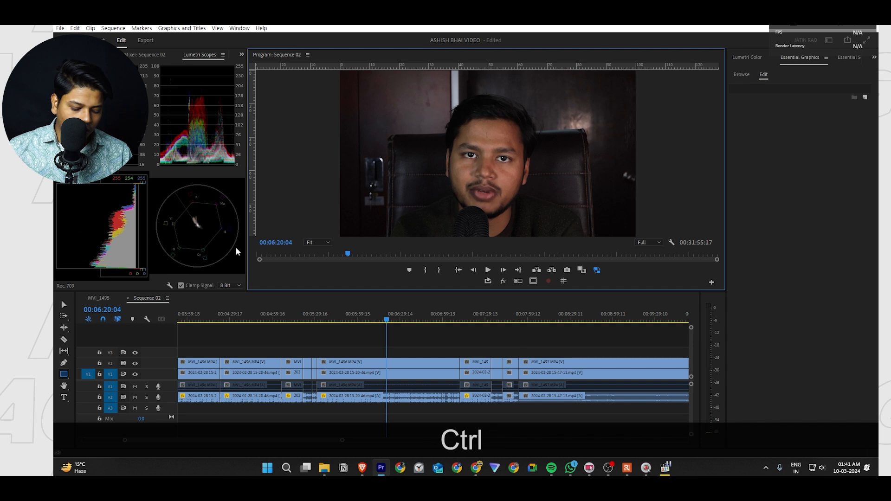
Add two default 300 by 200 rectangles to a graphic at the playhead and undo both
{"action": "key", "text": "ctrl+alt+r"}
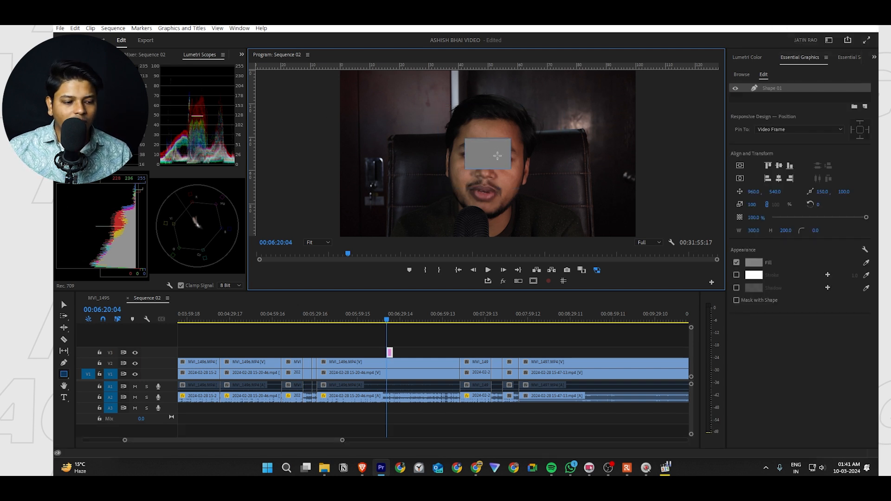
{"action": "key", "text": "ctrl+alt+e"}
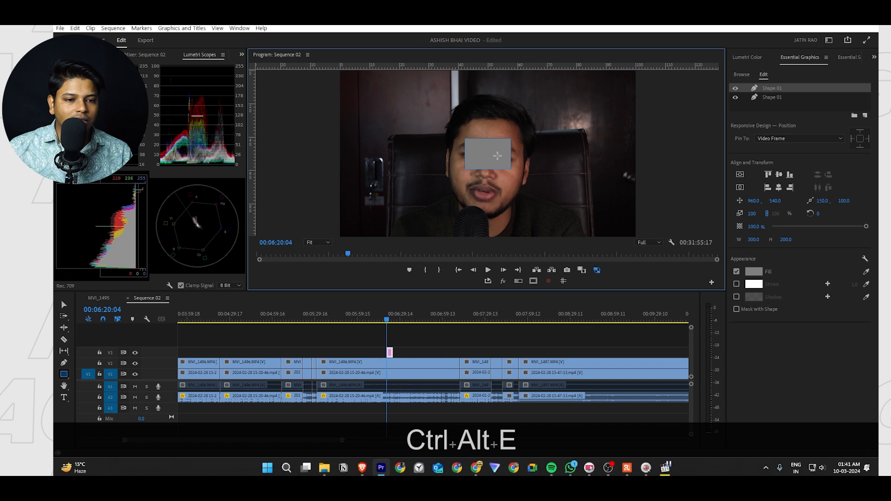
{"action": "key", "text": "ctrl+z"}
{"action": "key", "text": "ctrl+z"}
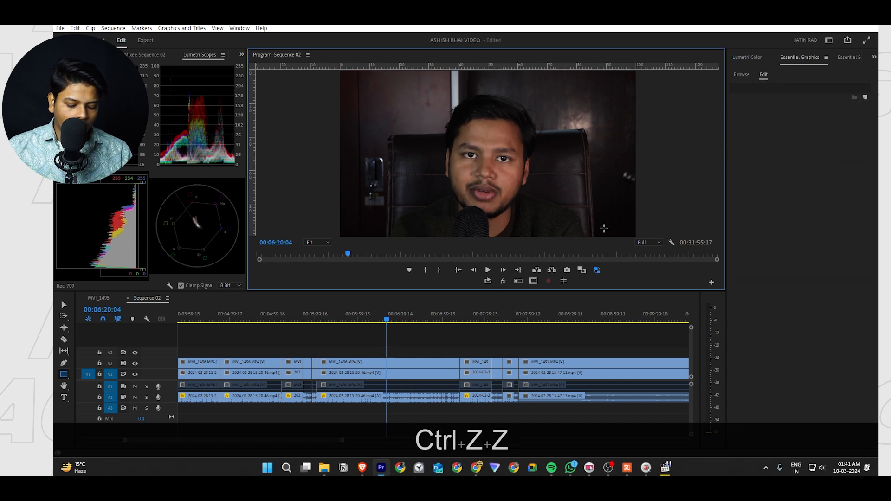
Add a default 300 by 200 ellipse graphic at the playhead on V3, and delete its clip from the timeline
{"action": "key", "text": "ctrl+alt+e"}
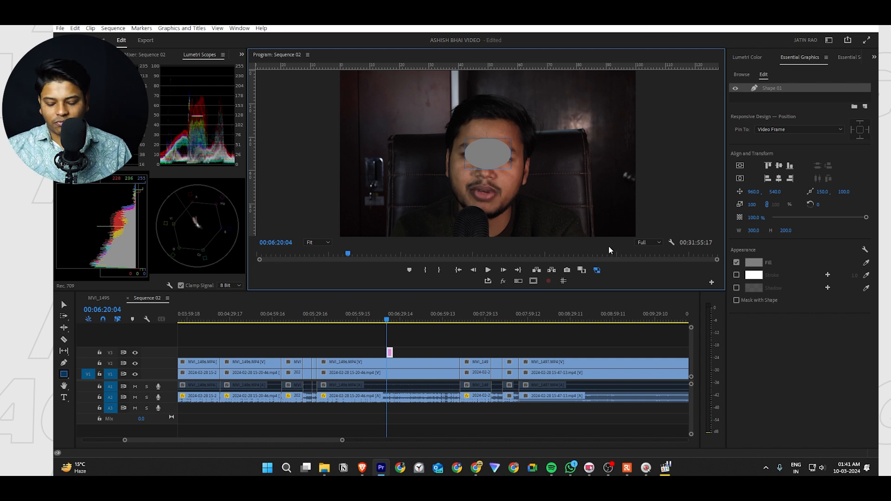
{"action": "left_click", "coordinate": [427, 345]}
{"action": "left_click", "coordinate": [385, 350]}
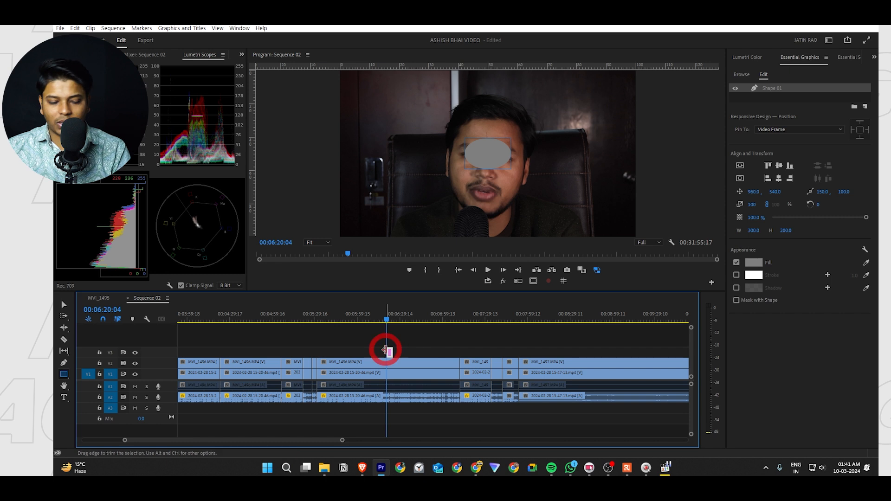
{"action": "key", "text": "Delete"}
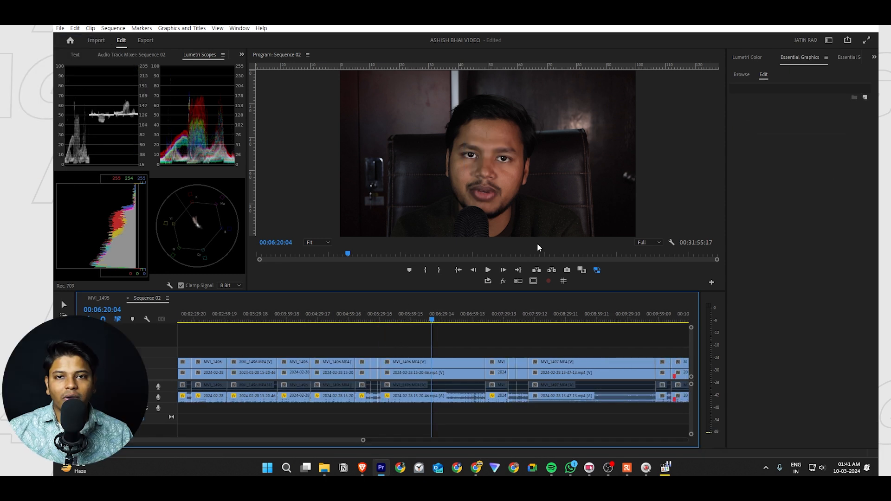
{"action": "scroll", "coordinate": [425, 348], "scroll_direction": "up", "scroll_amount": 2}
{"action": "left_click", "coordinate": [425, 367]}
{"action": "right_click", "coordinate": [448, 366]}
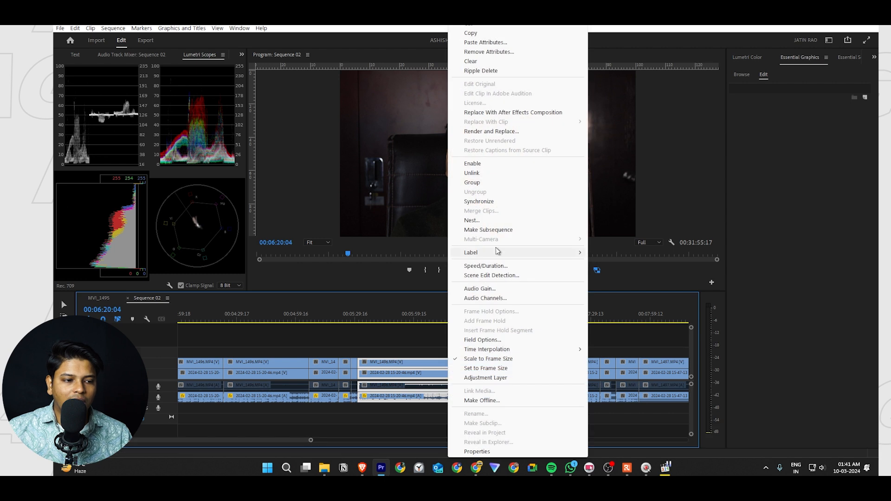
{"action": "left_click", "coordinate": [495, 220]}
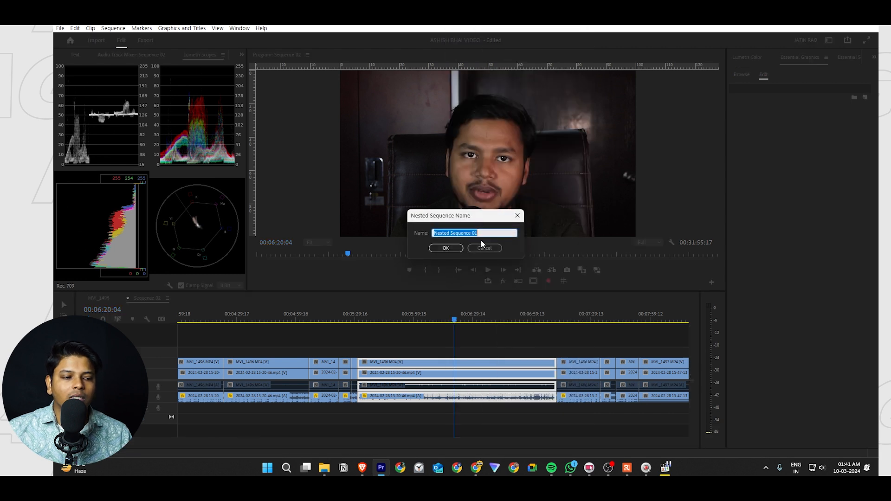
{"action": "left_click", "coordinate": [447, 251]}
{"action": "key", "text": "ctrl+z"}
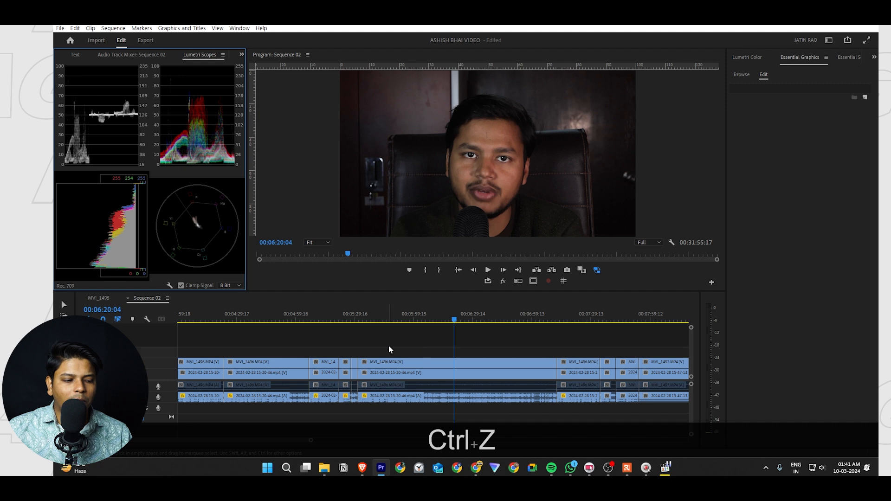
Call up the Nest command for the same clips with its shortcut and cancel the naming
{"action": "left_click", "coordinate": [455, 399]}
{"action": "key", "text": "KP_0"}
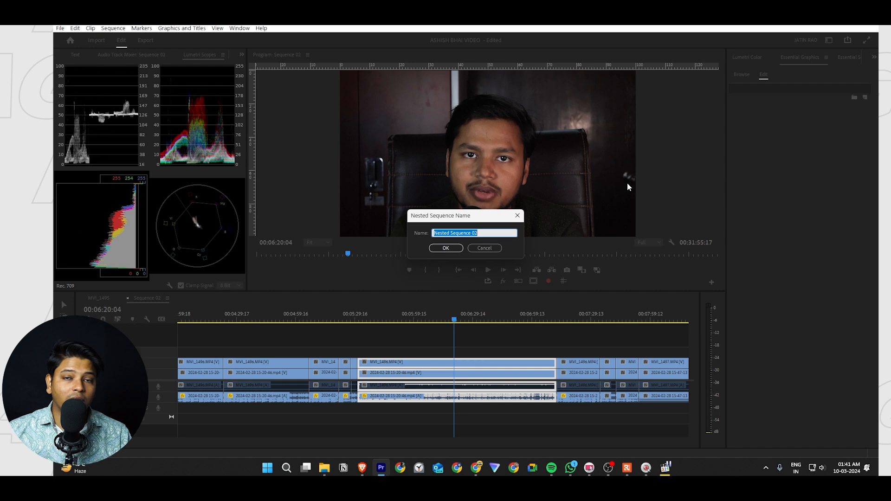
{"action": "key", "text": "Escape"}
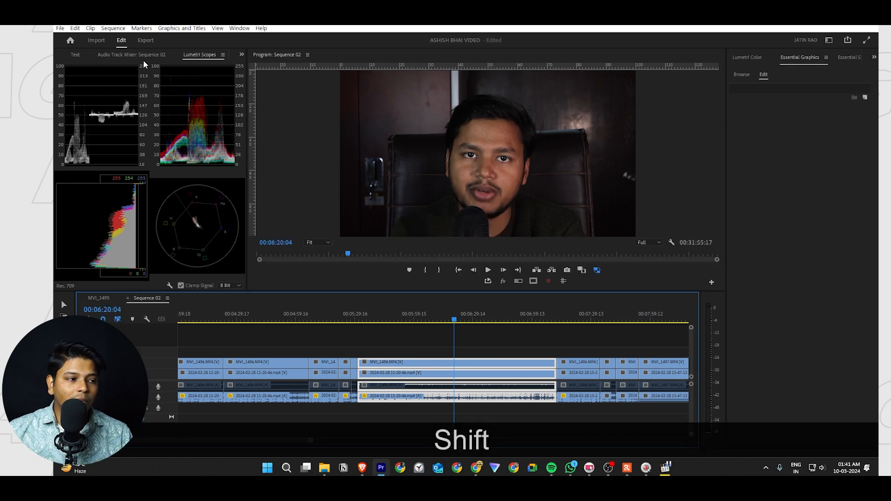
Bring up the project bin and create a new sequence from MVI_1495.MP4 and another from MVI_1496.MP4
{"action": "key", "text": "shift+1"}
{"action": "key", "text": "shift+1"}
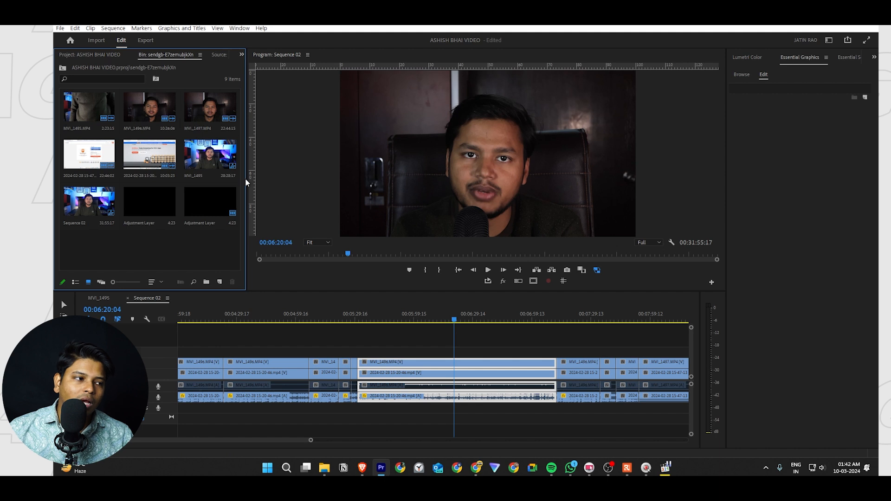
{"action": "left_click", "coordinate": [145, 110]}
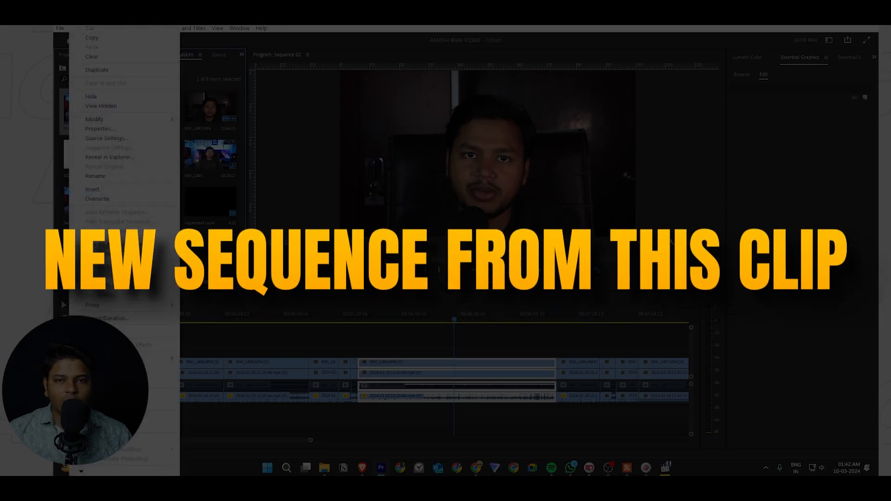
{"action": "left_click", "coordinate": [124, 253]}
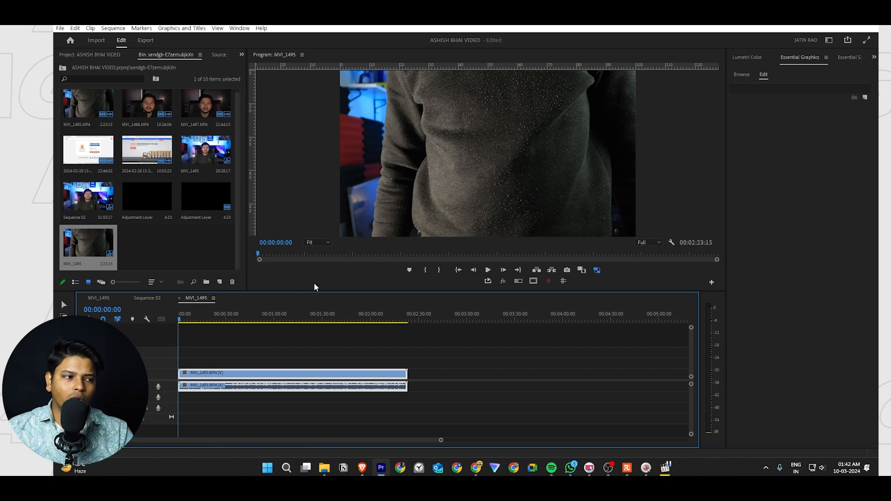
{"action": "left_click", "coordinate": [162, 110]}
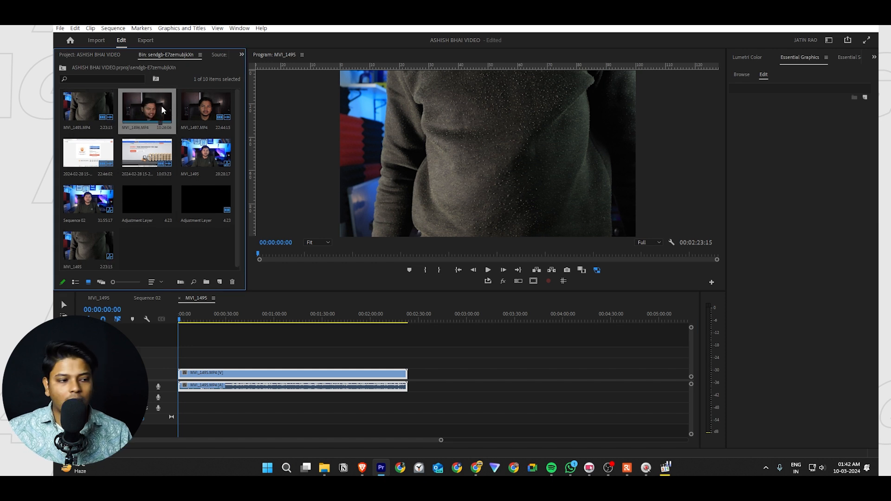
{"action": "key", "text": "KP_Multiply"}
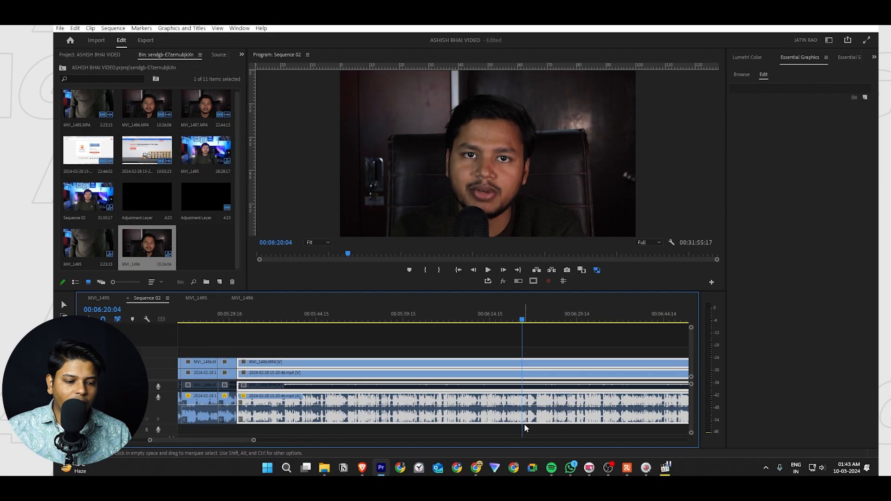
{"action": "left_click", "coordinate": [577, 345]}
{"action": "left_click", "coordinate": [521, 404]}
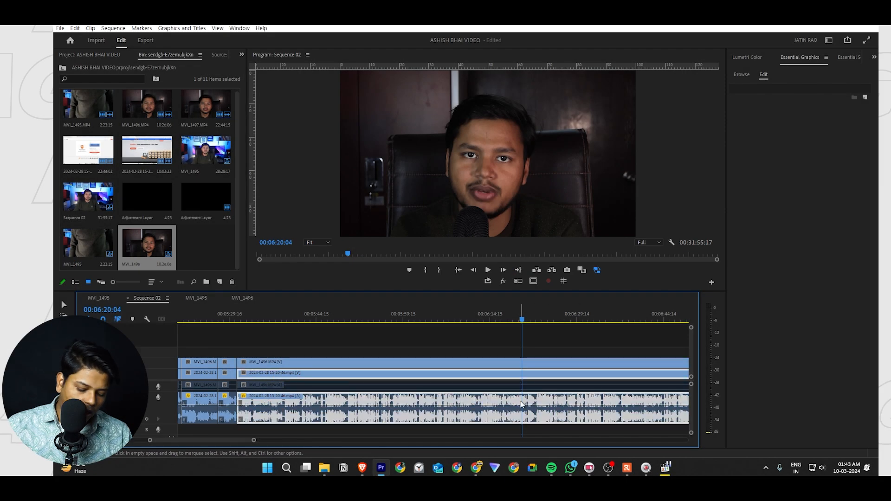
{"action": "left_click", "coordinate": [573, 356]}
{"action": "left_click", "coordinate": [514, 404]}
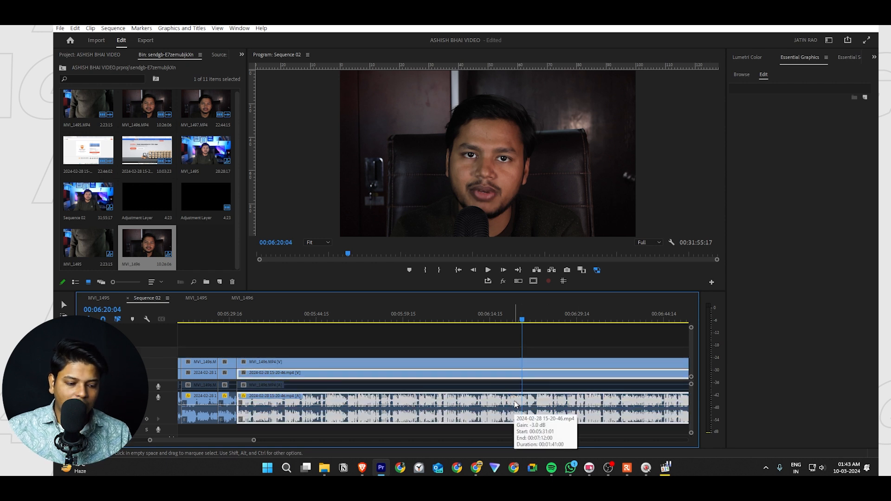
{"action": "key", "text": "g"}
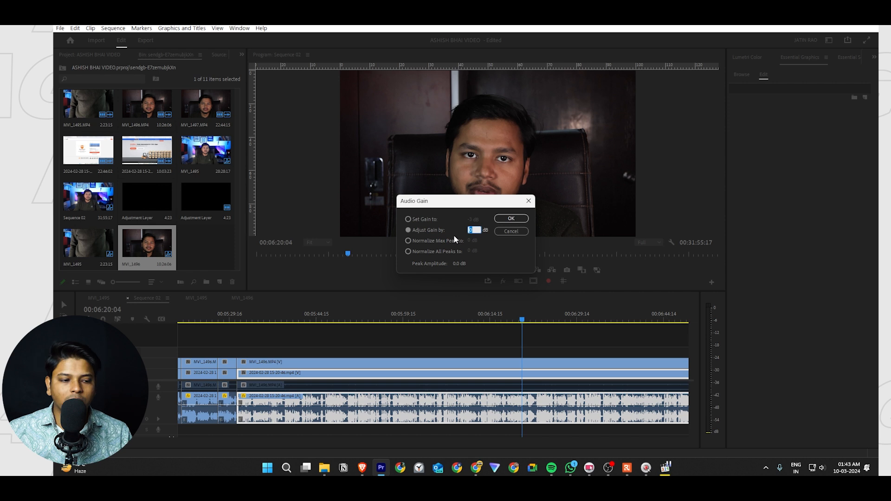
{"action": "type", "text": "10"}
{"action": "key", "text": "Return"}
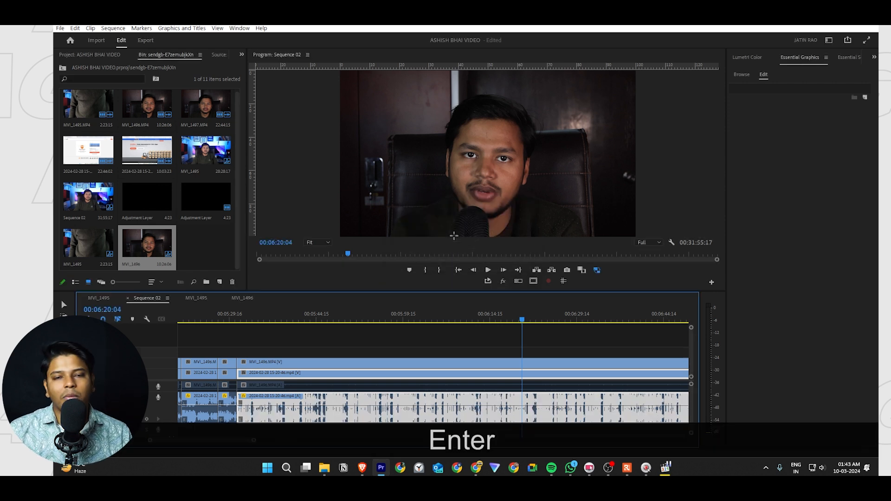
{"action": "key", "text": "ctrl+z"}
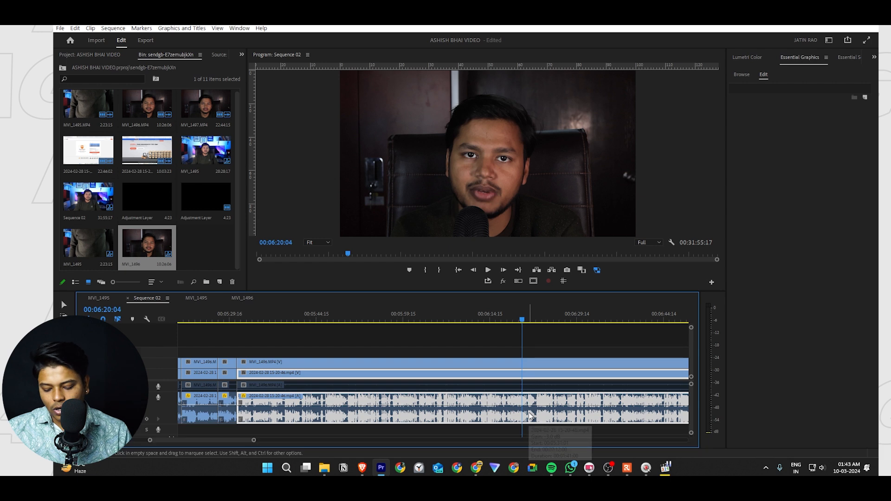
{"action": "key", "text": "bracketleft"}
{"action": "key", "text": "bracketleft"}
{"action": "key", "text": "bracketleft"}
{"action": "key", "text": "bracketleft"}
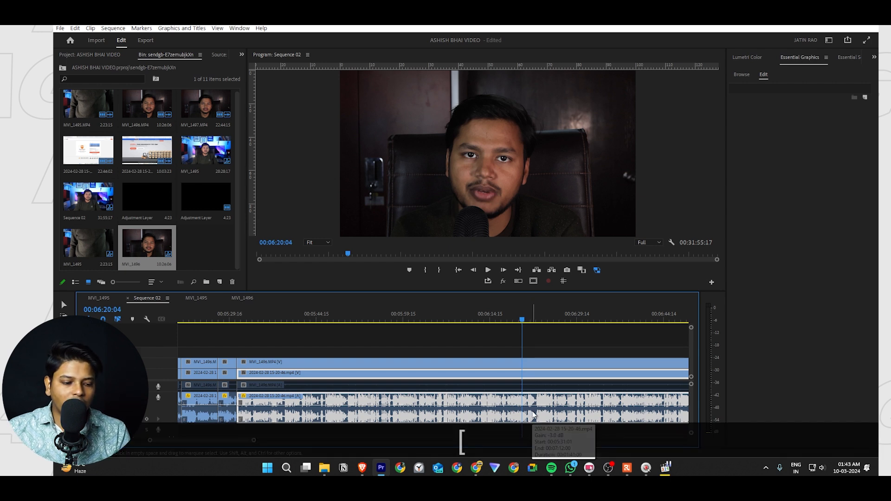
{"action": "key", "text": "bracketleft"}
{"action": "key", "text": "bracketleft"}
{"action": "key", "text": "bracketright"}
{"action": "key", "text": "bracketright"}
{"action": "key", "text": "bracketright"}
{"action": "key", "text": "bracketright"}
{"action": "key", "text": "bracketright"}
{"action": "key", "text": "bracketright"}
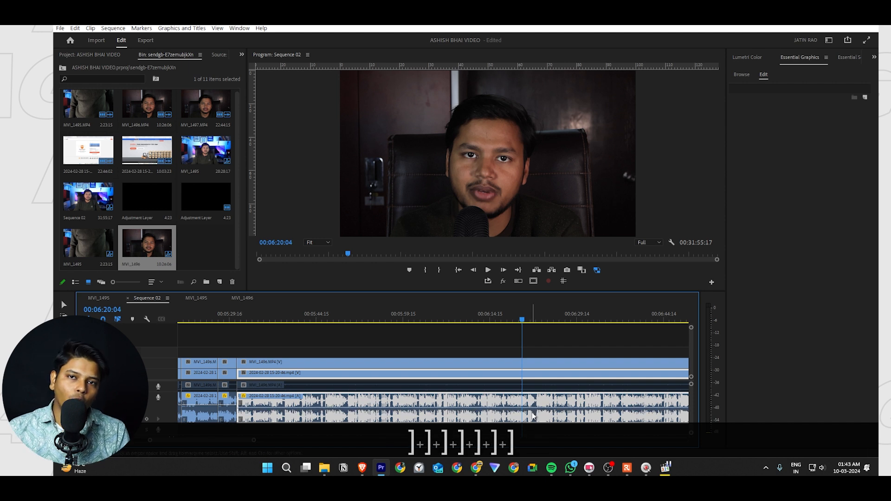
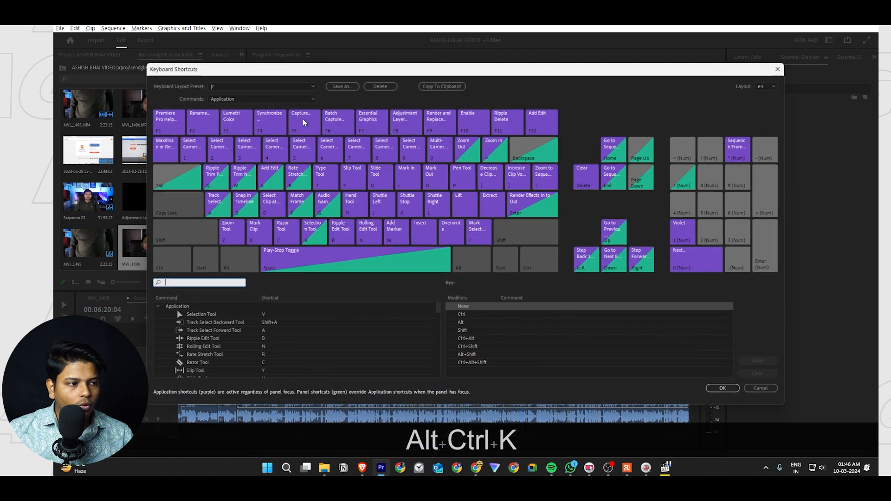
Save the current keyboard layout as a new preset named 001 and check it in the preset choices
{"action": "left_click", "coordinate": [255, 88]}
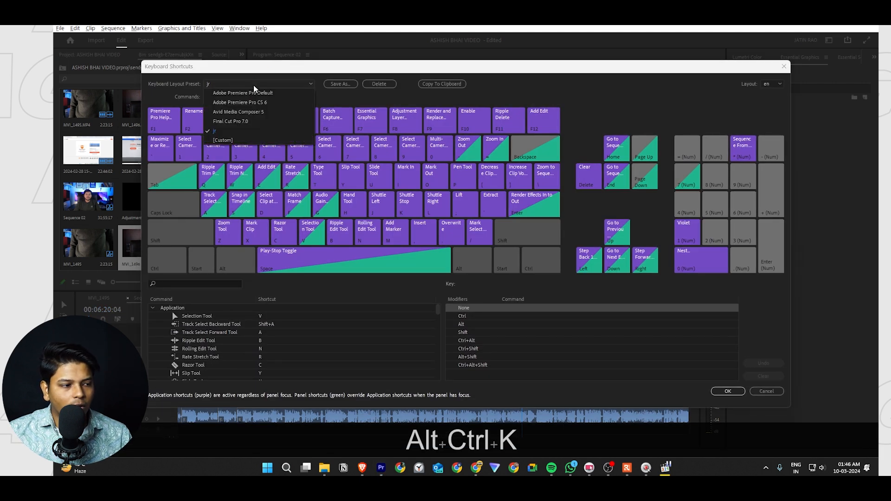
{"action": "left_click", "coordinate": [351, 86]}
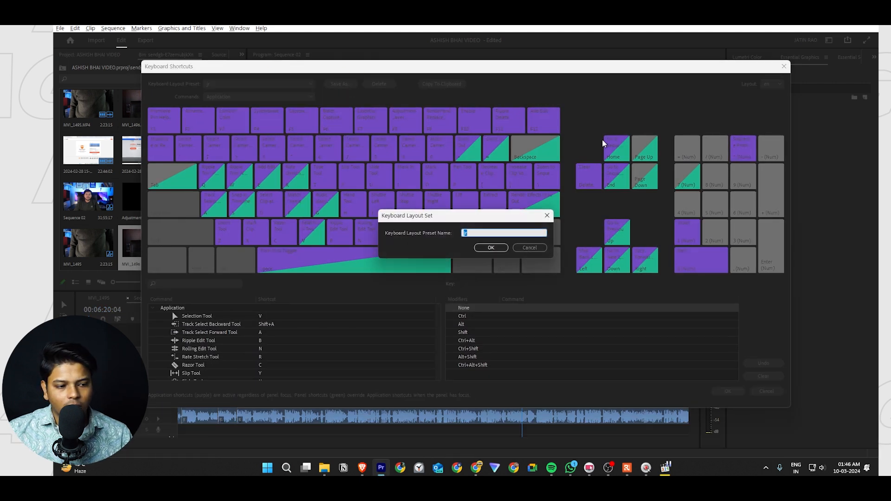
{"action": "type", "text": "001"}
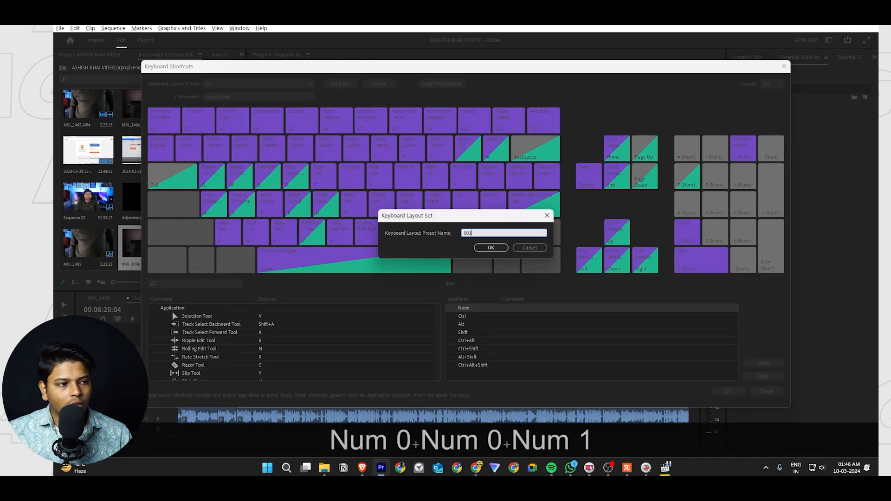
{"action": "left_click", "coordinate": [491, 247]}
{"action": "left_click", "coordinate": [248, 84]}
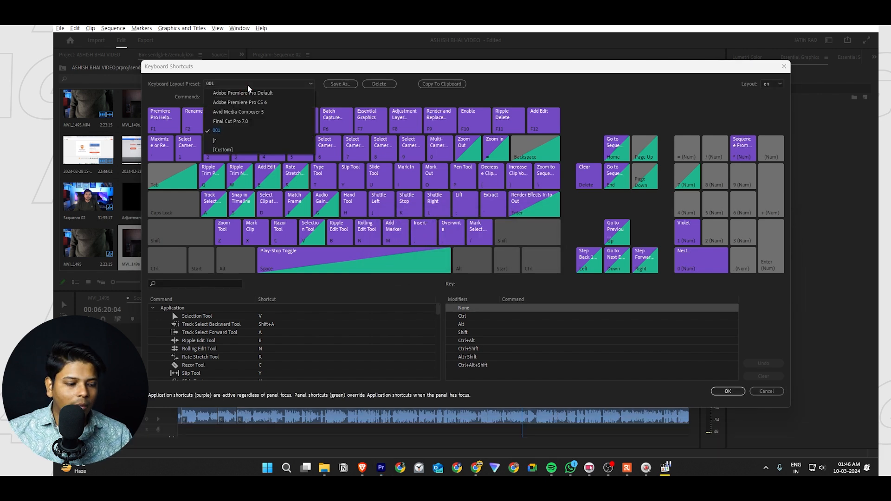
Switch to File Explorer and open the Win folder inside the user profile folder under Documents, Adobe, Premiere Pro, 22.0
{"action": "left_click", "coordinate": [327, 467]}
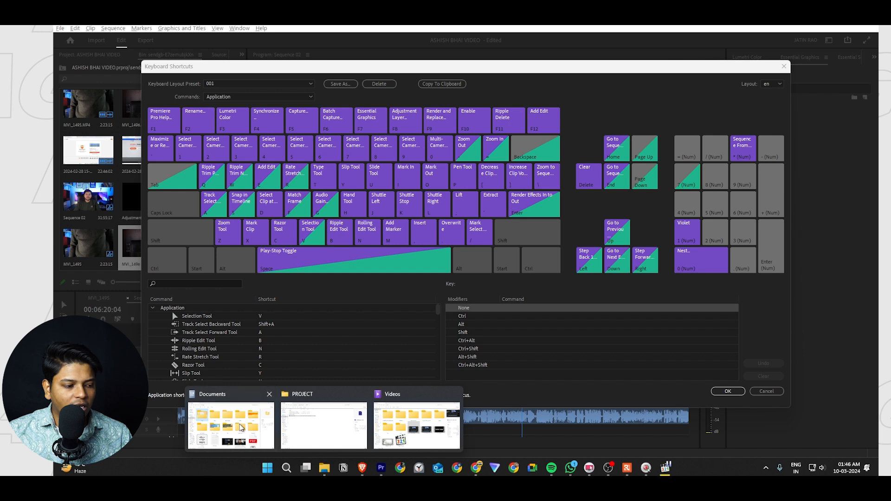
{"action": "left_click", "coordinate": [230, 420]}
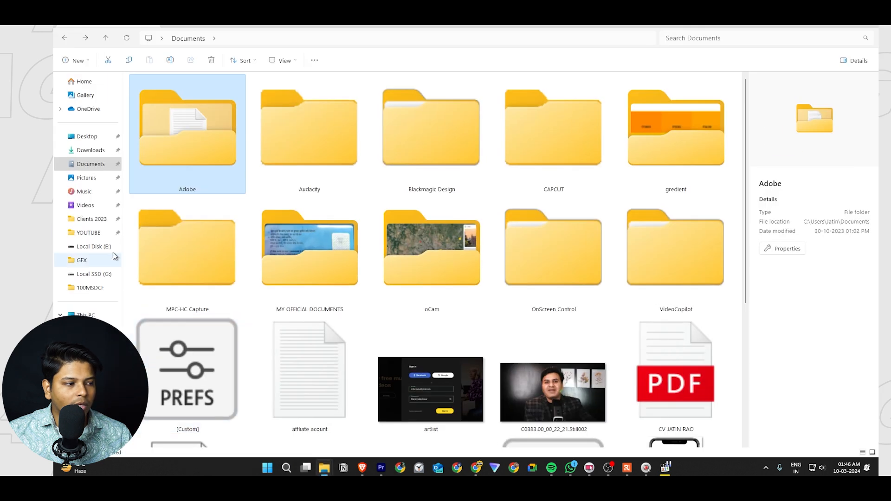
{"action": "left_click", "coordinate": [90, 162]}
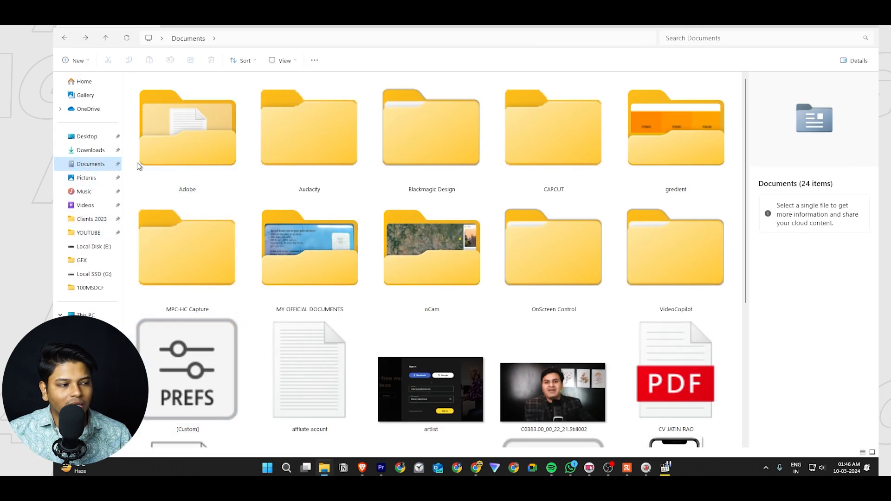
{"action": "double_click", "coordinate": [214, 151]}
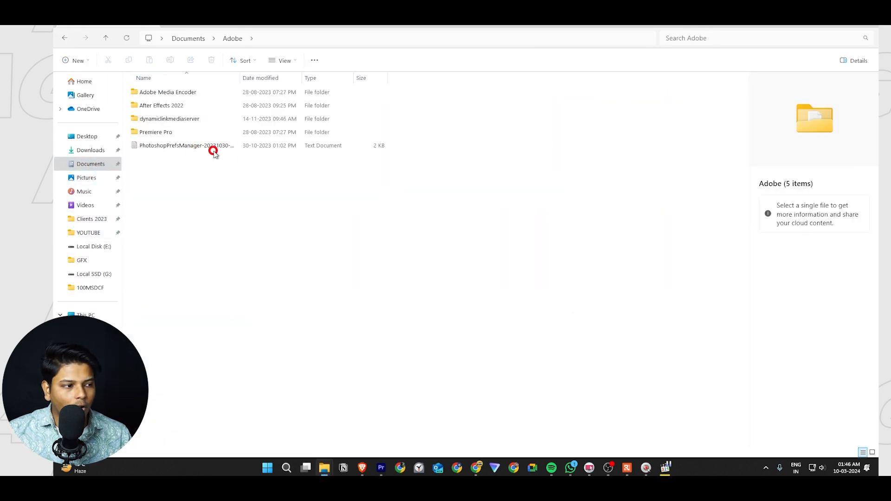
{"action": "double_click", "coordinate": [191, 133]}
{"action": "double_click", "coordinate": [180, 92]}
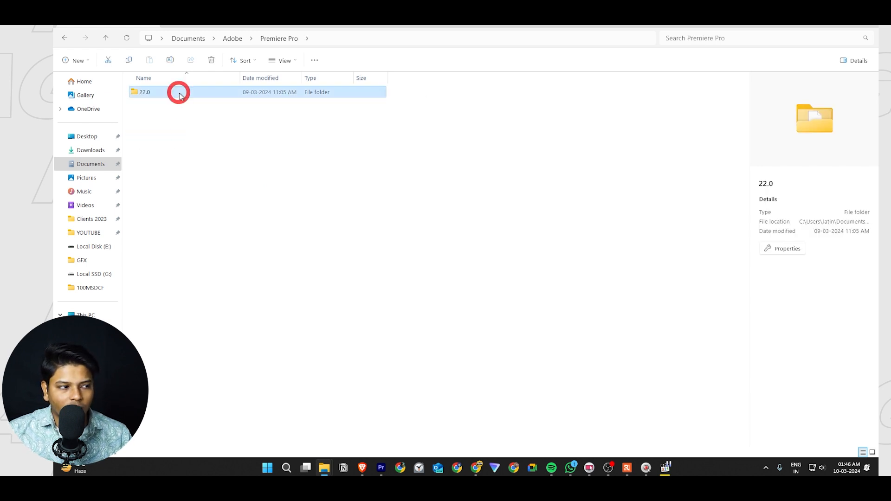
{"action": "double_click", "coordinate": [185, 92]}
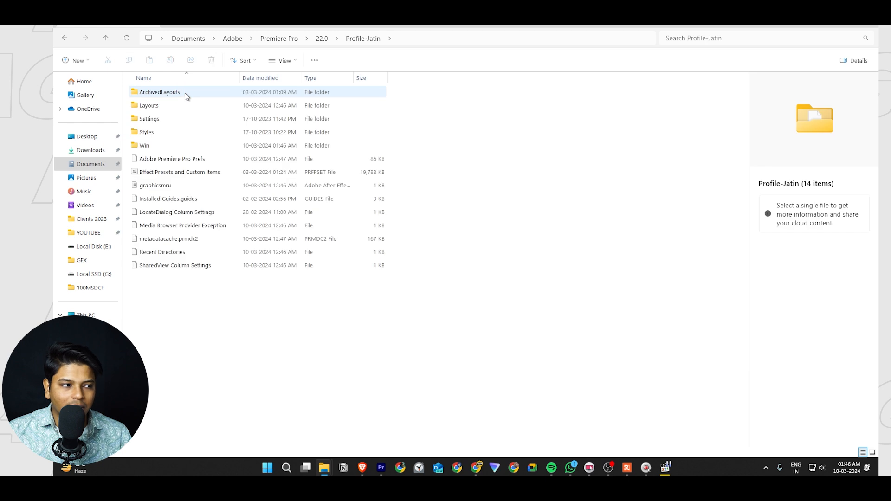
{"action": "double_click", "coordinate": [167, 145]}
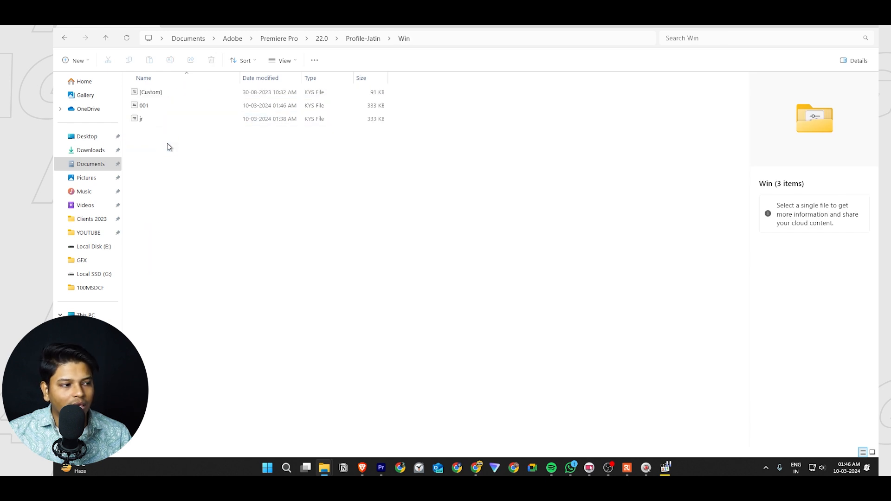
Copy the 001 keyboard preset file from the Win folder into Downloads, and put that Downloads file on the clipboard
{"action": "left_click", "coordinate": [177, 106]}
{"action": "left_click", "coordinate": [165, 118]}
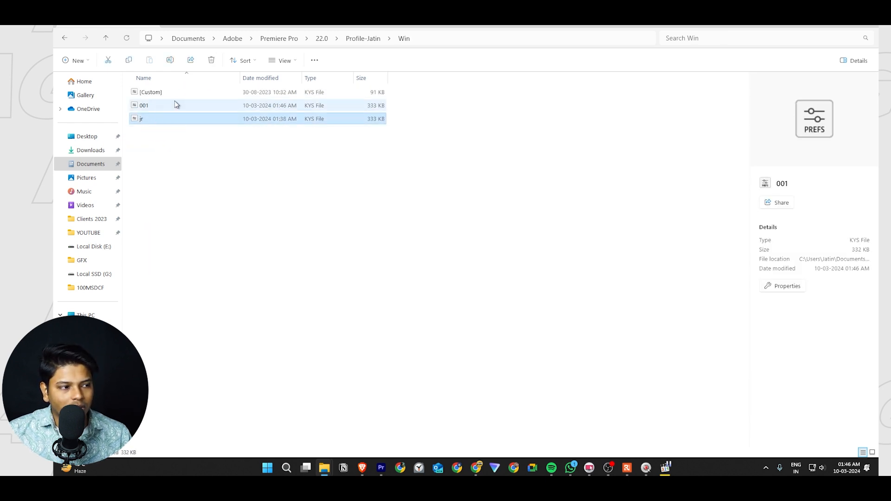
{"action": "left_click", "coordinate": [166, 110]}
{"action": "key", "text": "ctrl+c"}
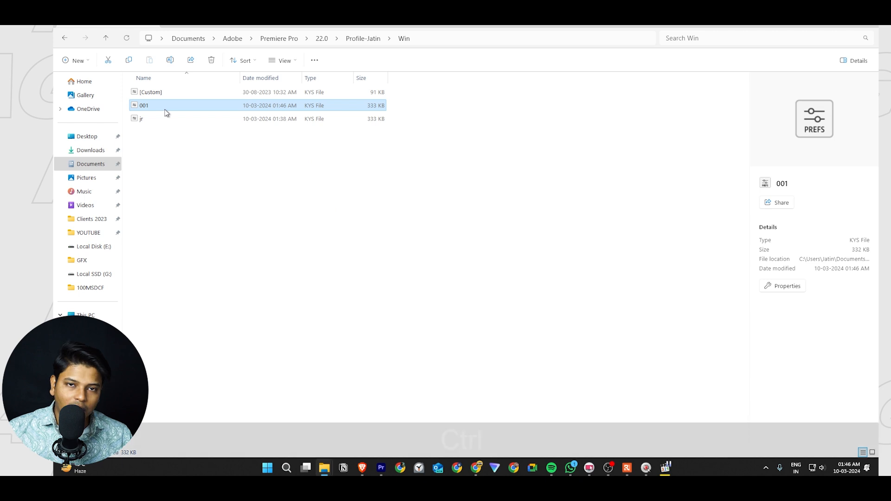
{"action": "left_click", "coordinate": [85, 150]}
{"action": "left_click", "coordinate": [568, 152]}
{"action": "key", "text": "ctrl+v"}
{"action": "left_click", "coordinate": [204, 125]}
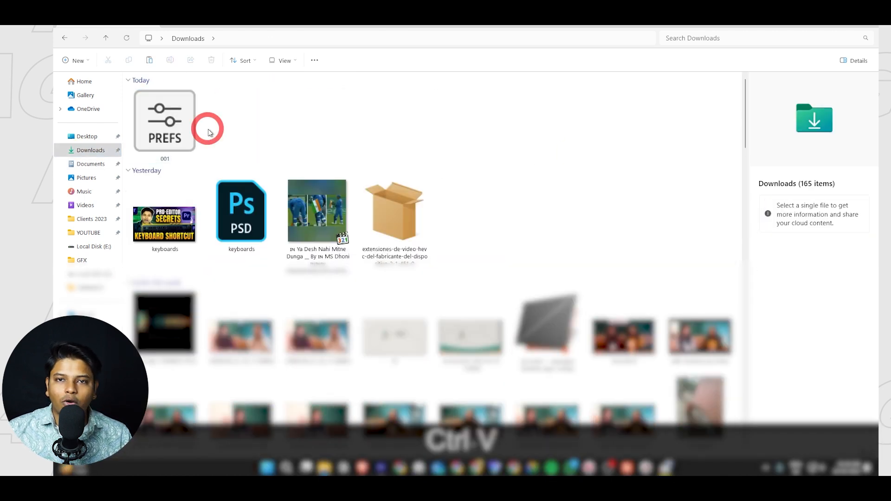
{"action": "left_click", "coordinate": [192, 139]}
{"action": "key", "text": "ctrl+c"}
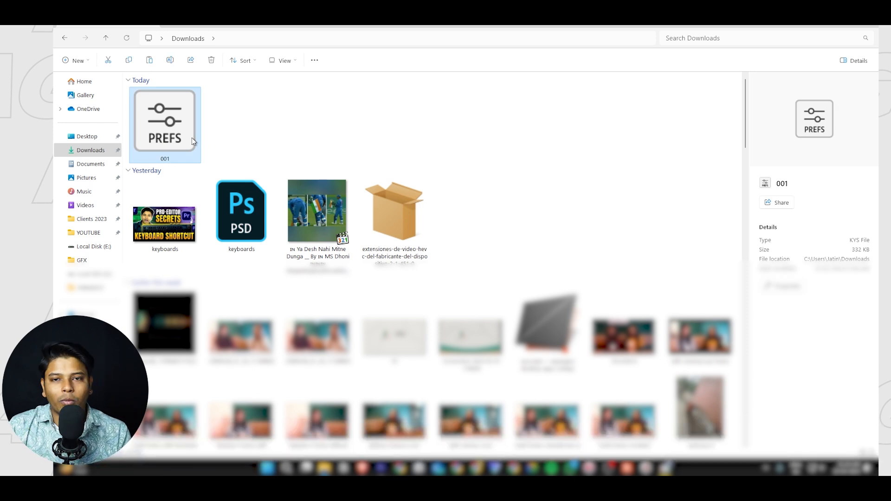
Return to Premiere Pro, check the keyboard layout preset choices, and close the Keyboard Shortcuts dialog
{"action": "key", "text": "alt+Tab"}
{"action": "left_click", "coordinate": [259, 85]}
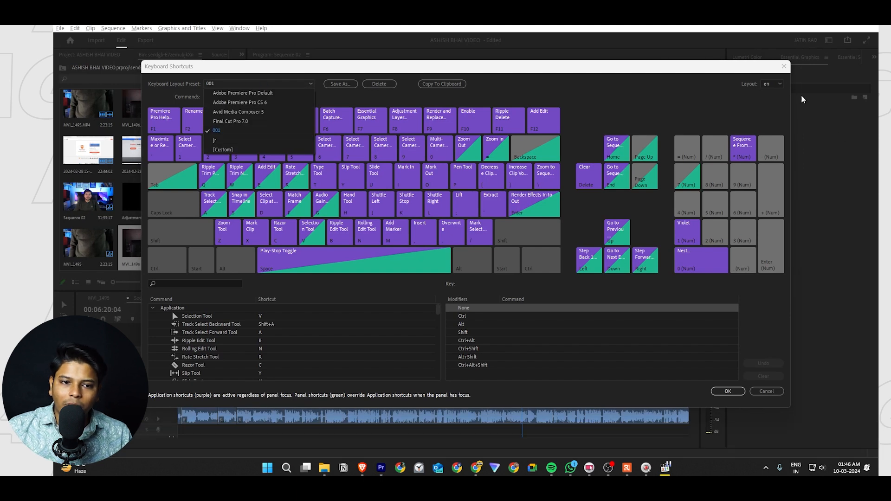
{"action": "left_click", "coordinate": [788, 67]}
{"action": "left_click", "coordinate": [788, 67]}
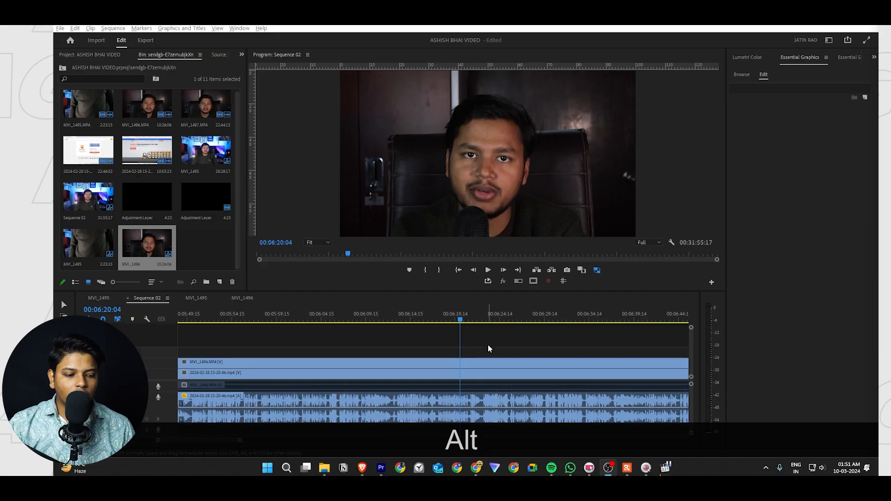
Select the MVI_1496.MP4 clip on V2 at the playhead and step the playhead forward seven frames, one at a time
{"action": "scroll", "coordinate": [489, 349], "scroll_direction": "down", "scroll_amount": 2}
{"action": "left_click", "coordinate": [447, 364]}
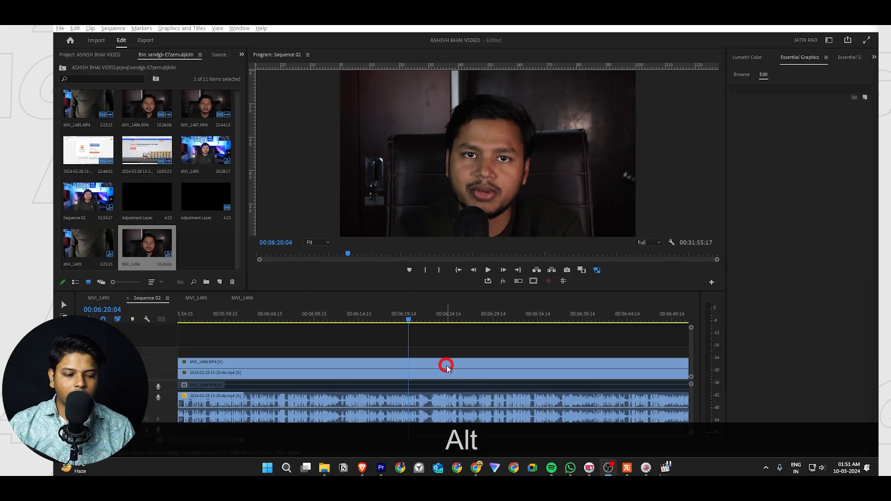
{"action": "key", "text": "Right"}
{"action": "key", "text": "Right"}
{"action": "key", "text": "Right"}
{"action": "key", "text": "Right"}
{"action": "key", "text": "Right"}
{"action": "key", "text": "Right"}
{"action": "key", "text": "Right"}
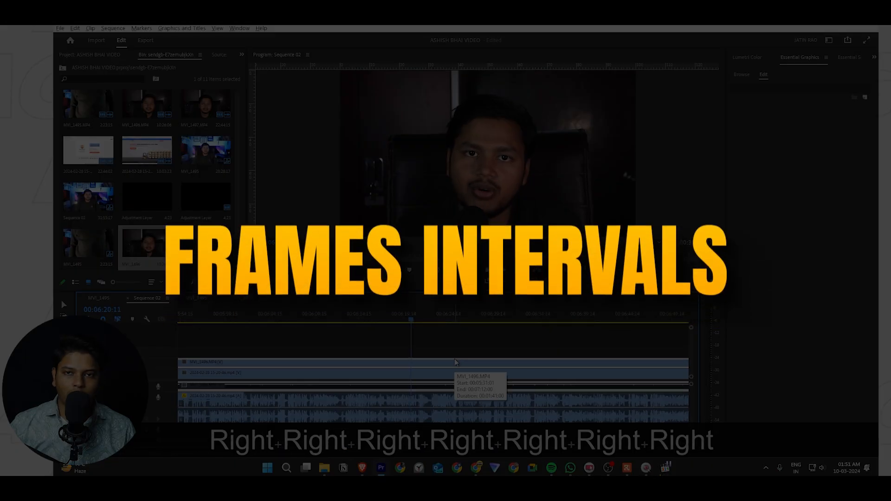
Move the playhead forward through Sequence 02 in repeated five-frame jumps
{"action": "key", "text": "shift+Right"}
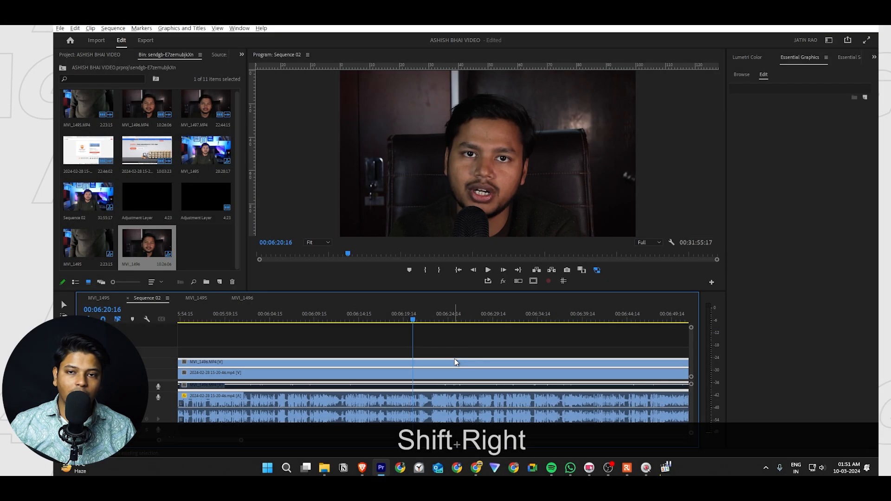
{"action": "key", "text": "shift+Right"}
{"action": "key", "text": "shift+Right"}
{"action": "key", "text": "shift+Right"}
{"action": "key", "text": "shift+Right"}
{"action": "key", "text": "shift+Right"}
{"action": "key", "text": "shift+Right"}
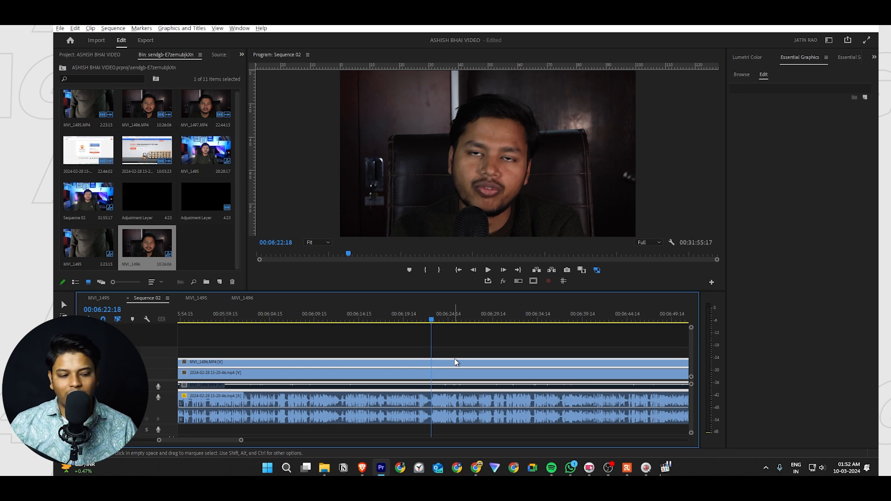
Play Sequence 02 forward with the shuttle and stop it, three times in all, and step back one frame
{"action": "key", "text": "l"}
{"action": "key", "text": "space"}
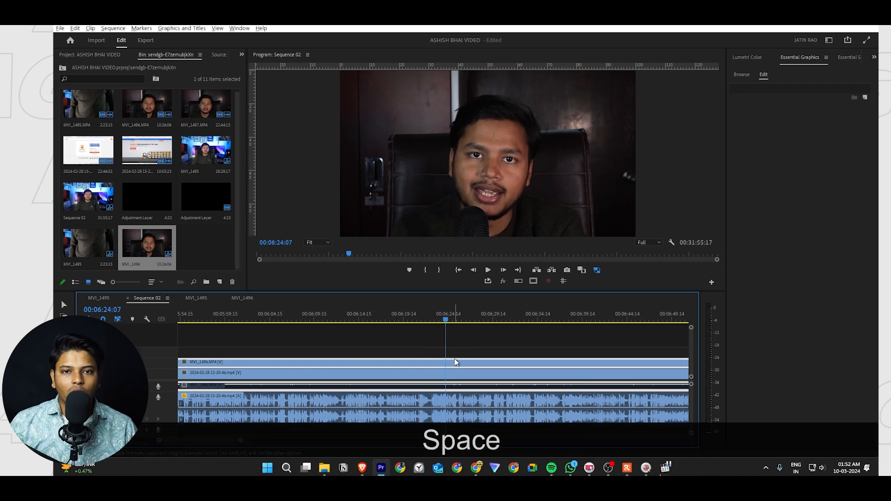
{"action": "key", "text": "l"}
{"action": "key", "text": "space"}
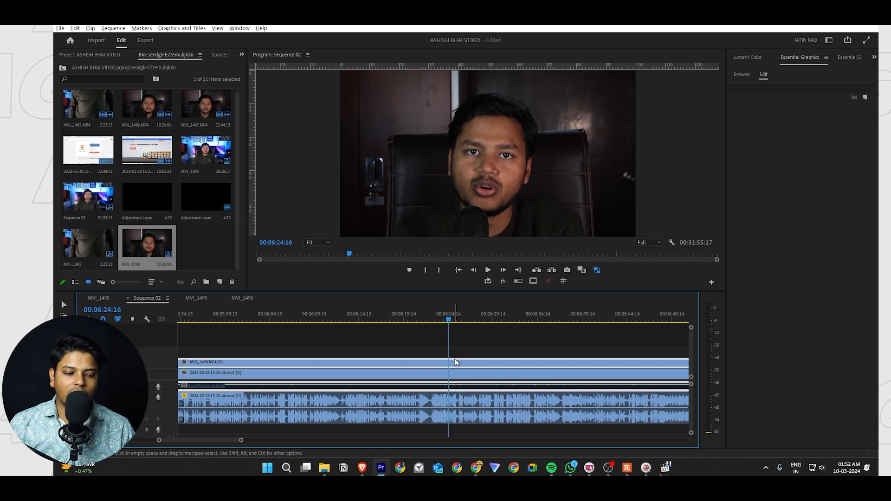
{"action": "key", "text": "l"}
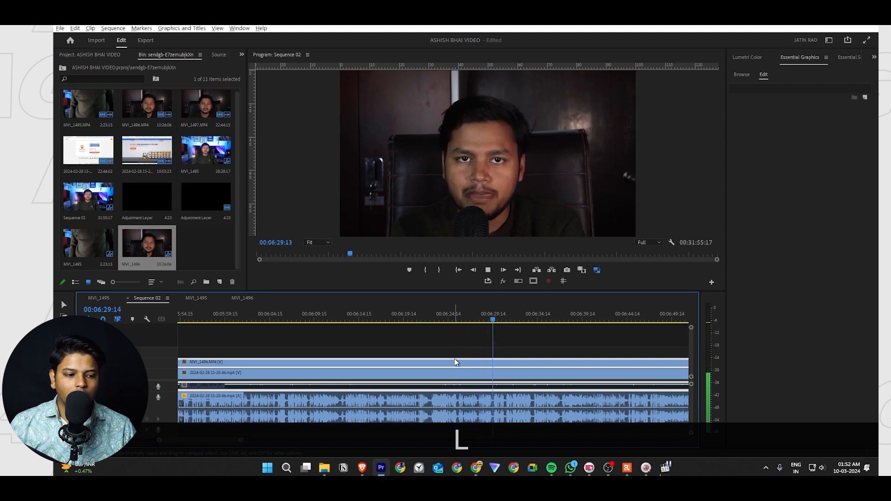
{"action": "key", "text": "space"}
{"action": "key", "text": "Left"}
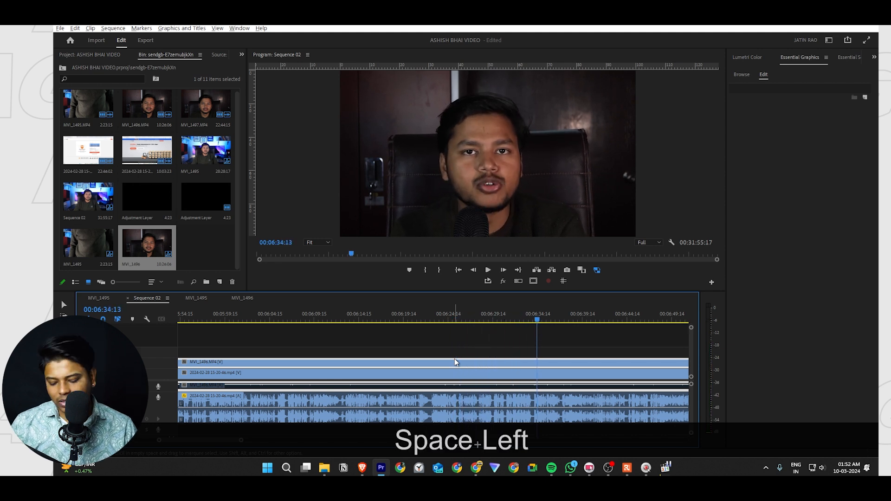
Play Sequence 02 in reverse with the shuttle, stopping once midway and again at the end
{"action": "key", "text": "j"}
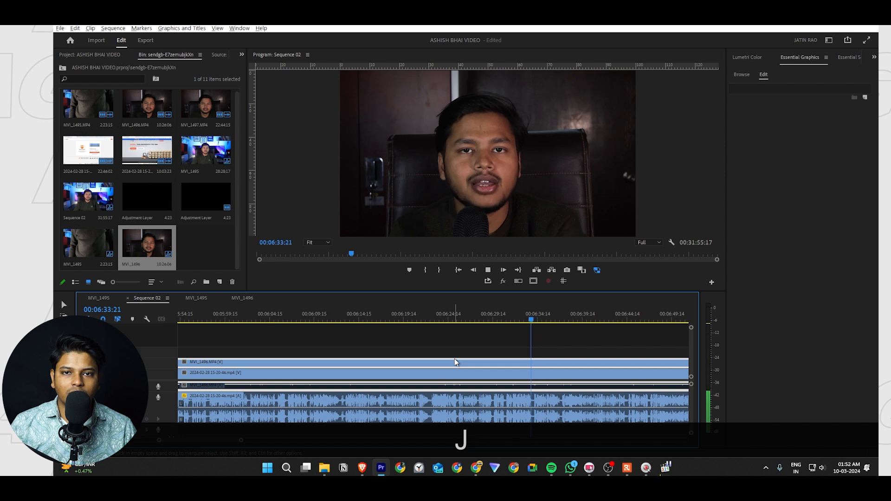
{"action": "key", "text": "space"}
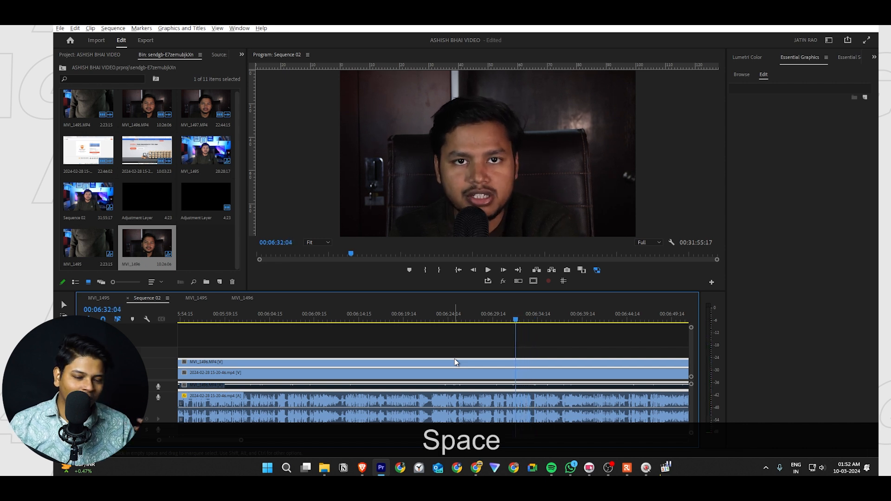
{"action": "key", "text": "j"}
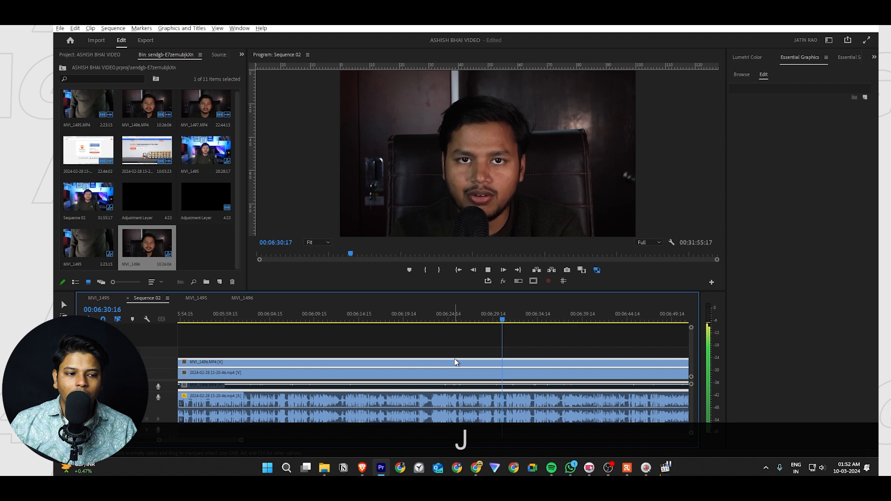
{"action": "key", "text": "j"}
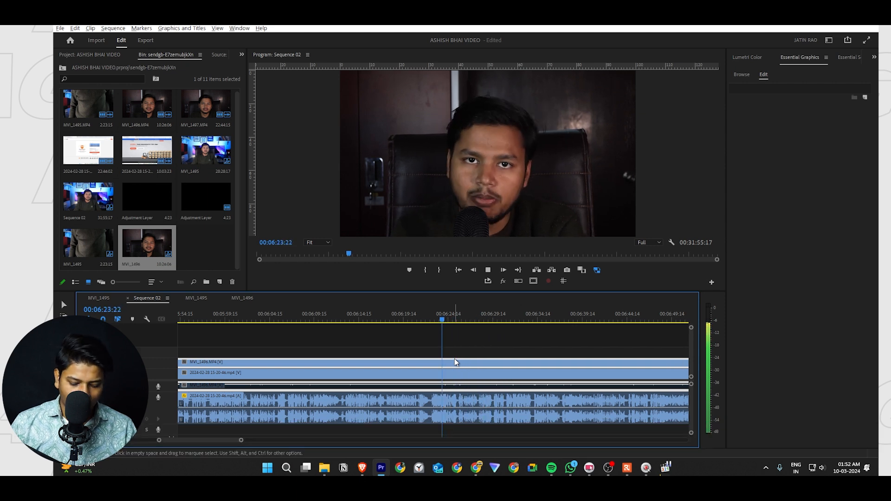
{"action": "key", "text": "k"}
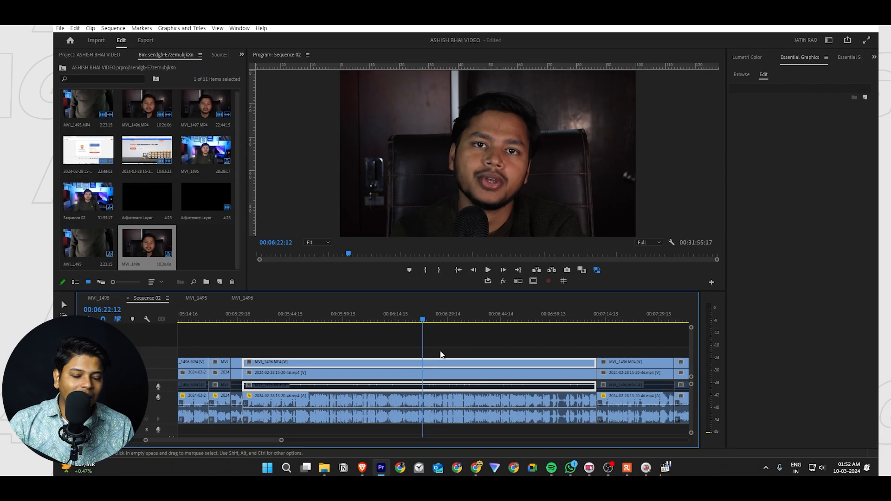
Set the label colour of the selected MVI_1496.MP4 clip on V2 to Violet
{"action": "scroll", "coordinate": [418, 363], "scroll_direction": "up", "scroll_amount": 3}
{"action": "right_click", "coordinate": [440, 363]}
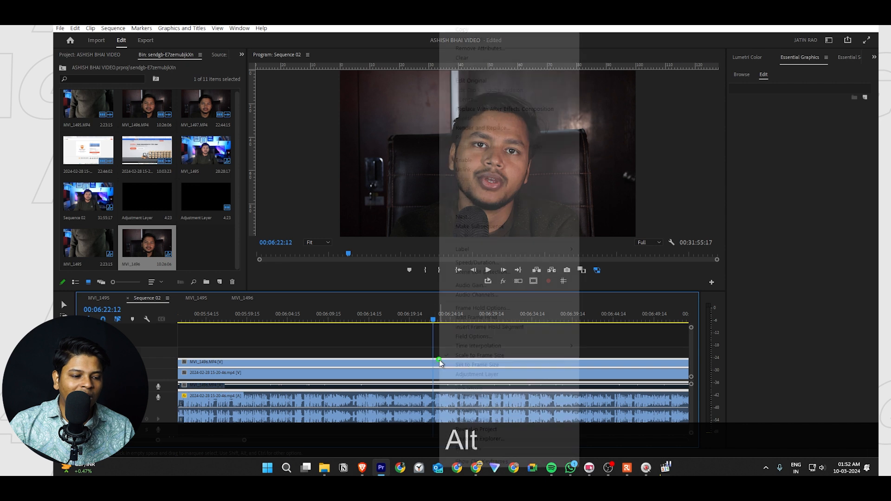
{"action": "mouse_move", "coordinate": [513, 250]}
{"action": "left_click", "coordinate": [622, 264]}
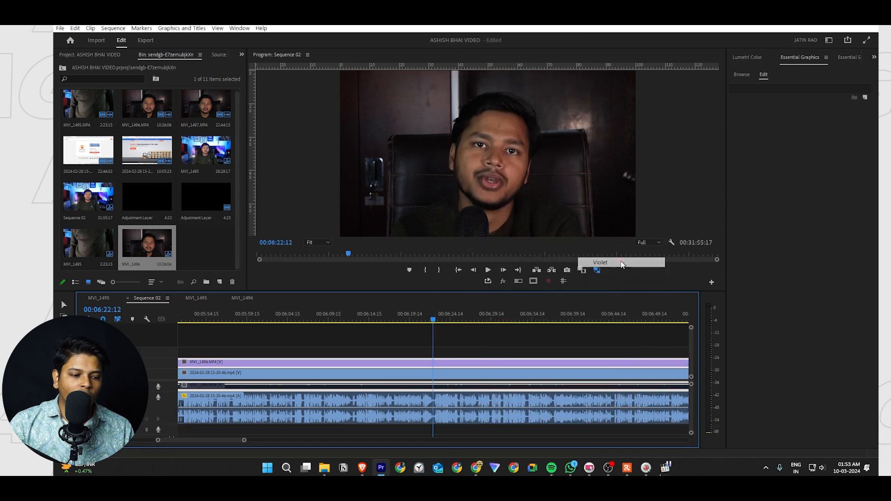
Change the MVI_1496.MP4 clip's label to Caribbean, and set it back to Violet with its assigned shortcut
{"action": "right_click", "coordinate": [457, 363]}
{"action": "mouse_move", "coordinate": [501, 251]}
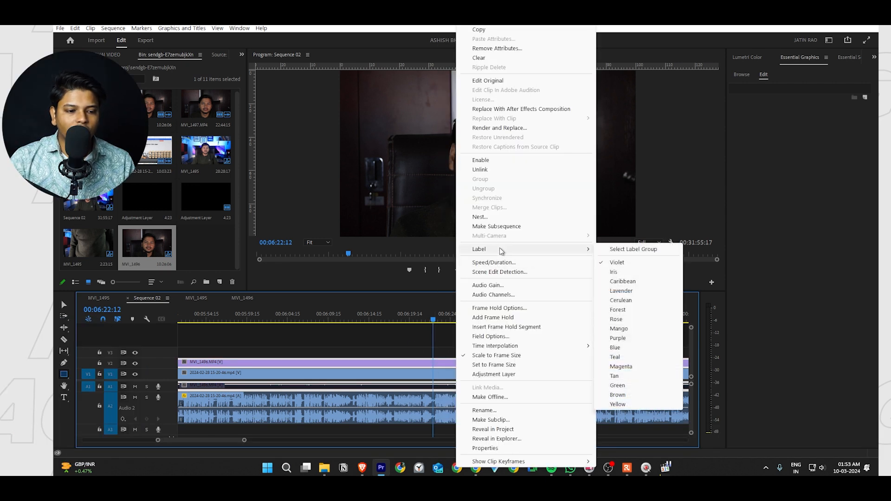
{"action": "left_click", "coordinate": [645, 282]}
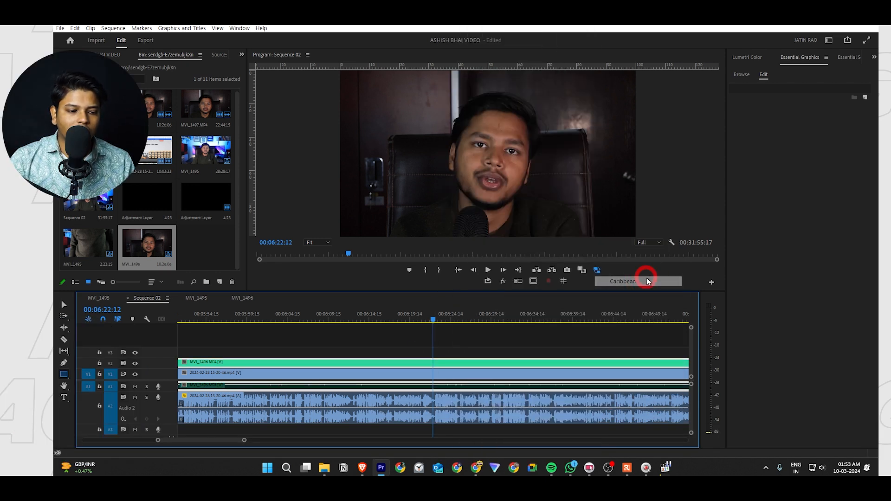
{"action": "left_click", "coordinate": [510, 363]}
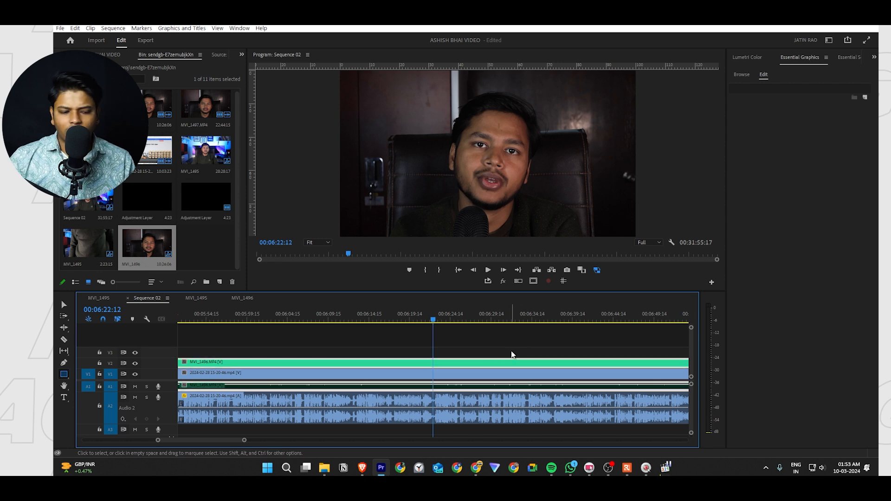
{"action": "key", "text": "KP_1"}
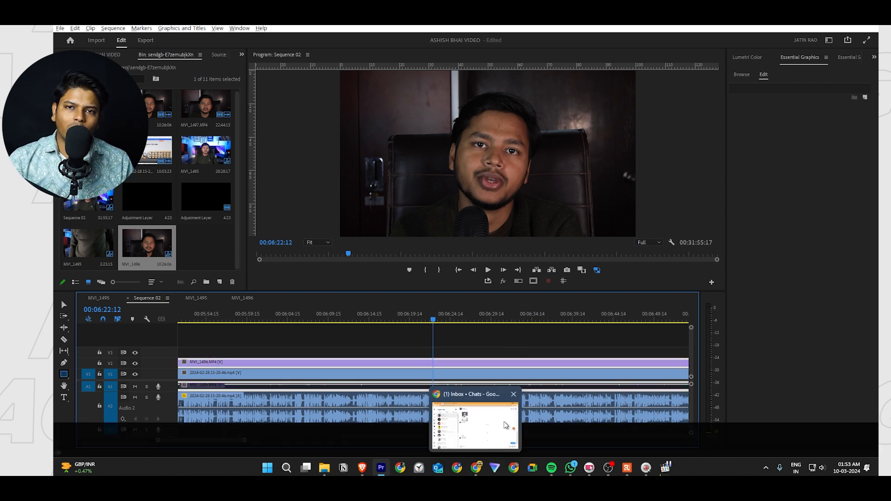
Open the keyboard shortcut settings, search the commands for label, and assign numpad 2 to the Iris label
{"action": "scroll", "coordinate": [513, 385], "scroll_direction": "down", "scroll_amount": 1}
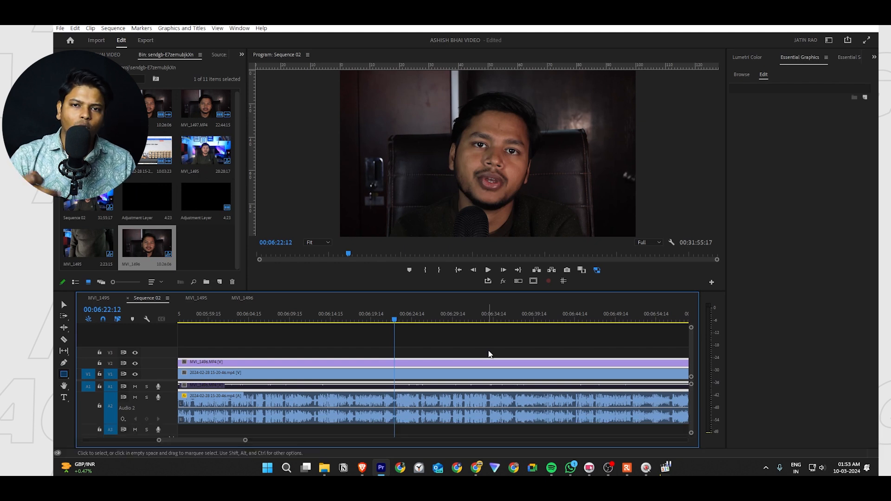
{"action": "key", "text": "ctrl+alt+k"}
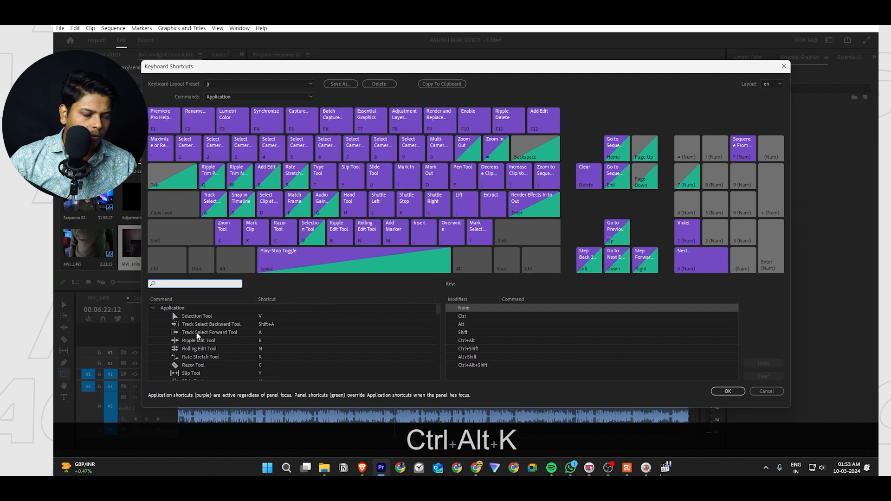
{"action": "key", "text": "BackSpace"}
{"action": "key", "text": "BackSpace"}
{"action": "key", "text": "BackSpace"}
{"action": "key", "text": "BackSpace"}
{"action": "key", "text": "BackSpace"}
{"action": "type", "text": "label"}
{"action": "left_click", "coordinate": [213, 352]}
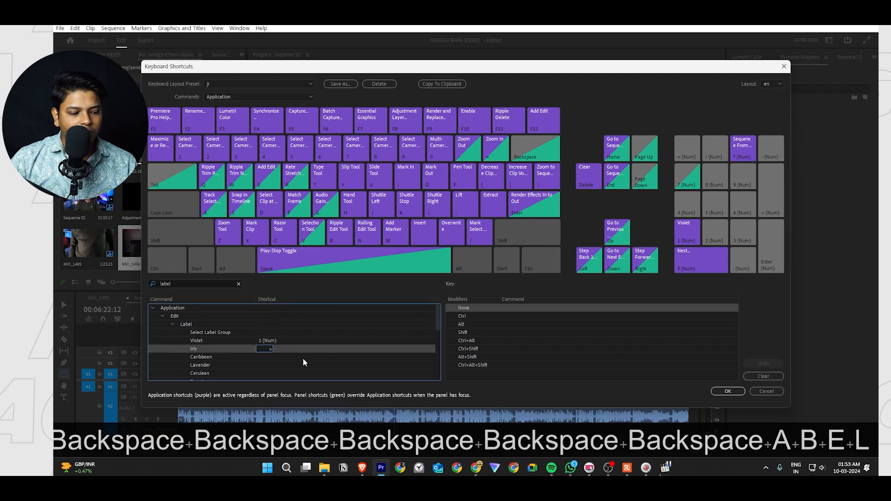
{"action": "key", "text": "KP_2"}
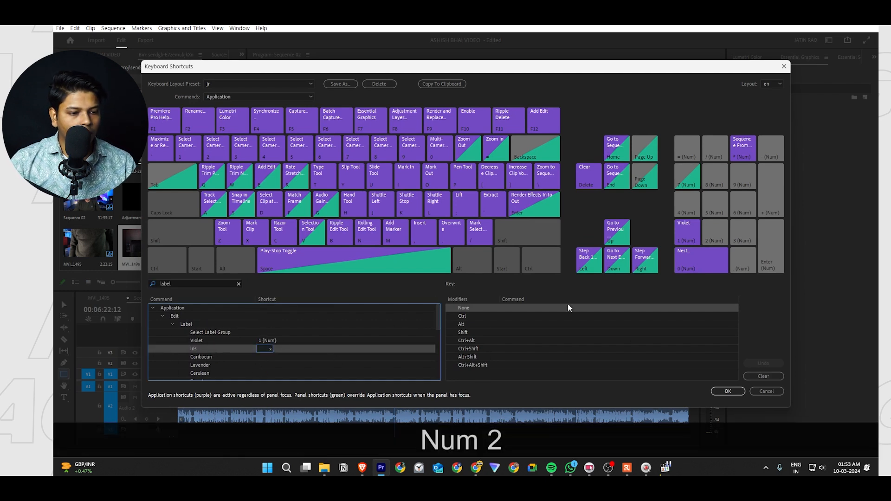
{"action": "left_click", "coordinate": [260, 349]}
{"action": "key", "text": "KP_2"}
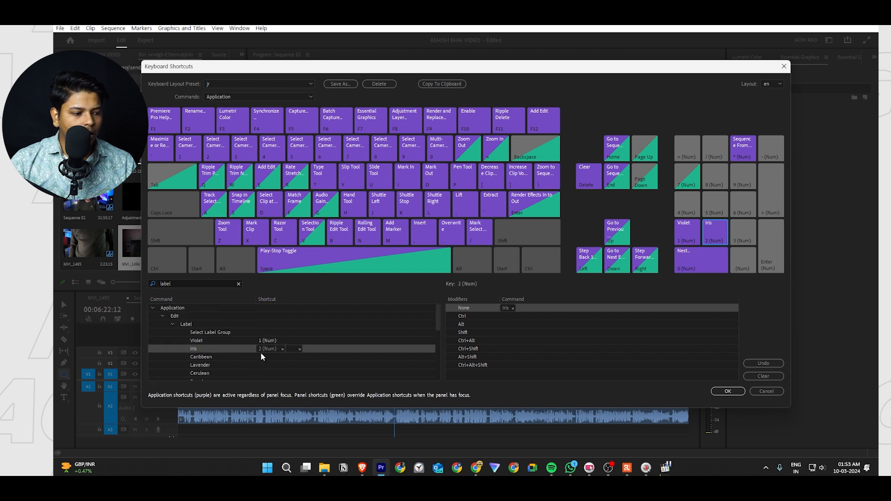
Assign numpad 3 to the Caribbean label and accept the keyboard shortcut changes
{"action": "left_click", "coordinate": [404, 356]}
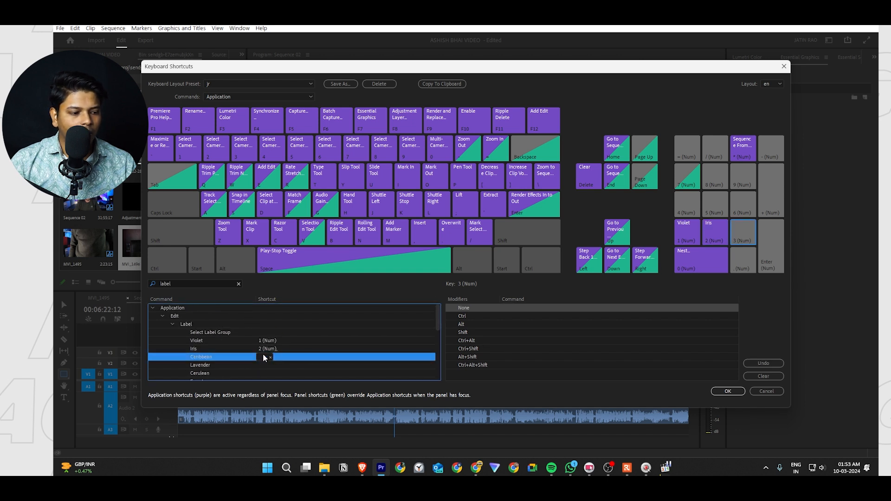
{"action": "key", "text": "KP_3"}
{"action": "left_click", "coordinate": [728, 391]}
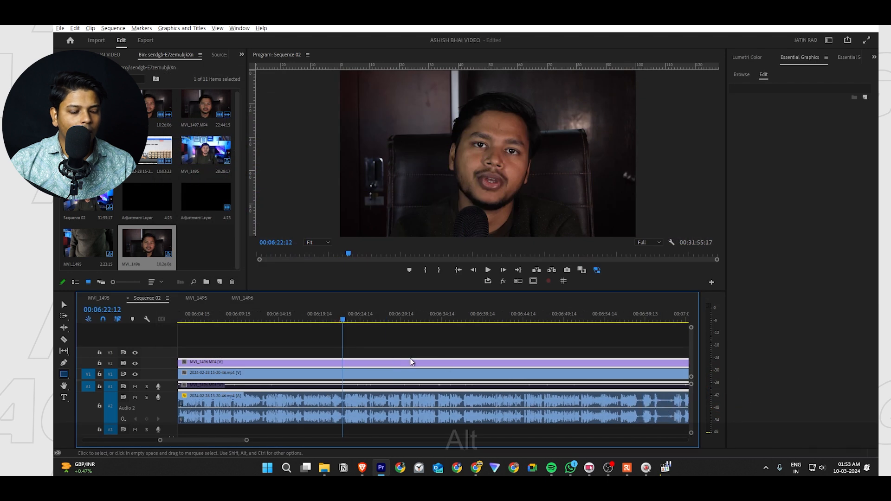
Apply the Iris label and then the Caribbean label to the selected MVI_1496.MP4 clip using their new shortcuts
{"action": "key", "text": "alt"}
{"action": "key", "text": "KP_2"}
{"action": "key", "text": "KP_3"}
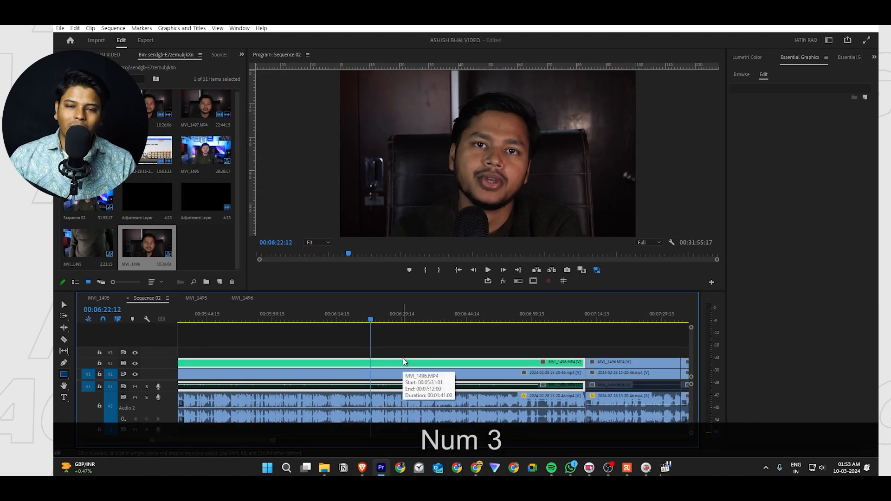